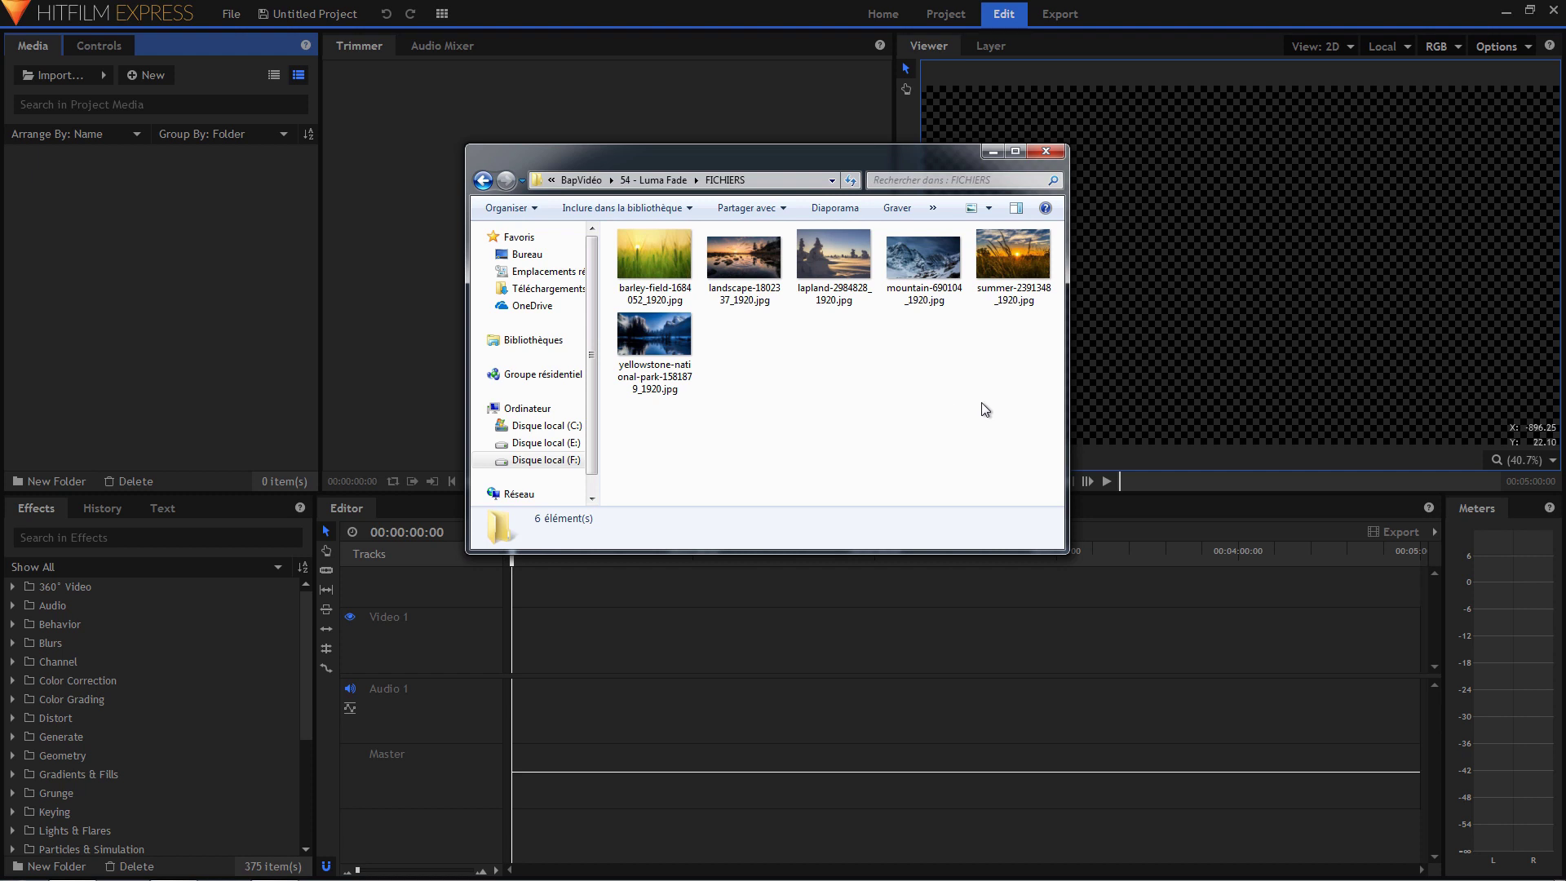
# Import the six landscape JPG images from the FICHIERS folder into the project media.
pyautogui.moveTo(1036, 418); pyautogui.dragTo(158, 256)
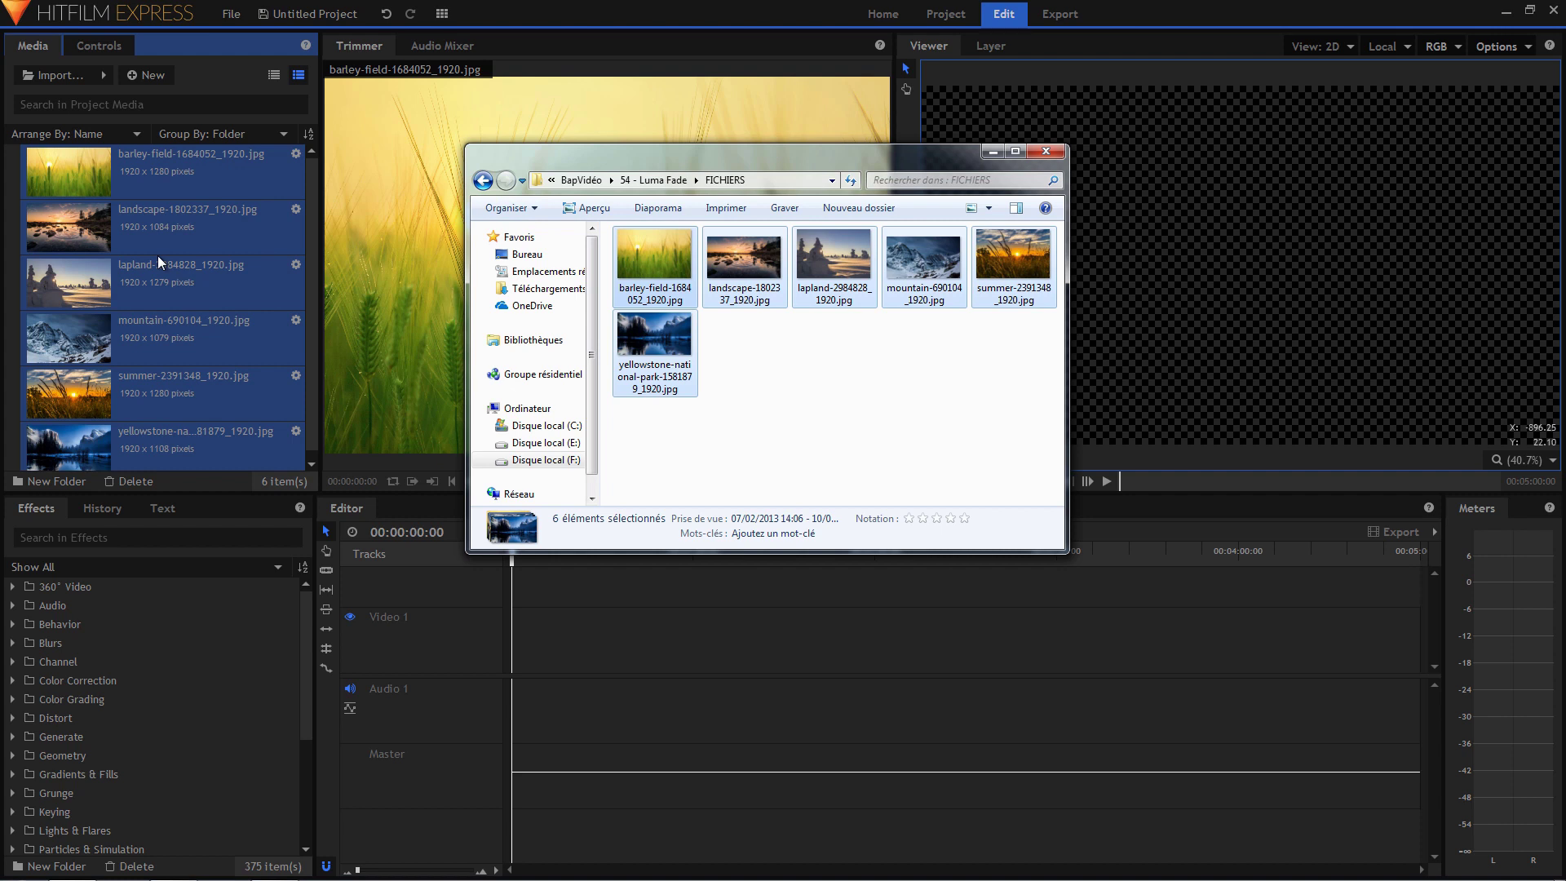
pyautogui.click(627, 653)
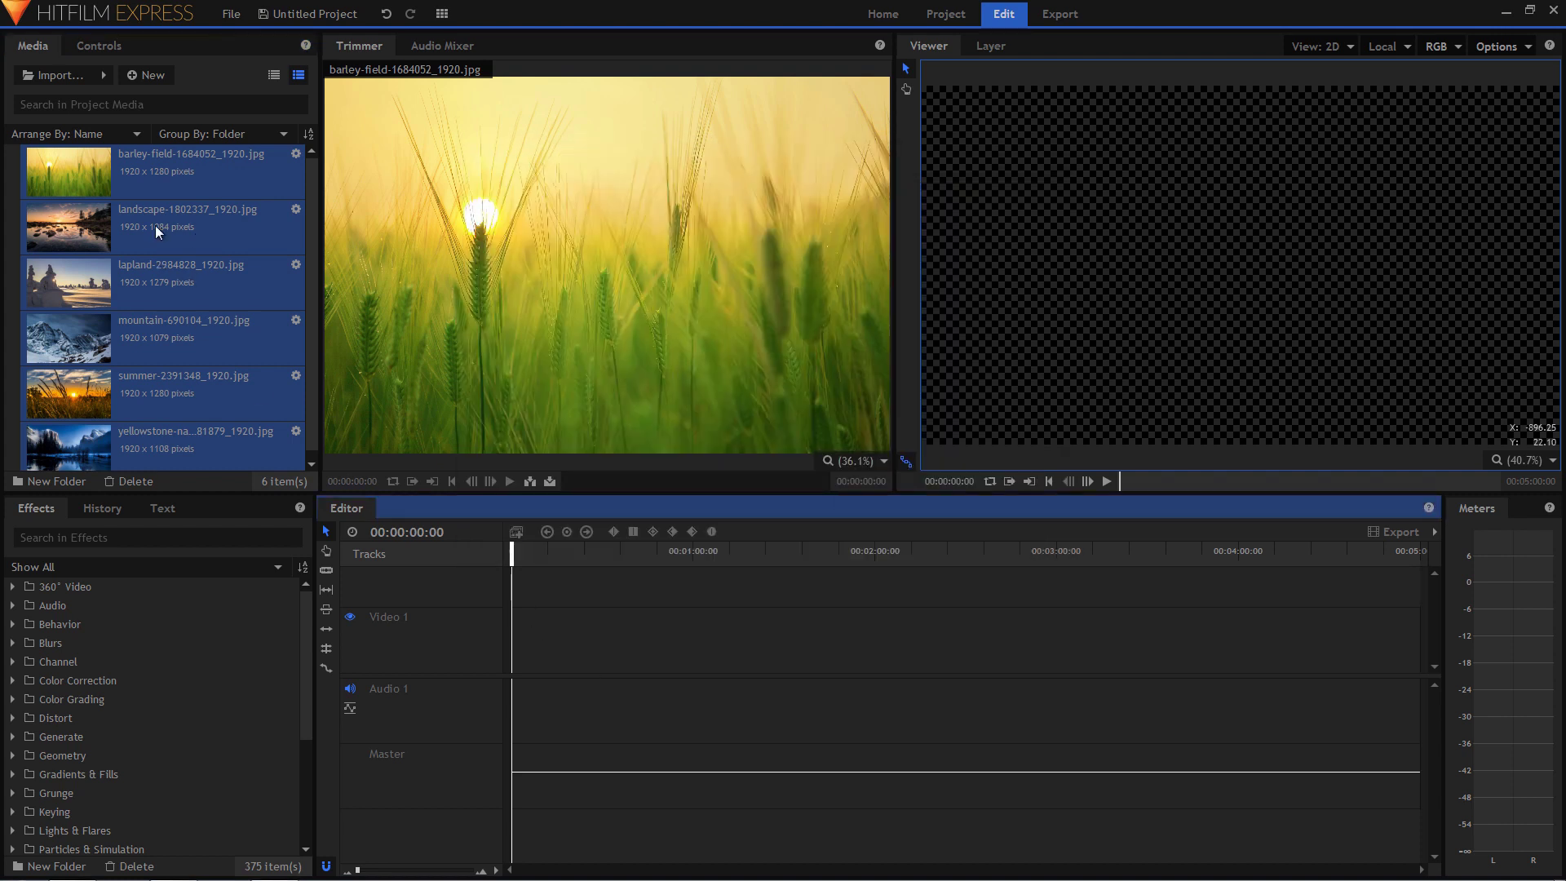
# Create a composite shot named Transition with the 1080p Full HD @ 30 fps template.
pyautogui.rightClick(149, 157)
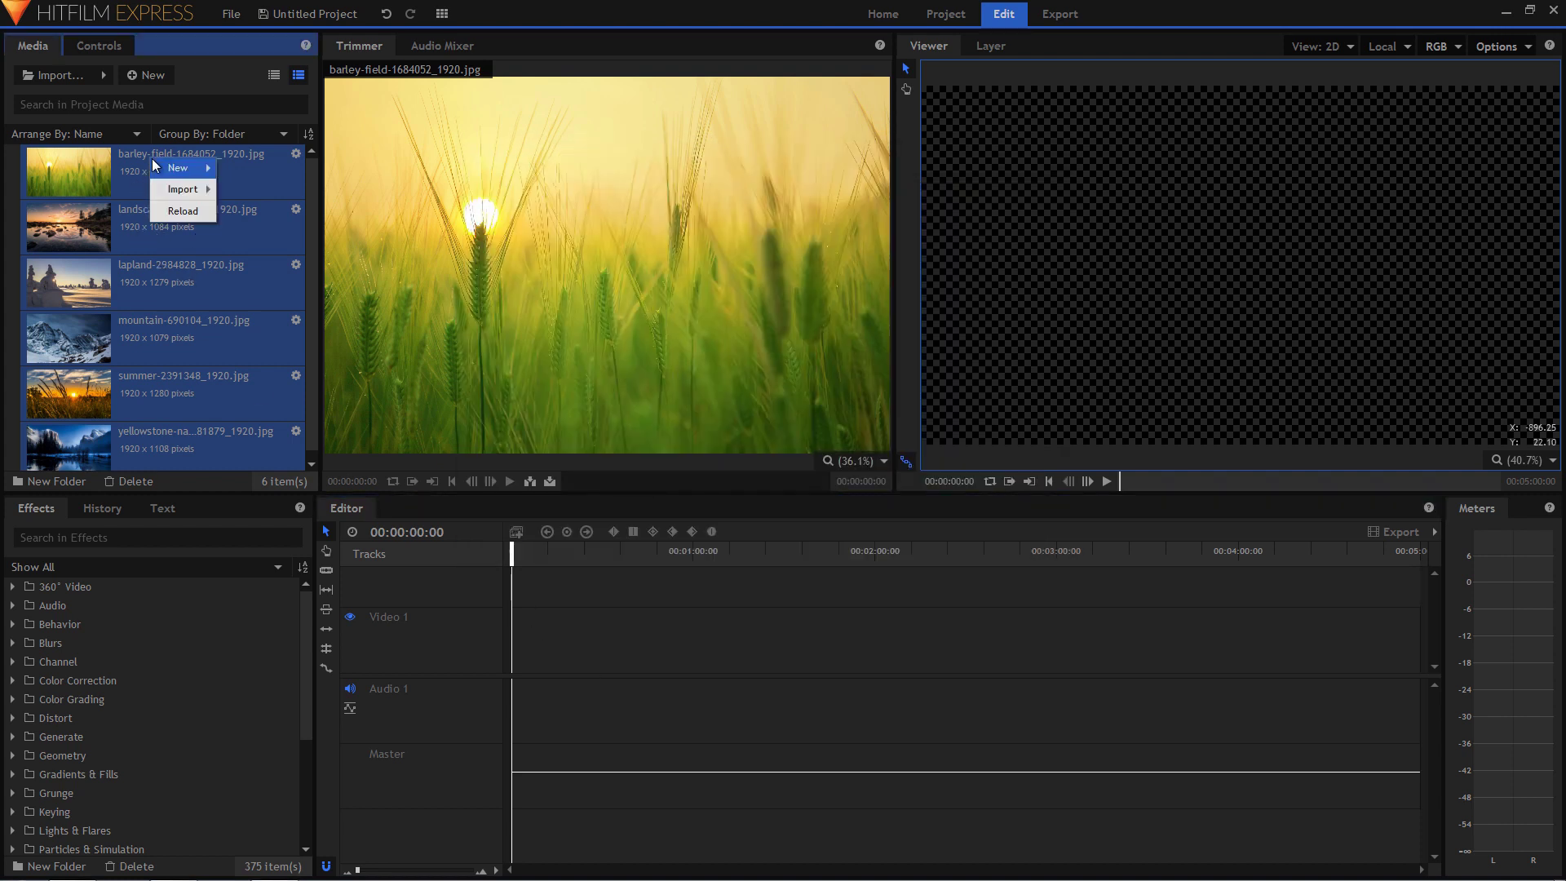
pyautogui.moveTo(184, 168)
pyautogui.click(269, 170)
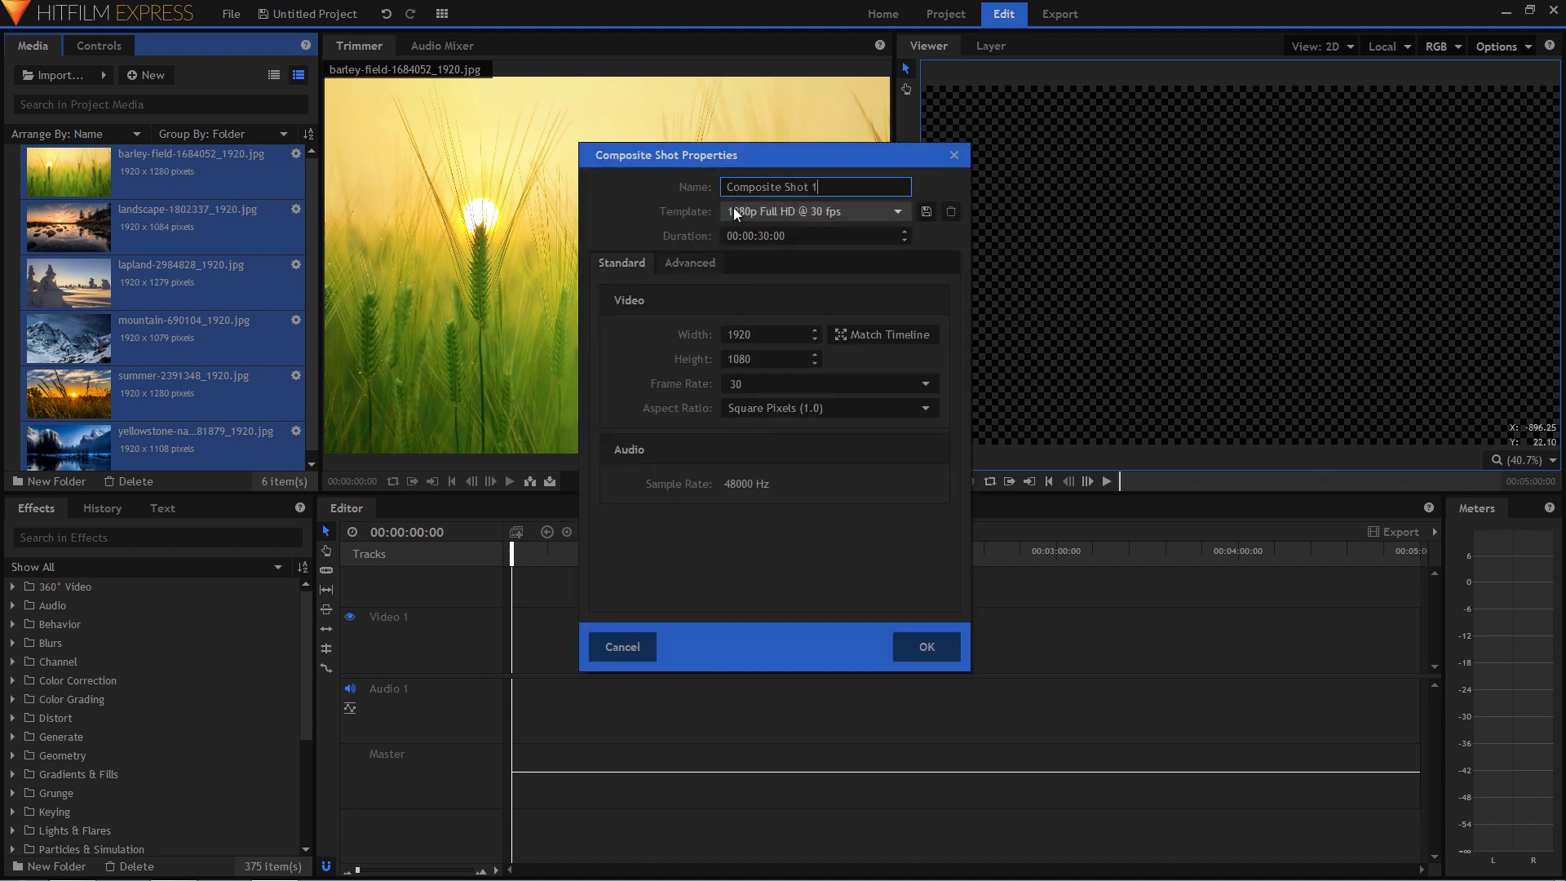
pyautogui.write('T')
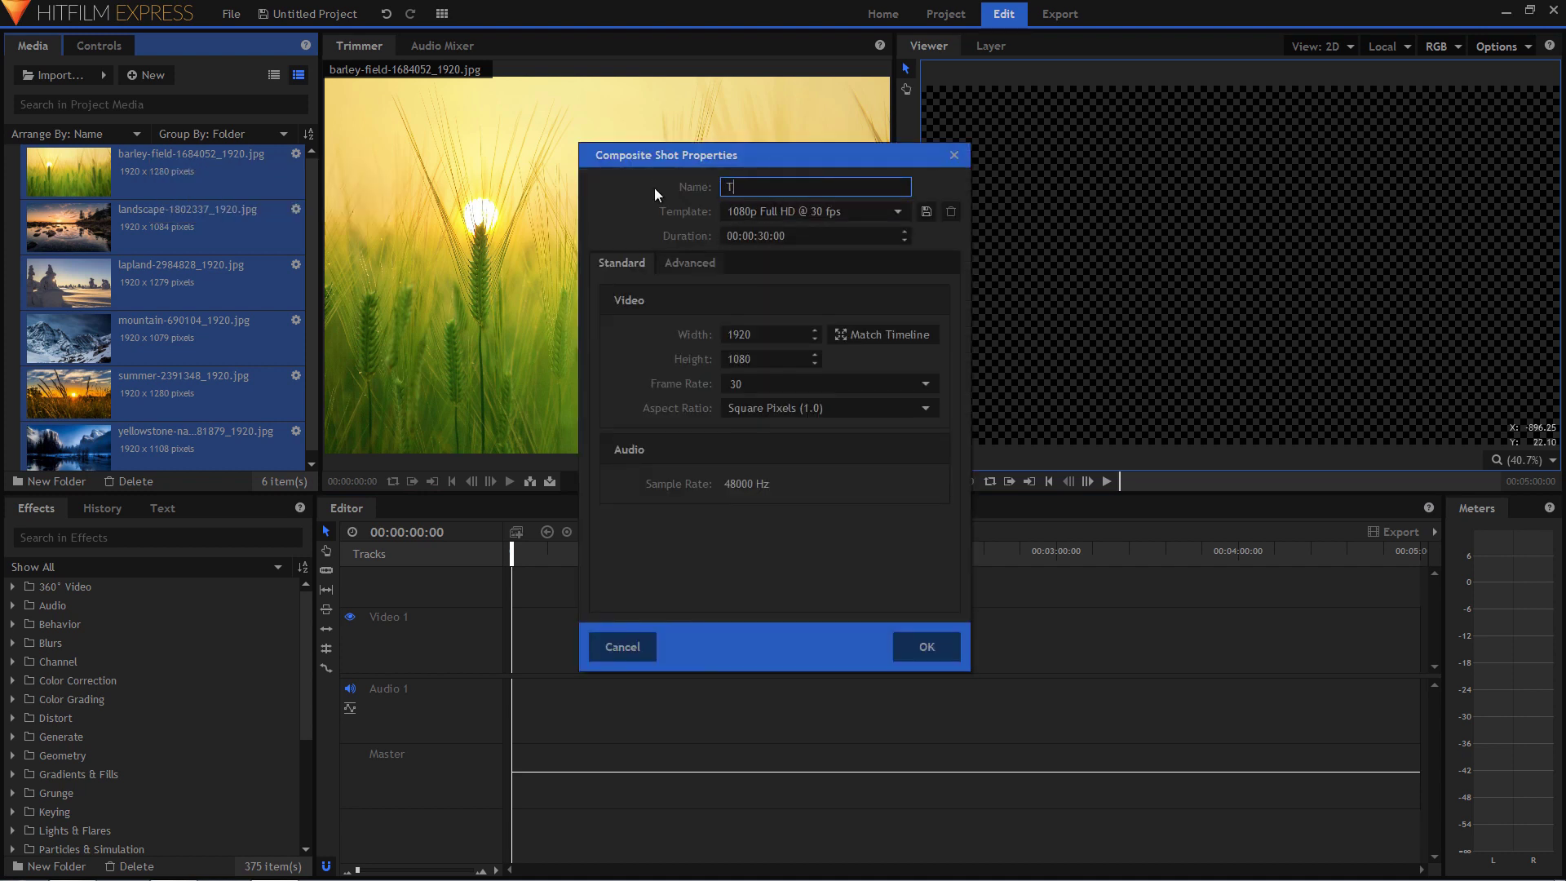
pyautogui.write('ransition')
pyautogui.press('Return')
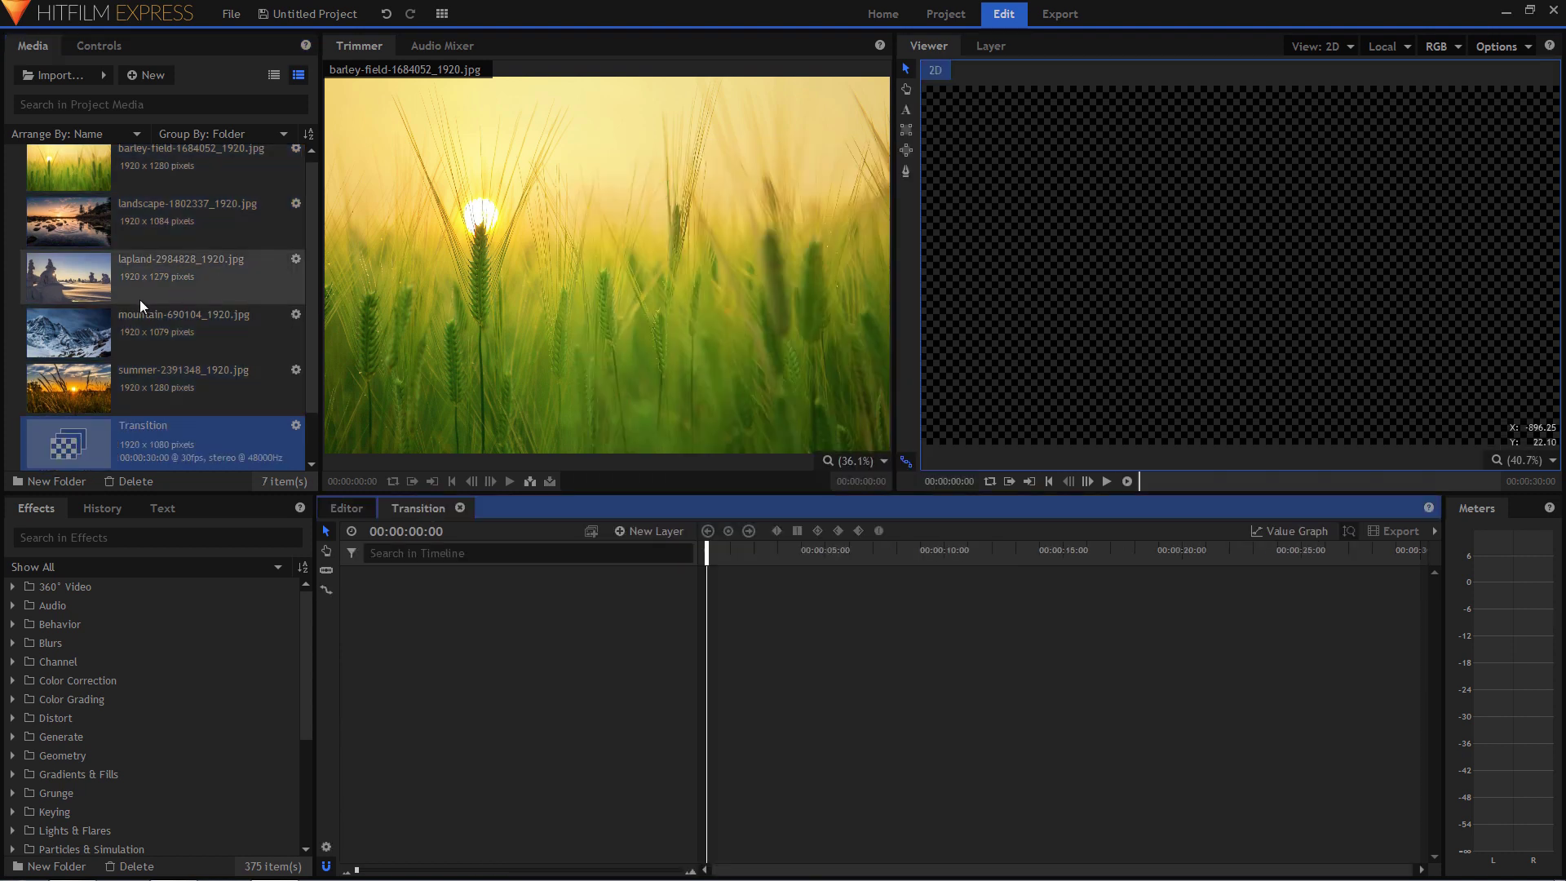
# Add the five images from barley-field to summer as layers in the Transition composite shot.
pyautogui.click(150, 428)
pyautogui.scroll(1, 150, 298)
pyautogui.click(145, 173)
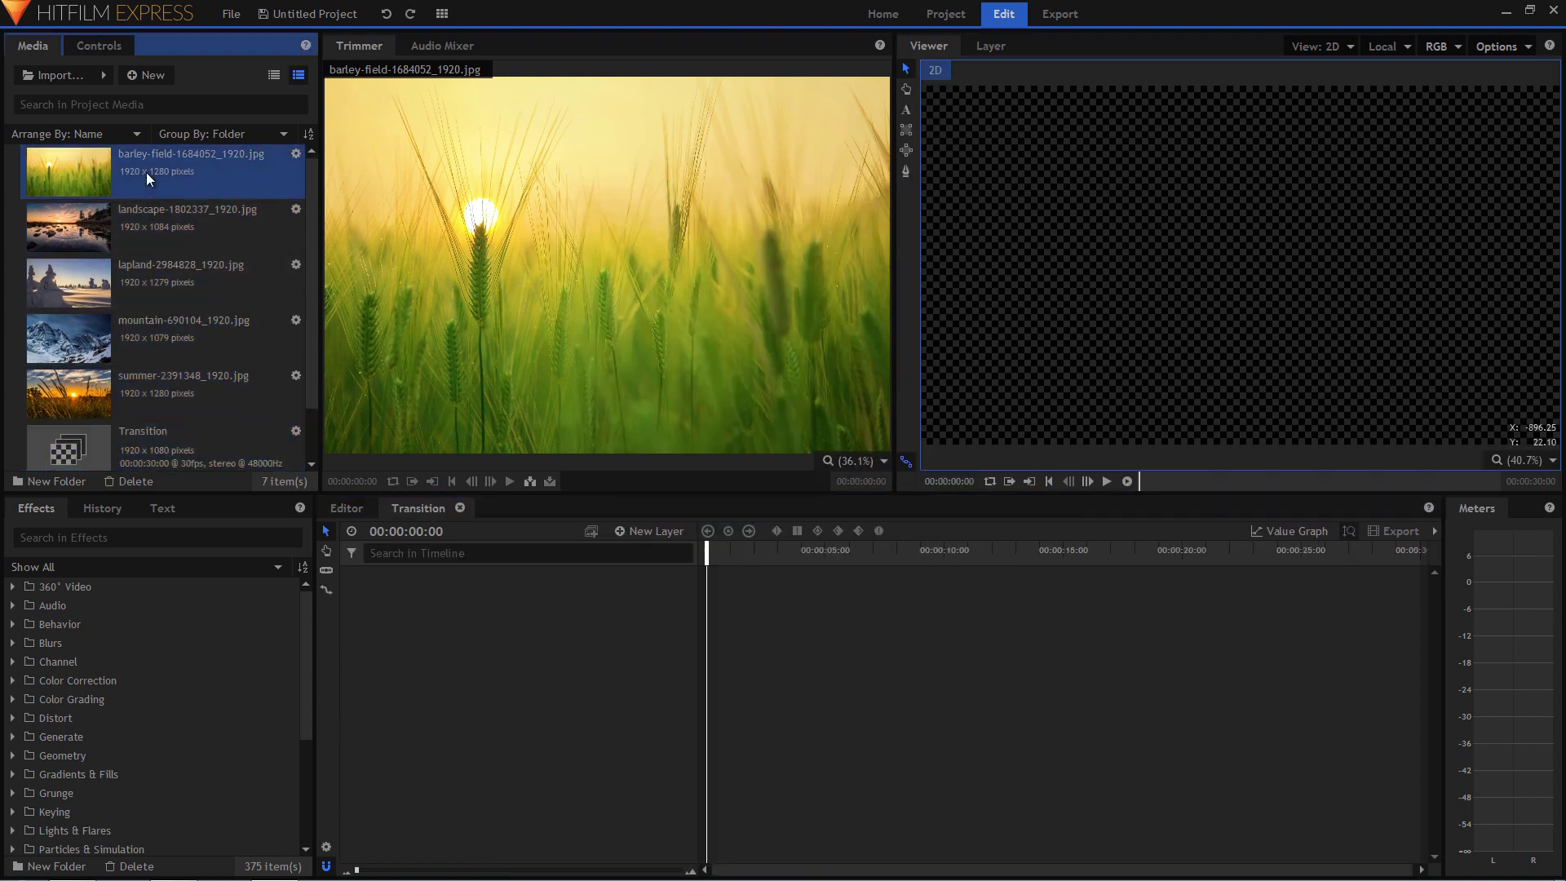
pyautogui.keyDown('shift'); pyautogui.click(158, 388); pyautogui.keyUp('shift')
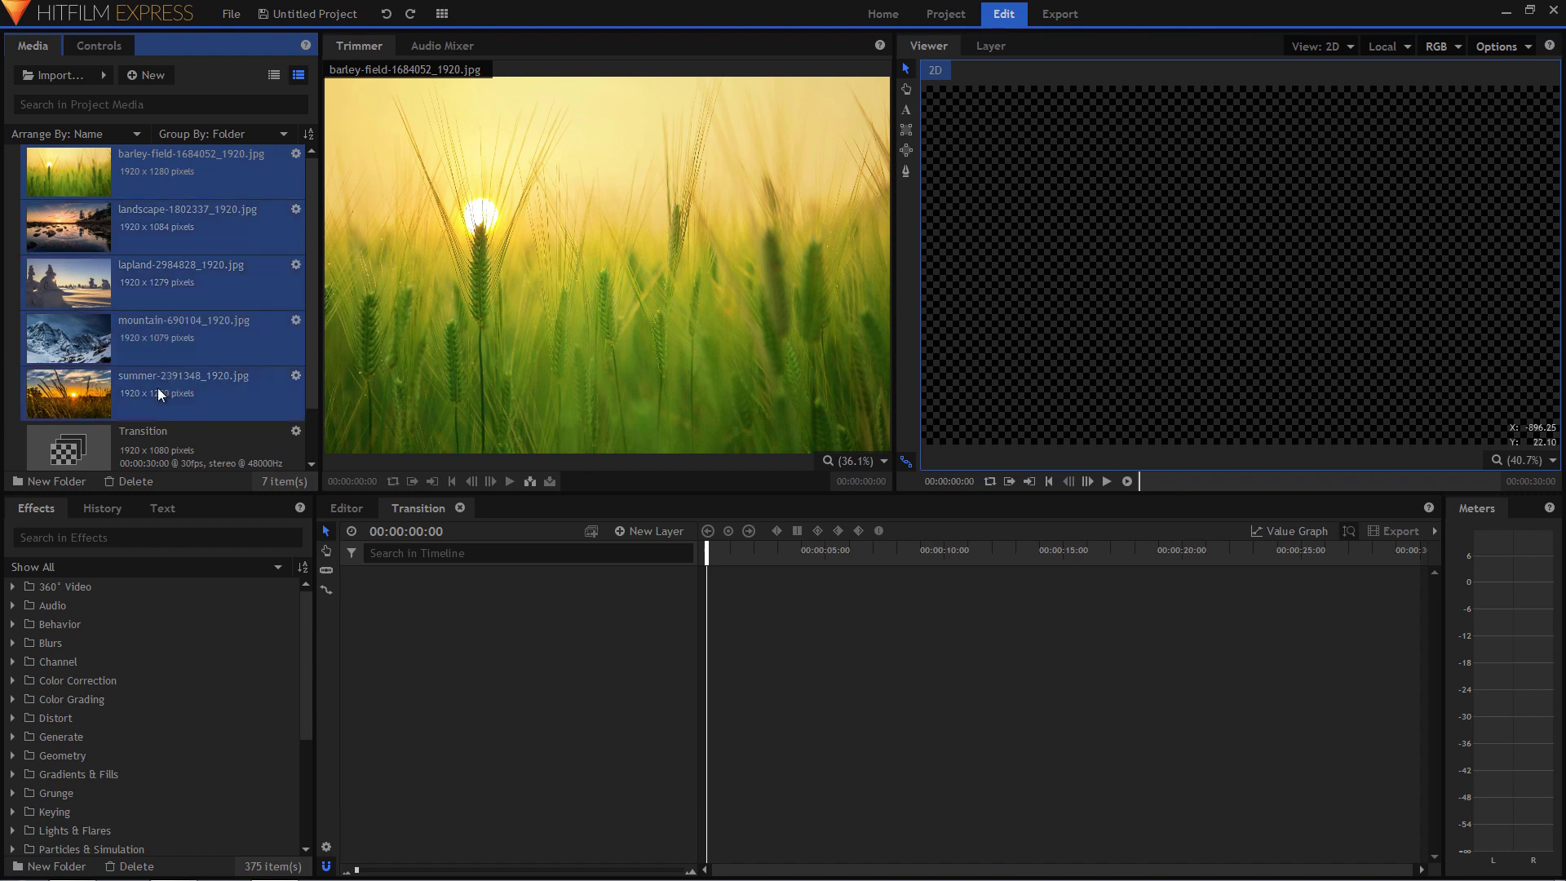
pyautogui.moveTo(135, 171); pyautogui.dragTo(429, 599)
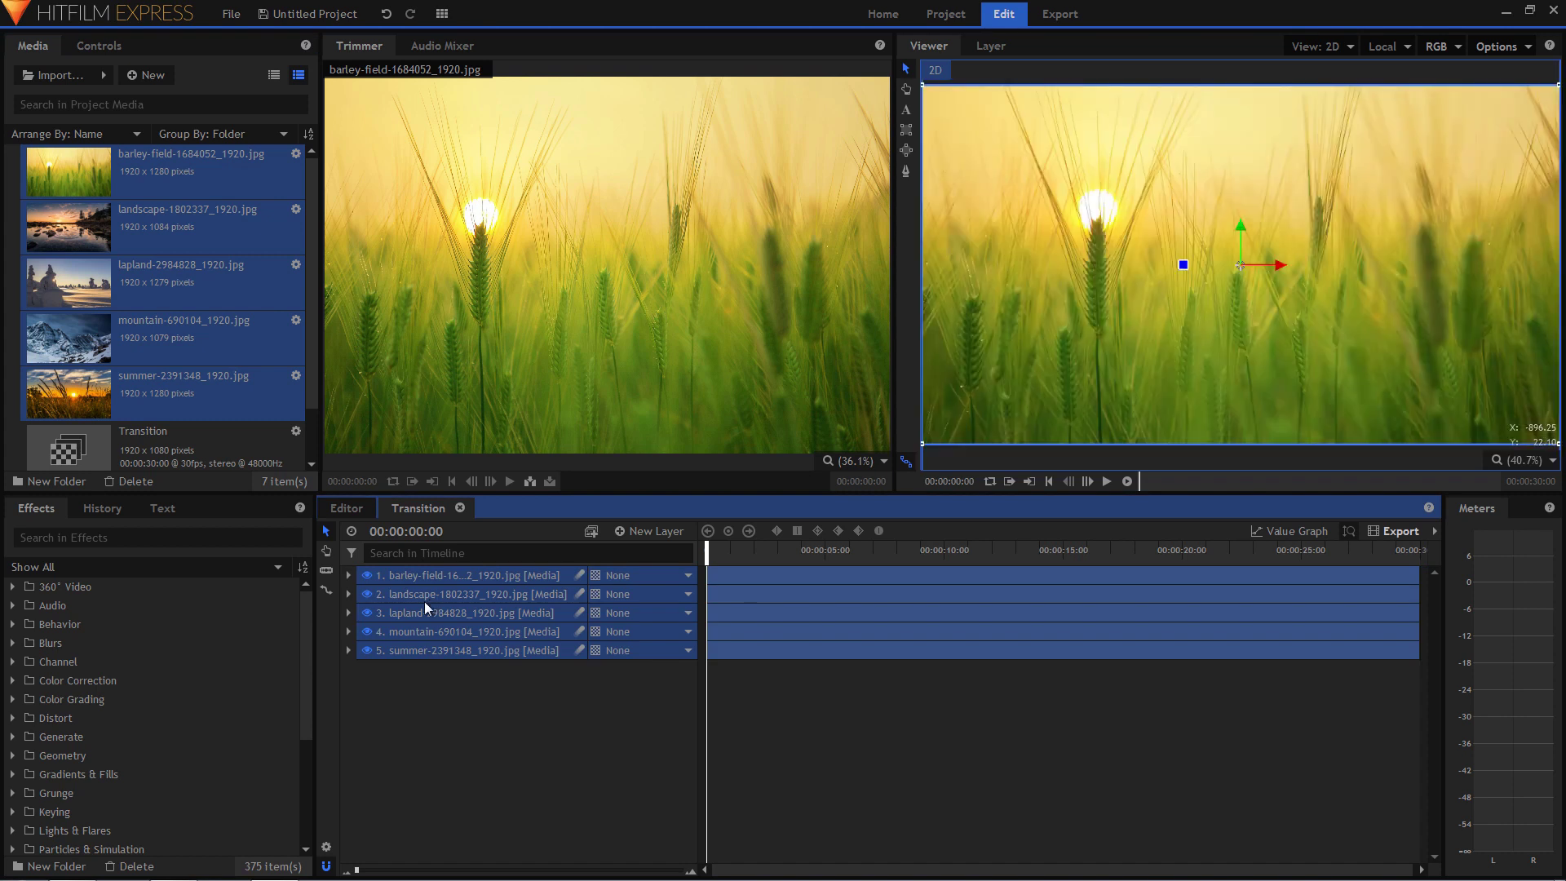
pyautogui.click(467, 682)
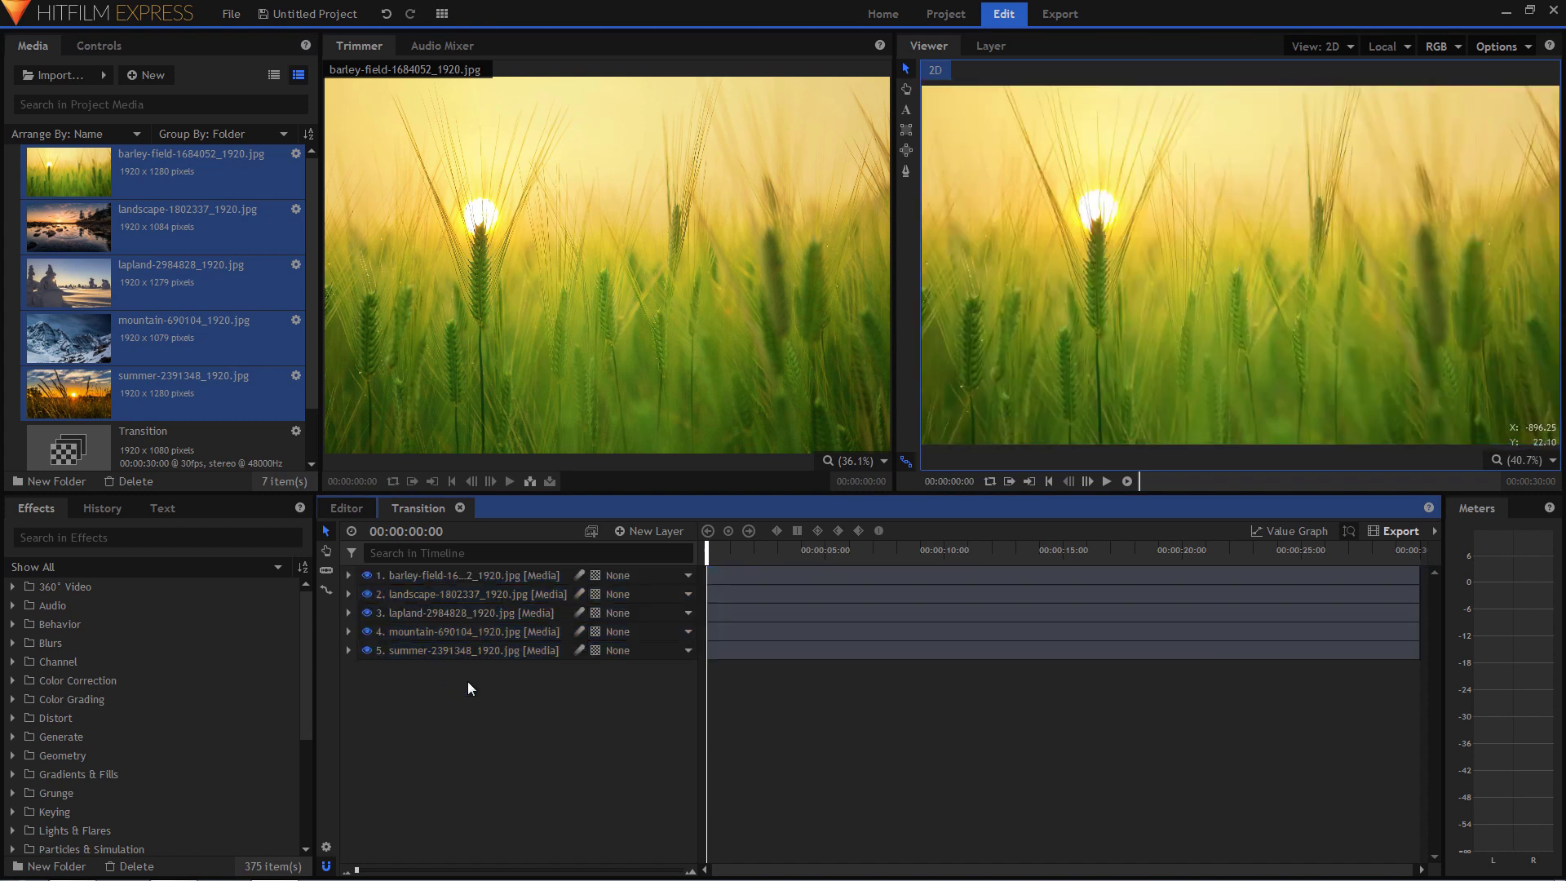
# Find the Luminance Key effect and apply it to the barley-field layer.
pyautogui.click(124, 538)
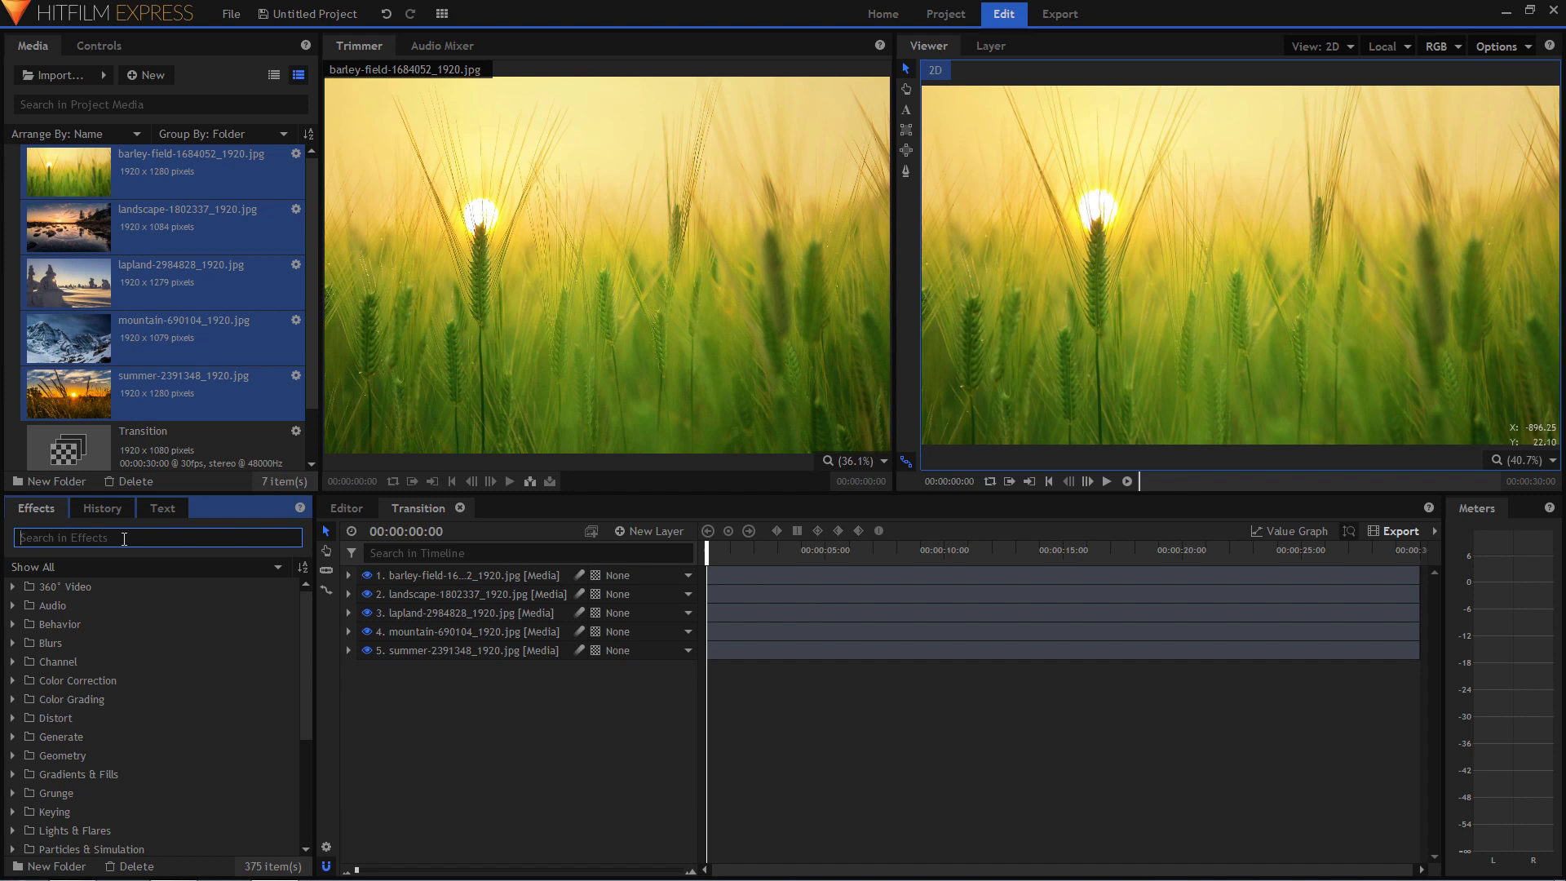
pyautogui.write('lumance')
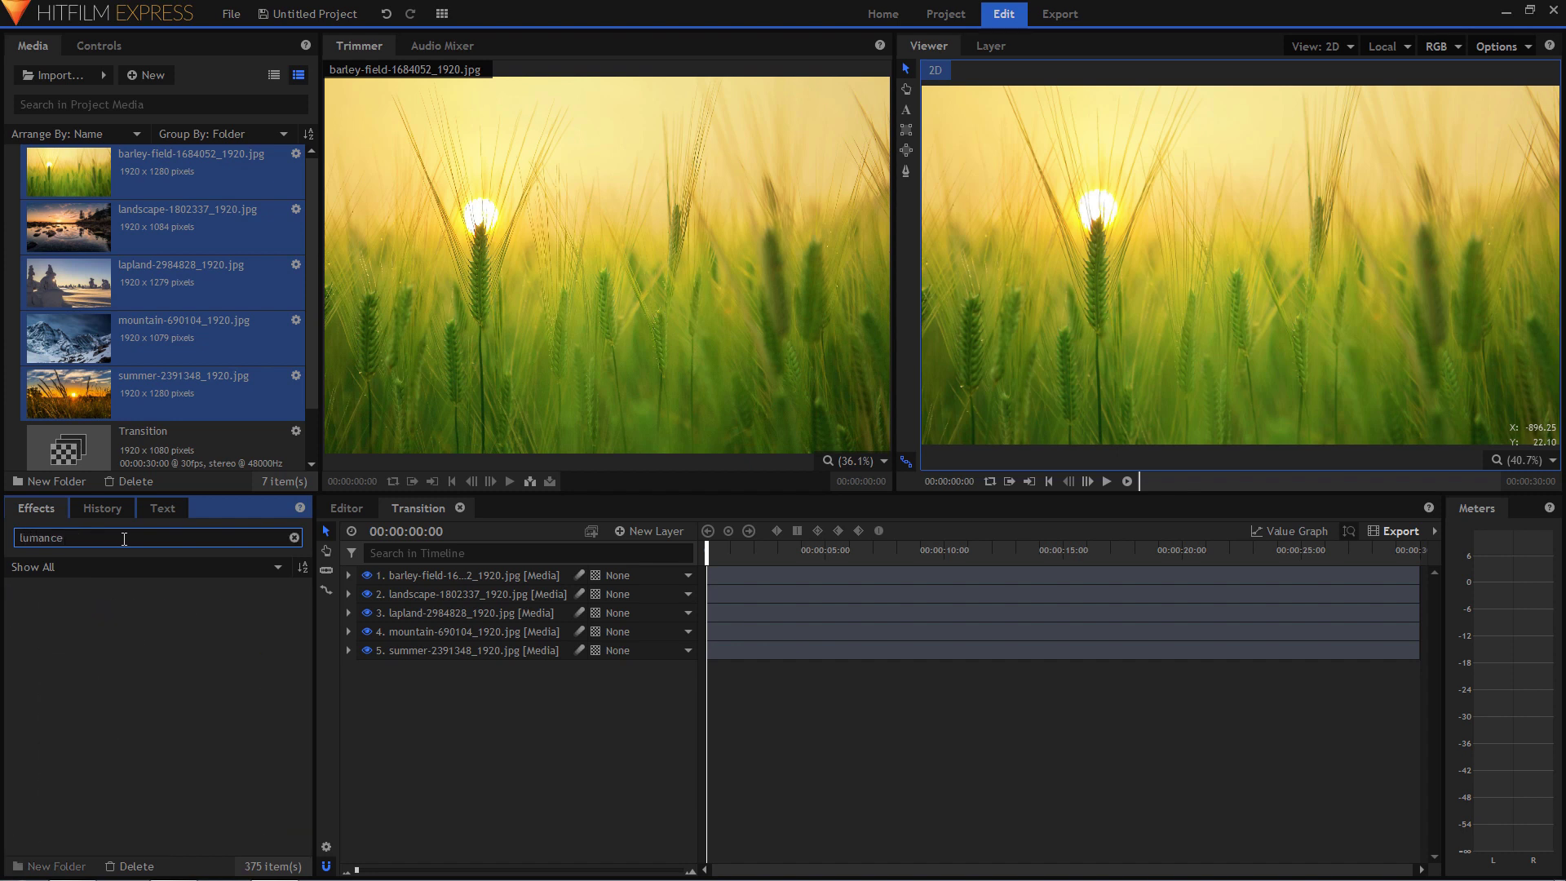
pyautogui.press('BackSpace')
pyautogui.press('BackSpace')
pyautogui.press('BackSpace')
pyautogui.press('BackSpace')
pyautogui.write('inance')
pyautogui.moveTo(93, 609); pyautogui.dragTo(448, 579)
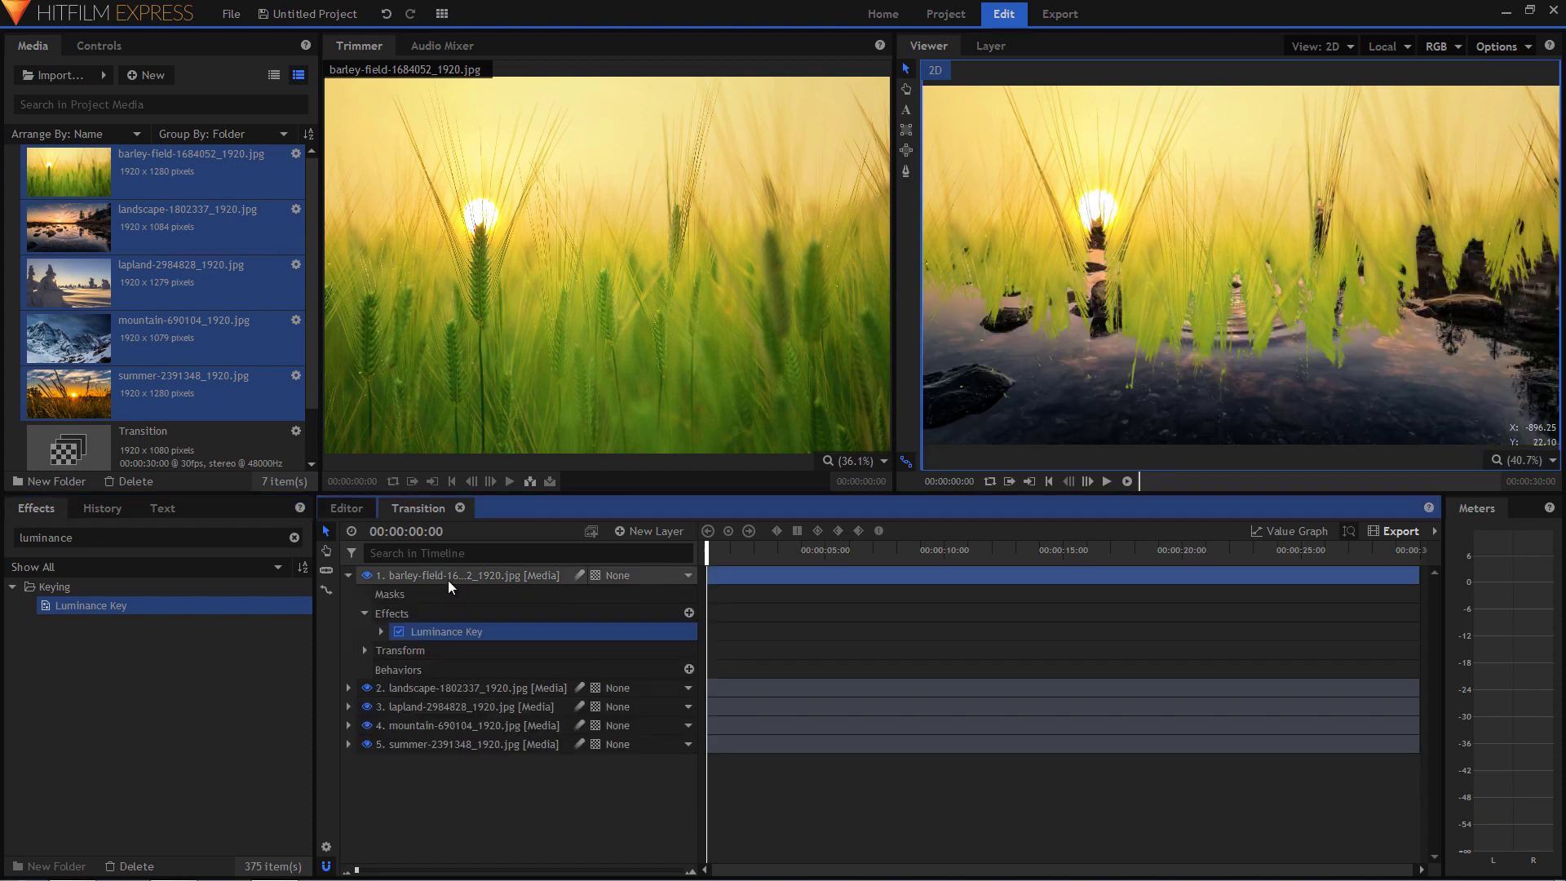
# Set the Key Type of the barley-field layer's Luminance Key to Key Out Brighter.
pyautogui.click(381, 632)
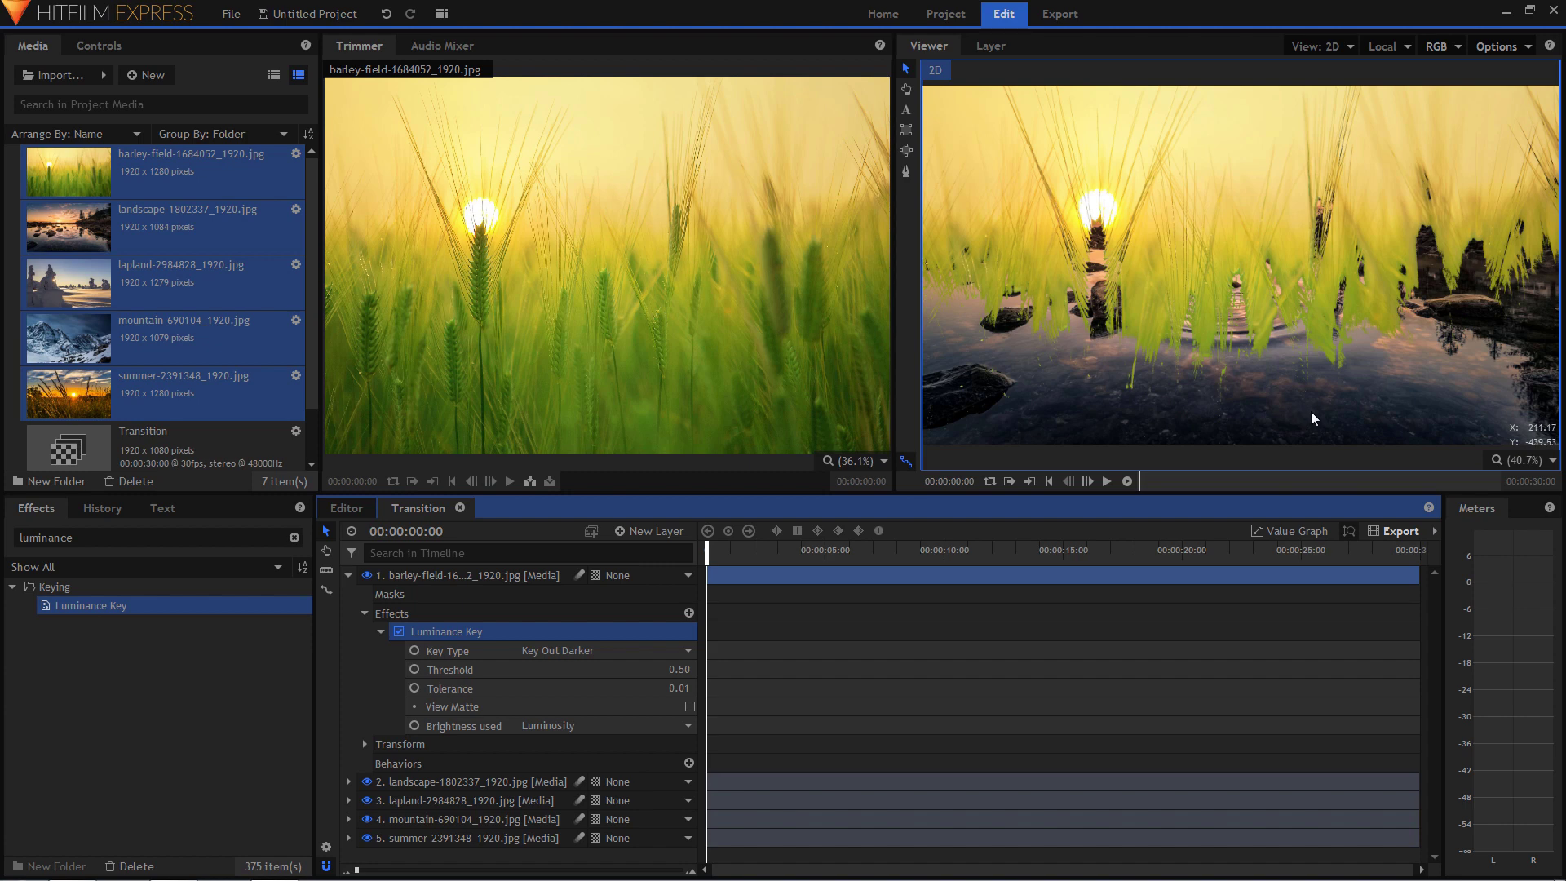
pyautogui.click(600, 652)
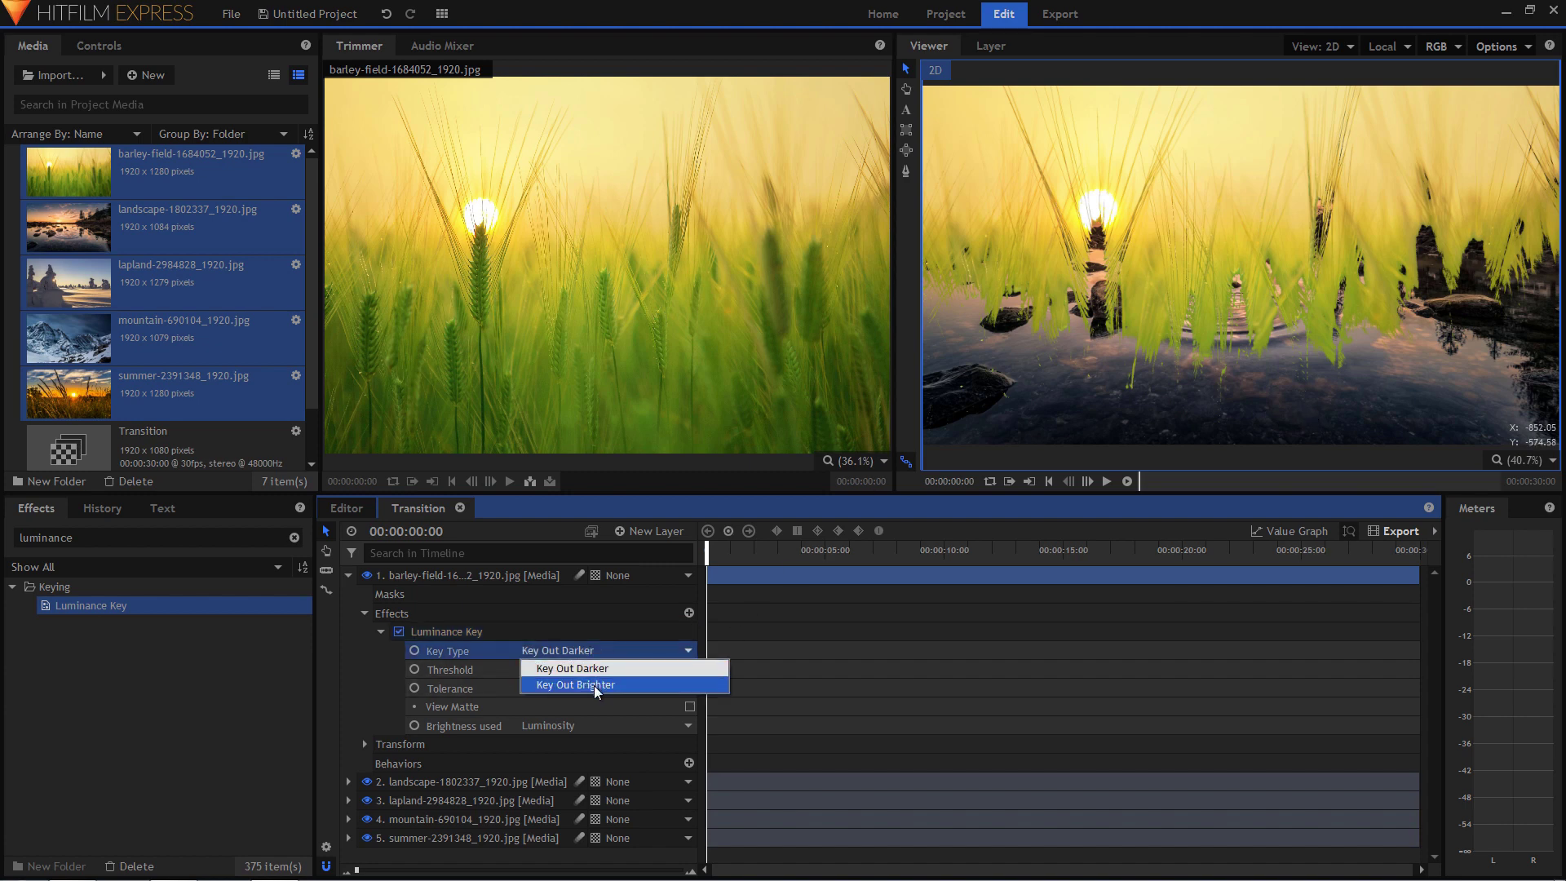
pyautogui.click(588, 684)
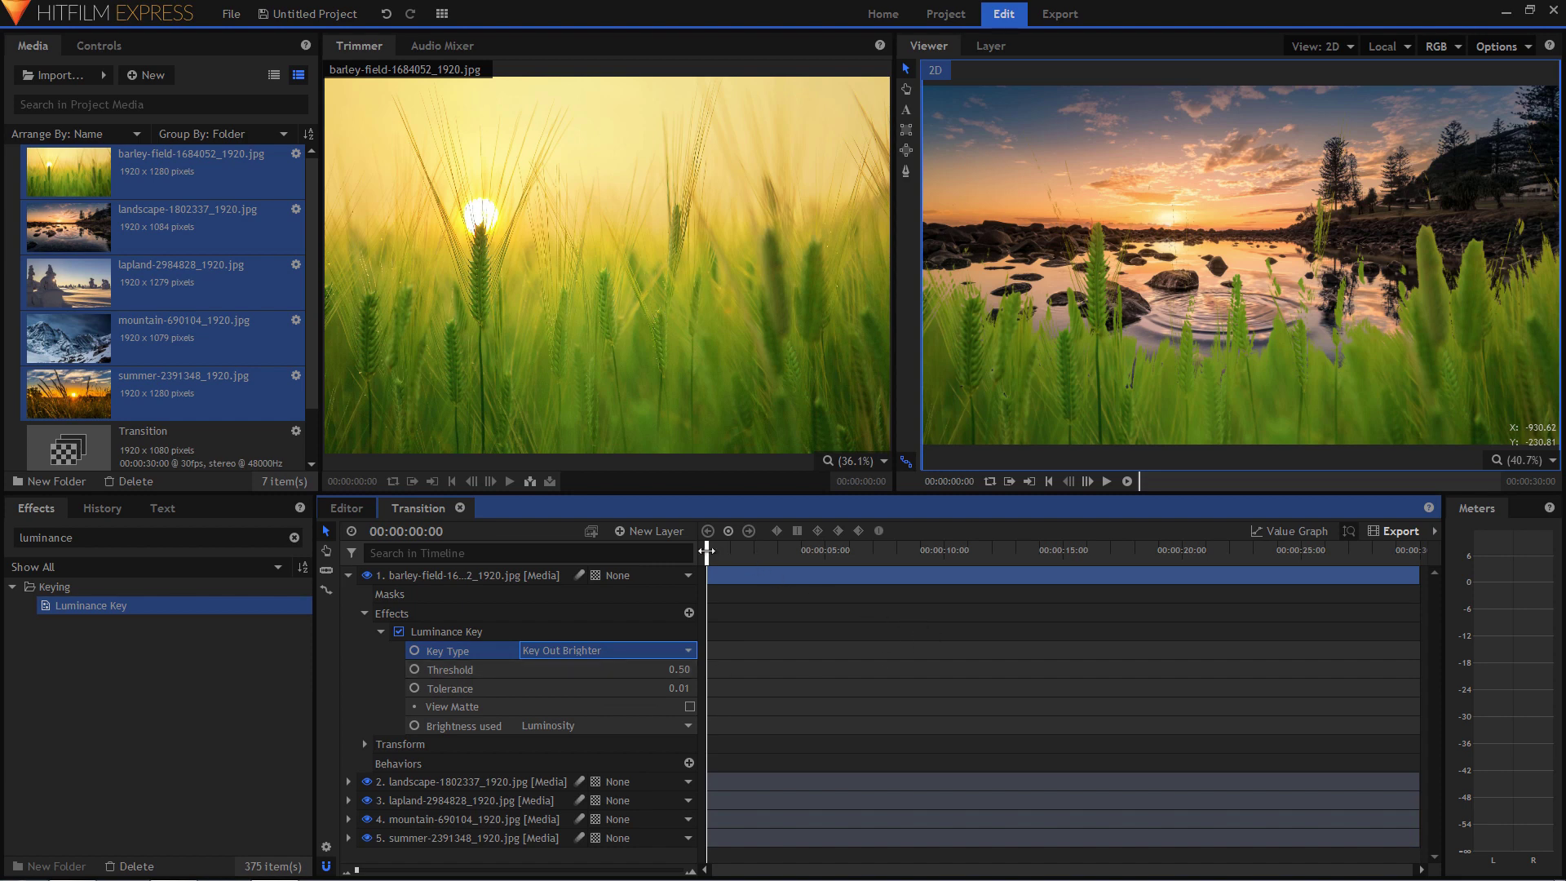
# Place the playhead at 00:00:02:00 and enable keyframing for the Luminance Key Threshold there.
pyautogui.moveTo(706, 551); pyautogui.dragTo(750, 560)
pyautogui.click(440, 531)
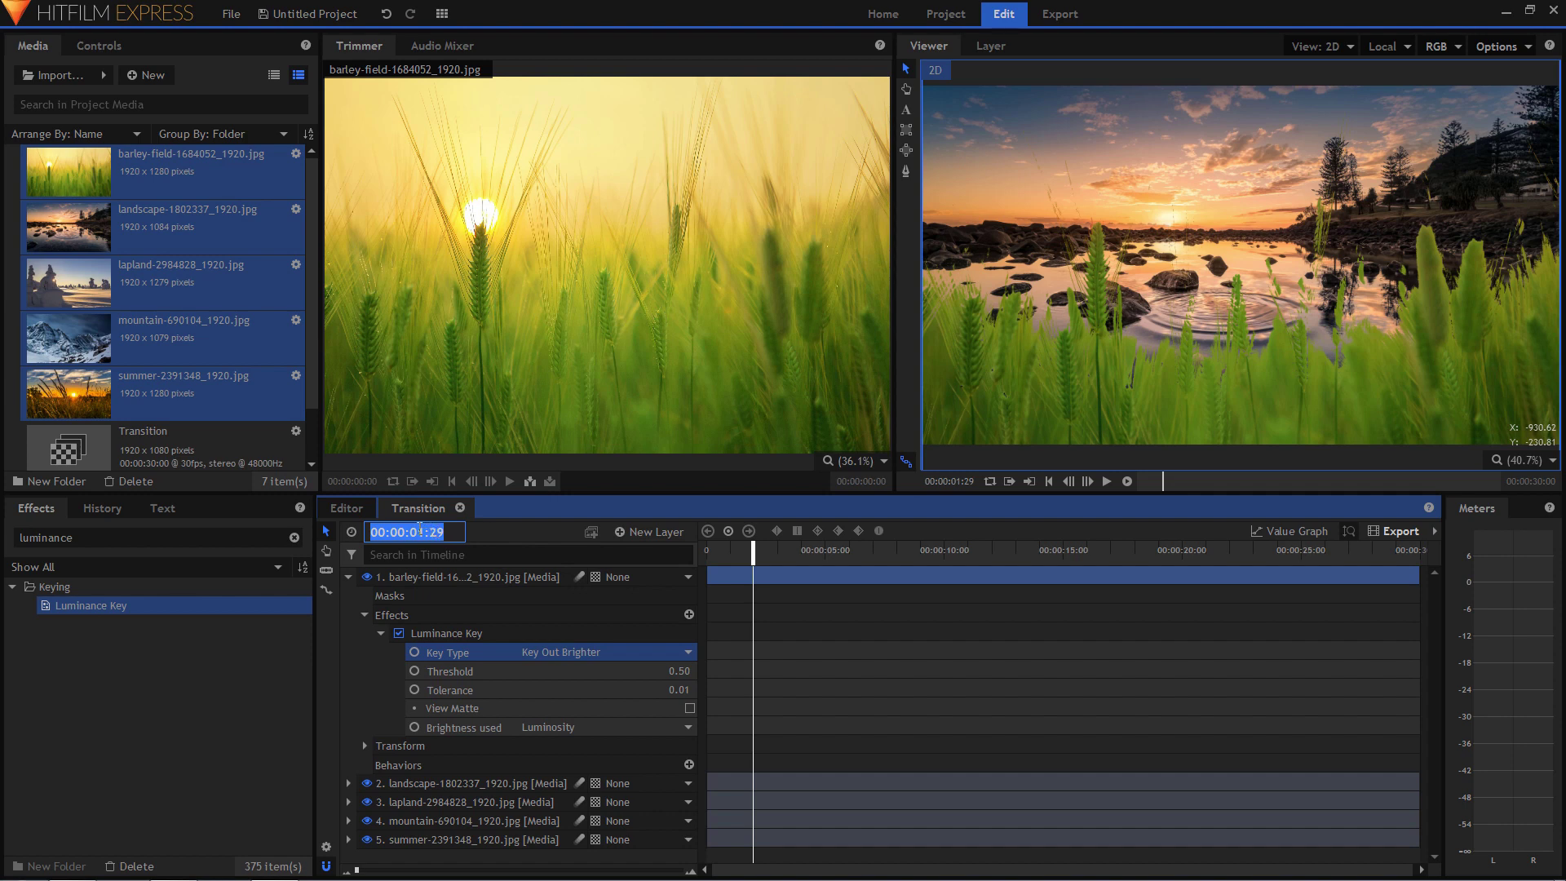
pyautogui.click(420, 531)
pyautogui.press('Delete')
pyautogui.press('Delete')
pyautogui.press('Delete')
pyautogui.press('Delete')
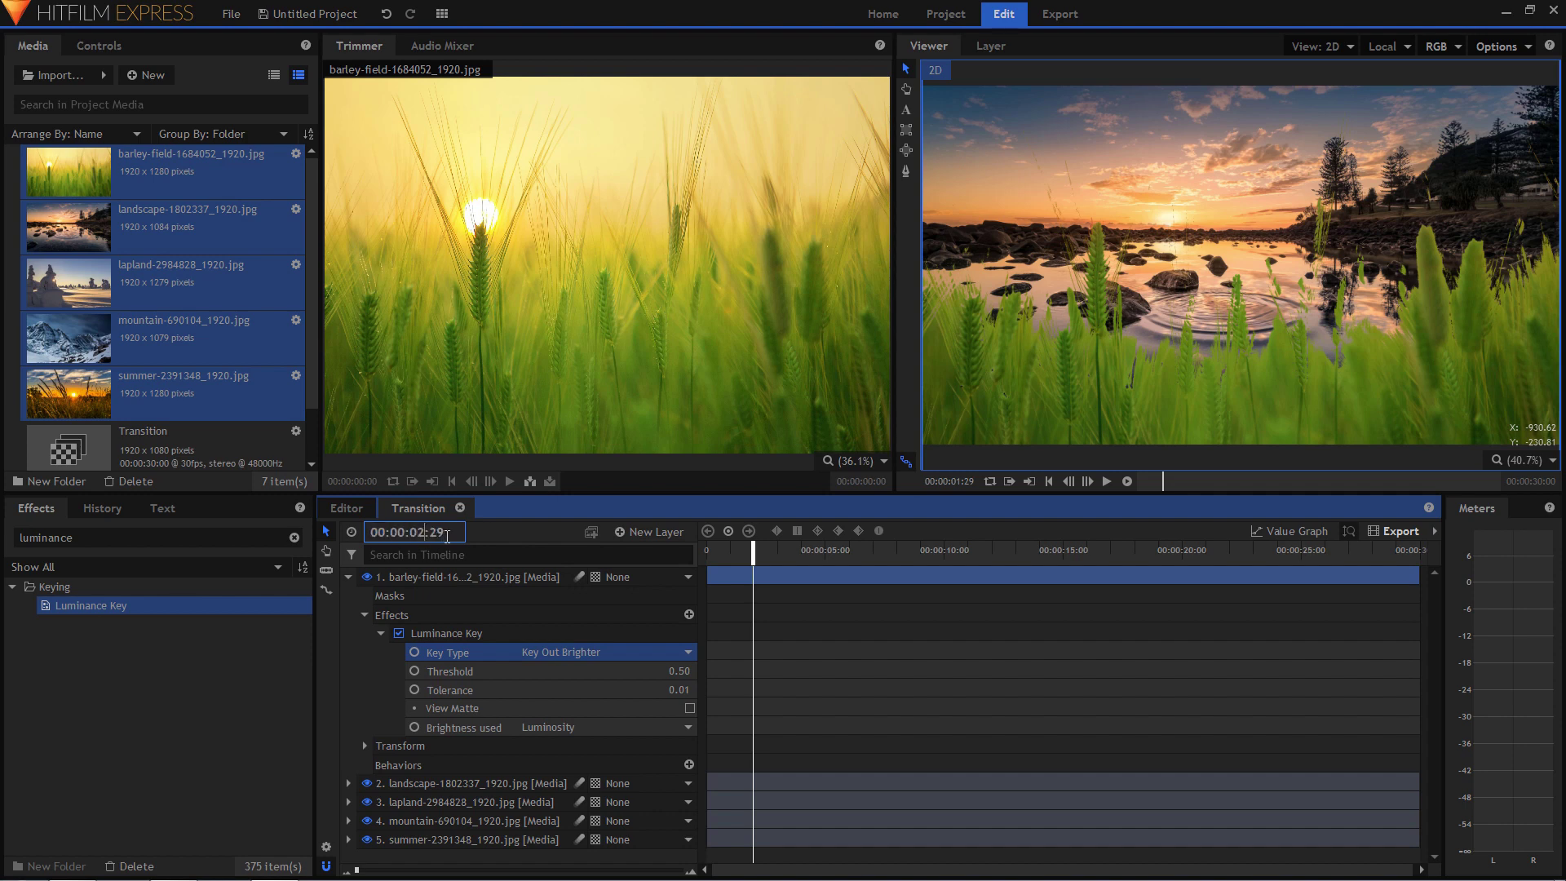
pyautogui.write('2:00')
pyautogui.press('Return')
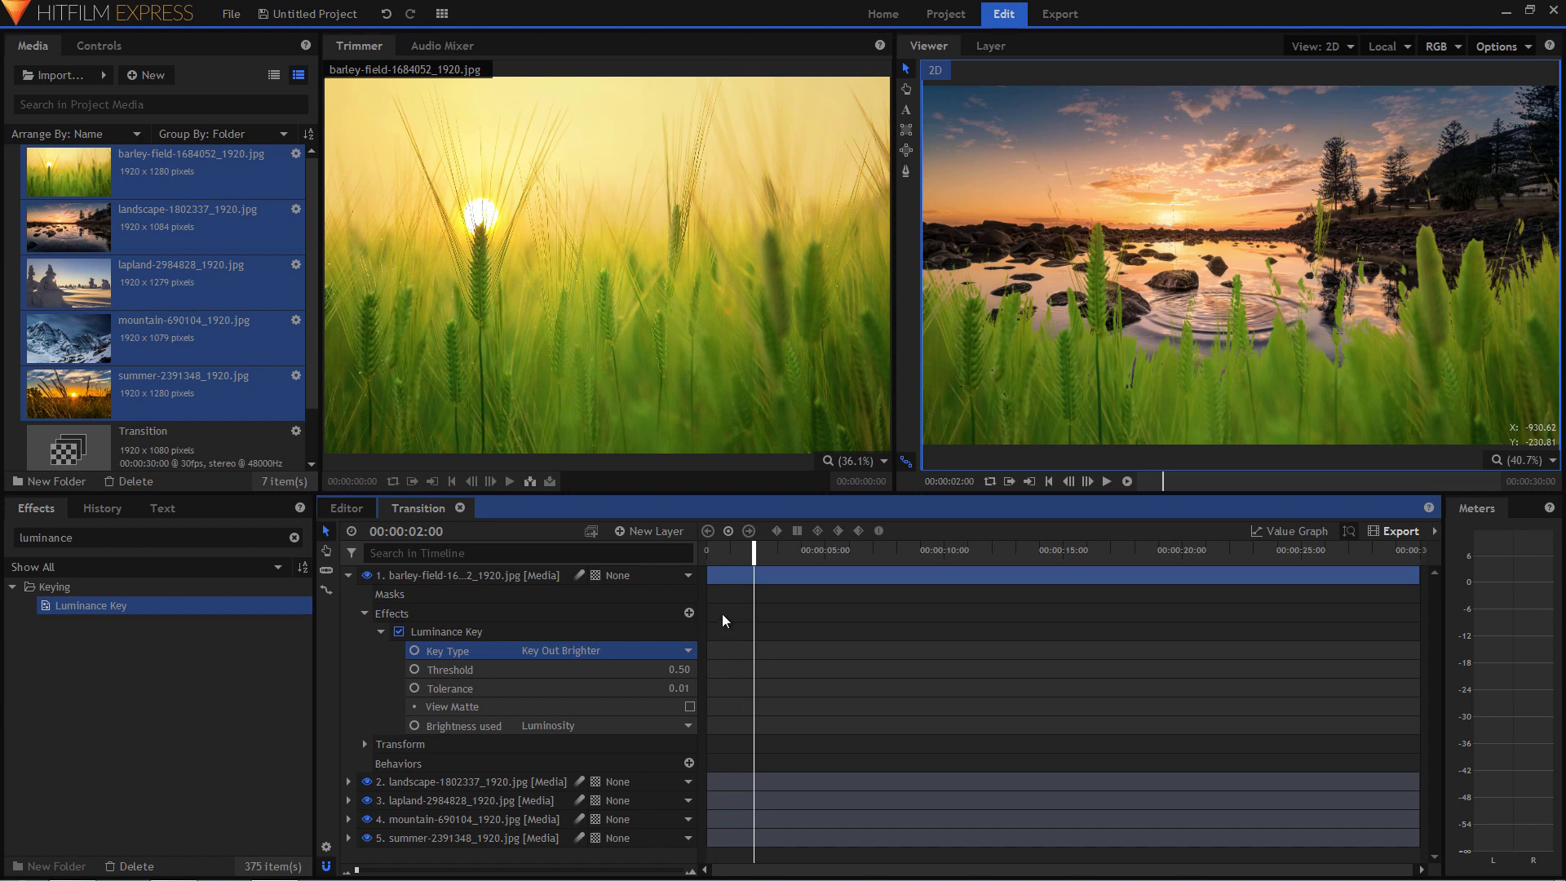
pyautogui.click(414, 669)
# Try a Threshold of 0 with the Key Type on Key Out Darker, and return the Key Type to Key Out Brighter.
pyautogui.click(680, 669)
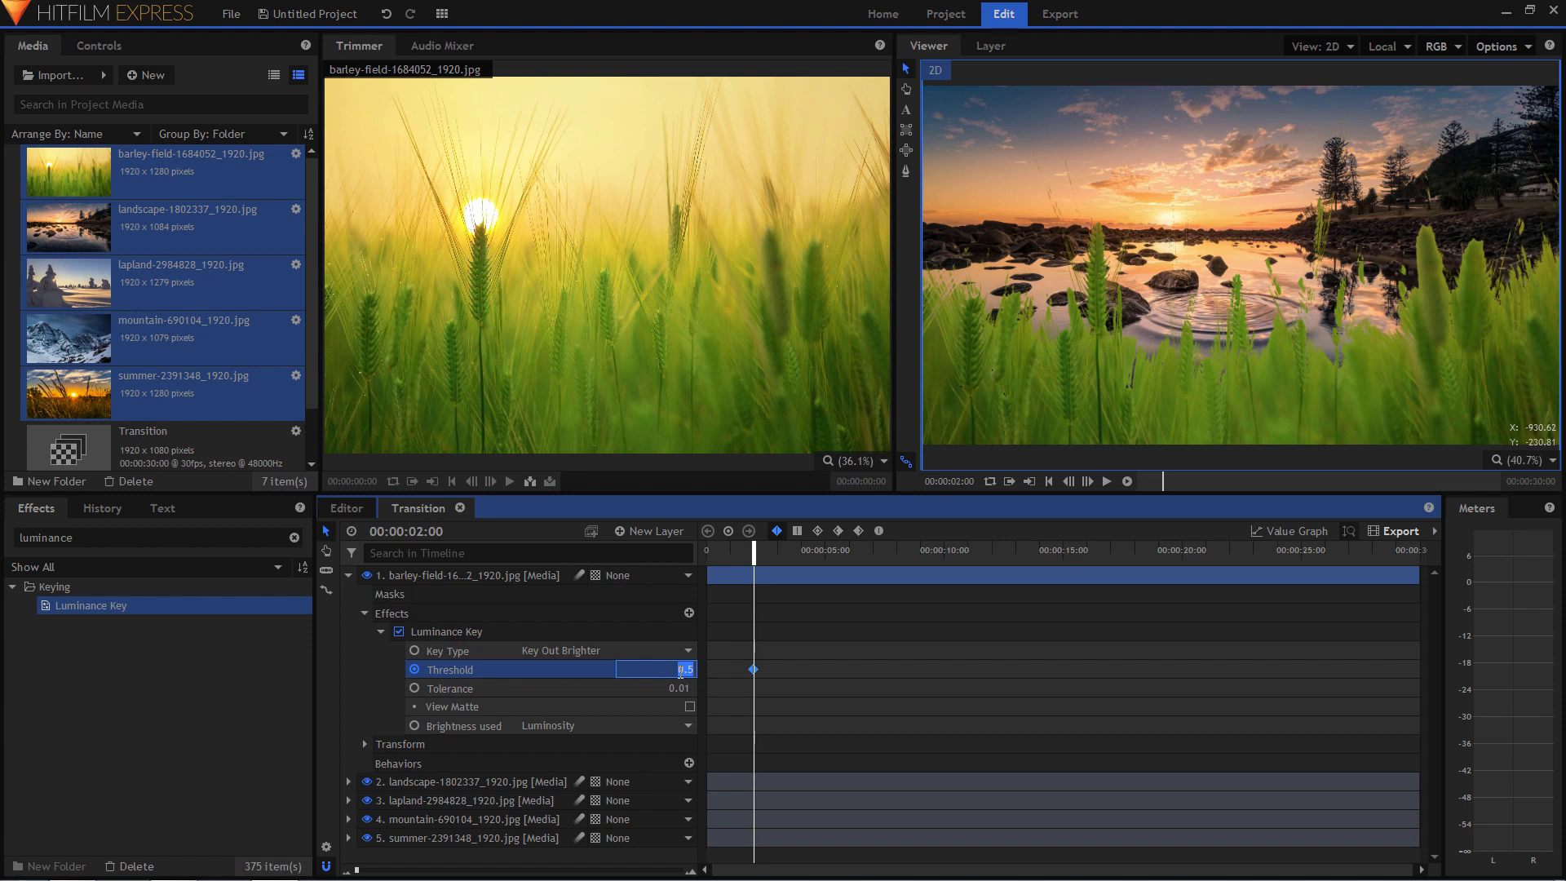
pyautogui.write('0')
pyautogui.press('Return')
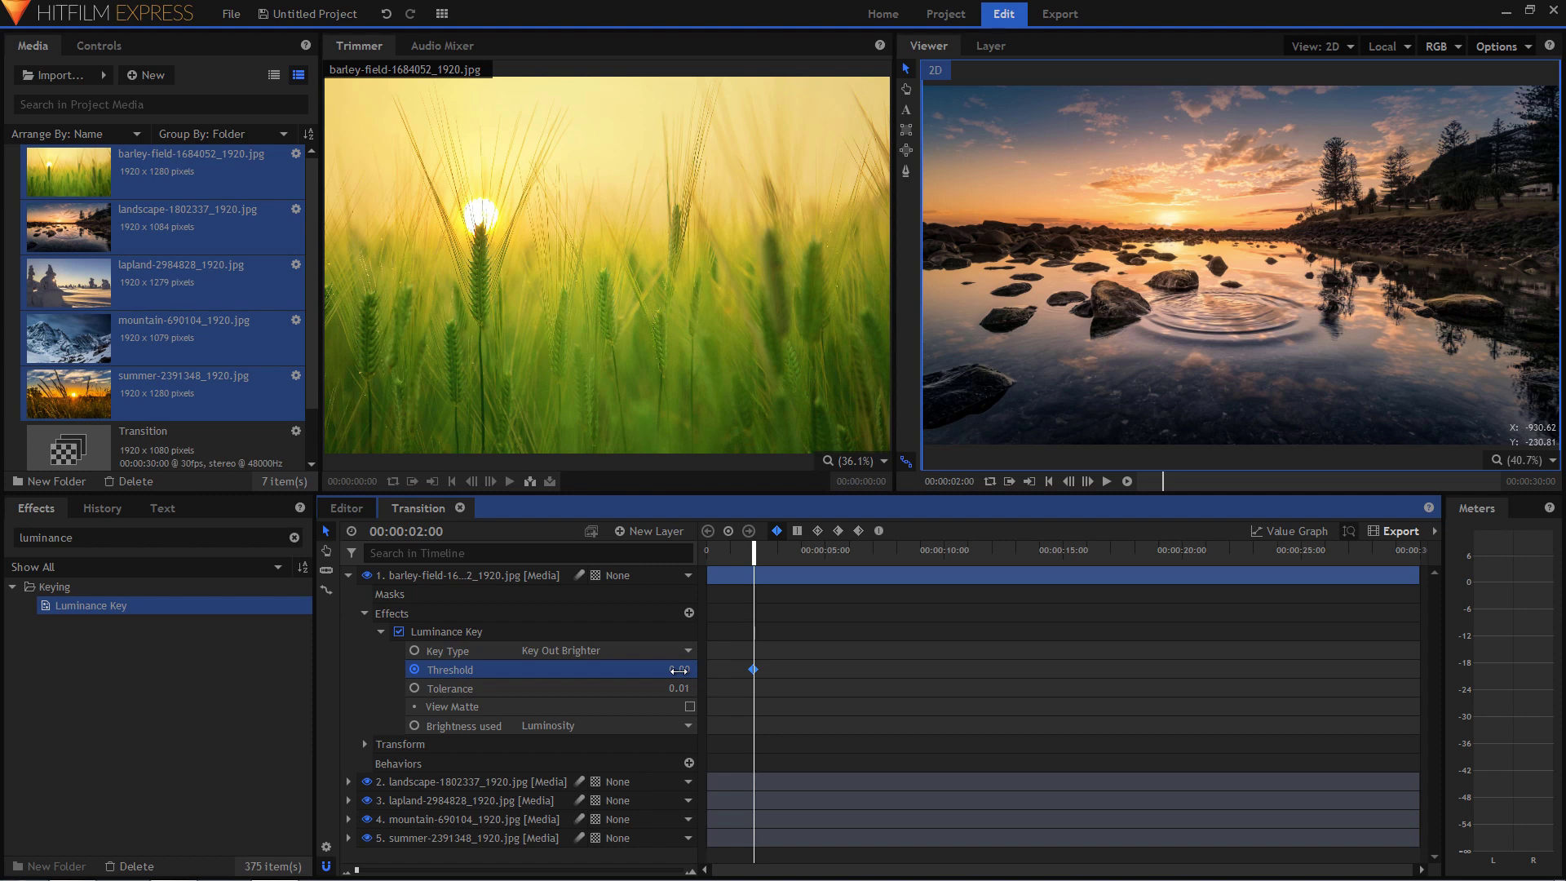
pyautogui.click(604, 649)
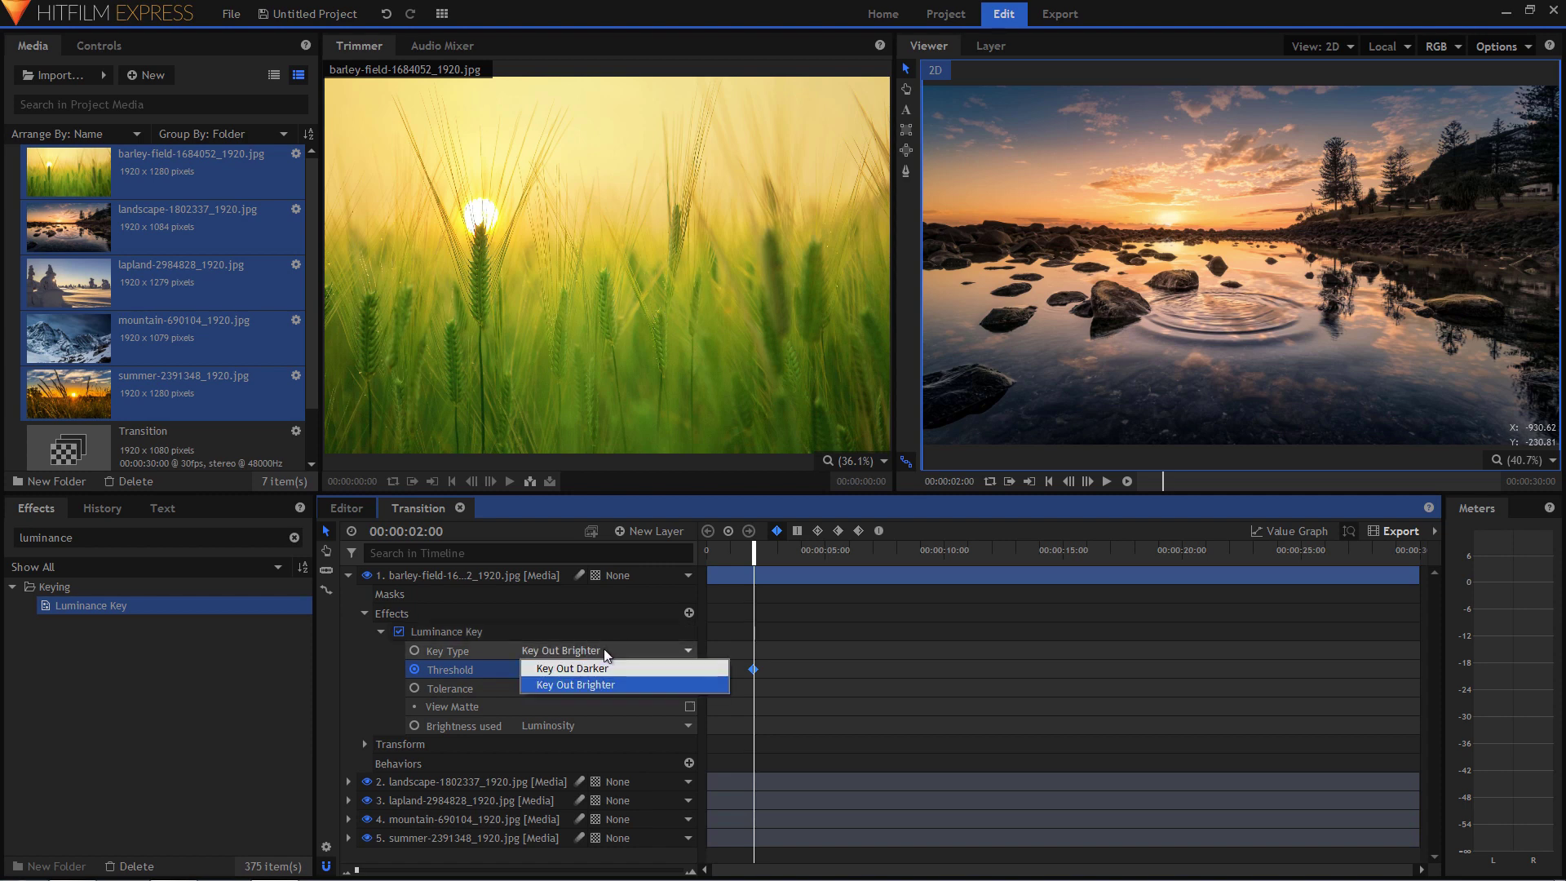
pyautogui.click(597, 668)
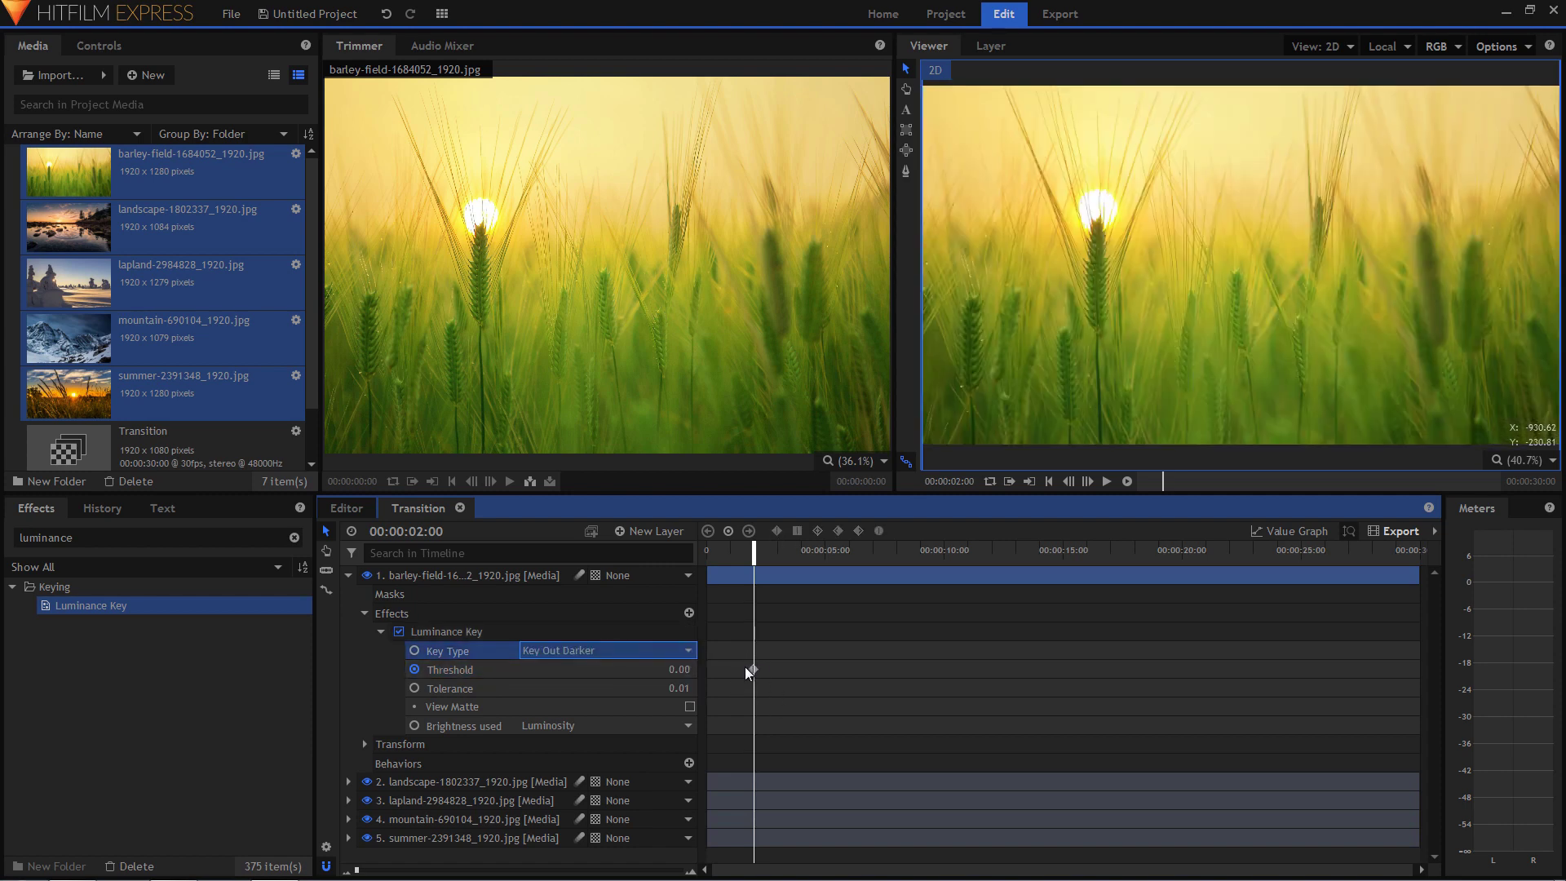
pyautogui.click(590, 652)
pyautogui.click(593, 685)
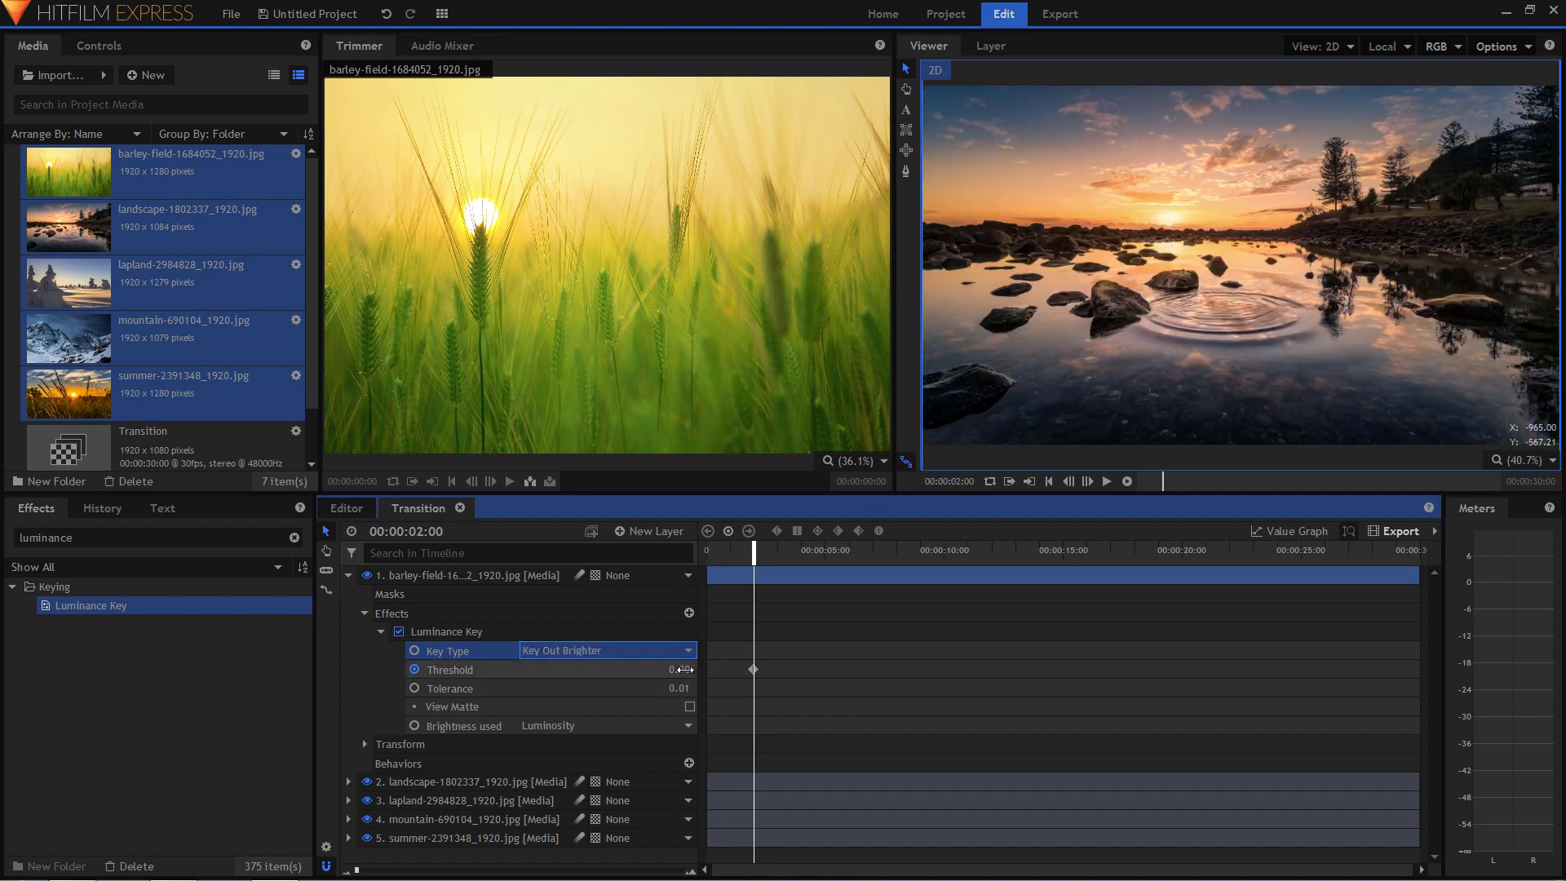
# Set the Threshold keyframe at 2 seconds to 1.
pyautogui.click(677, 667)
pyautogui.write('1')
pyautogui.press('Return')
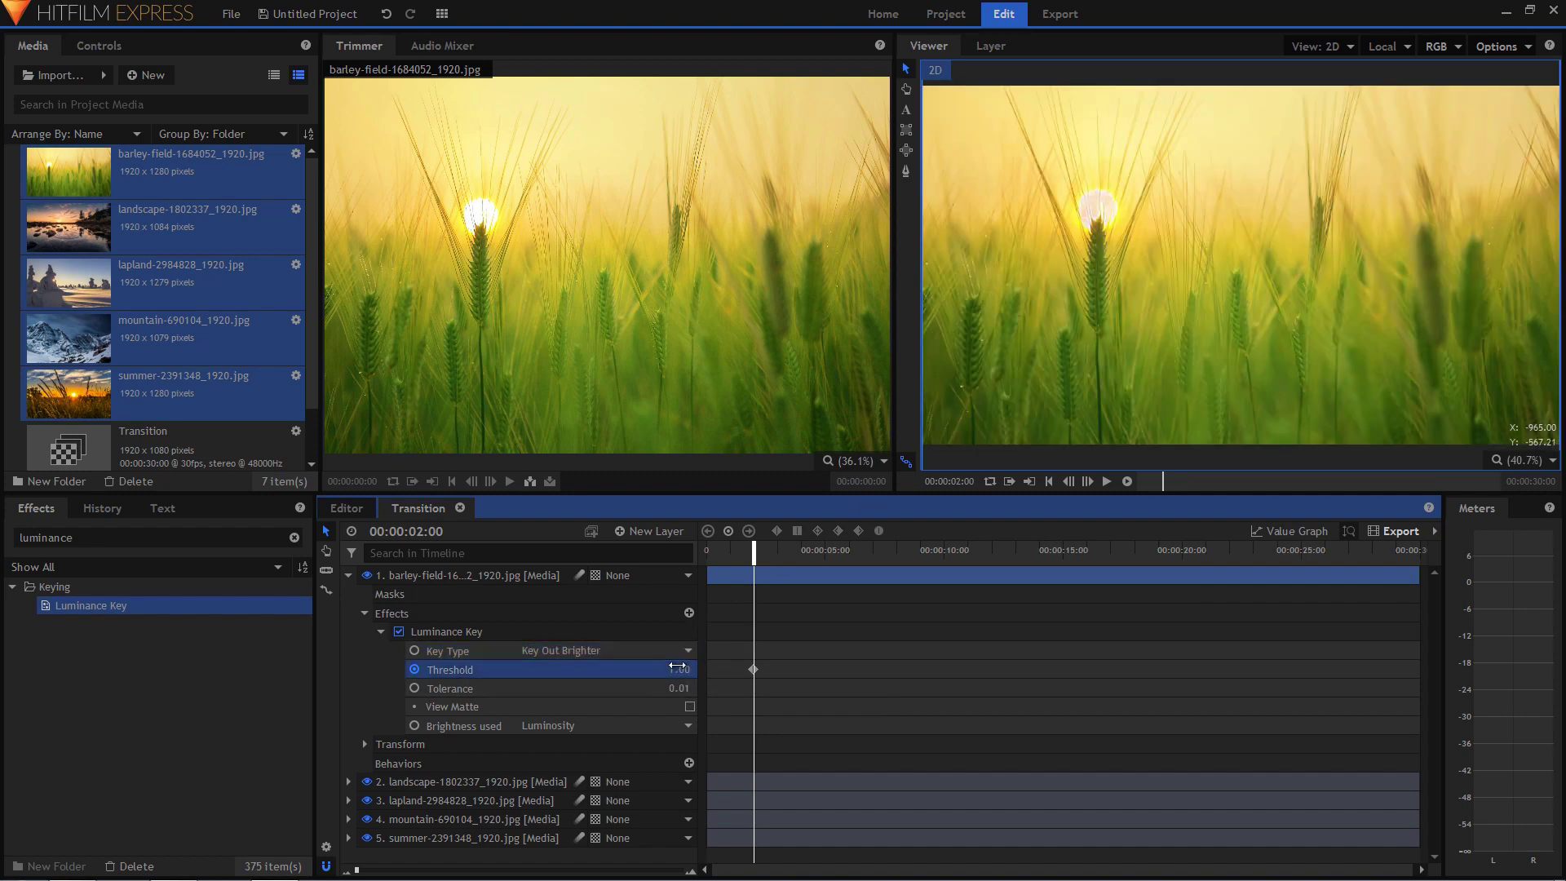
# Add a second Threshold keyframe with the value 0 at 00:00:03:00.
pyautogui.moveTo(754, 553); pyautogui.dragTo(774, 562)
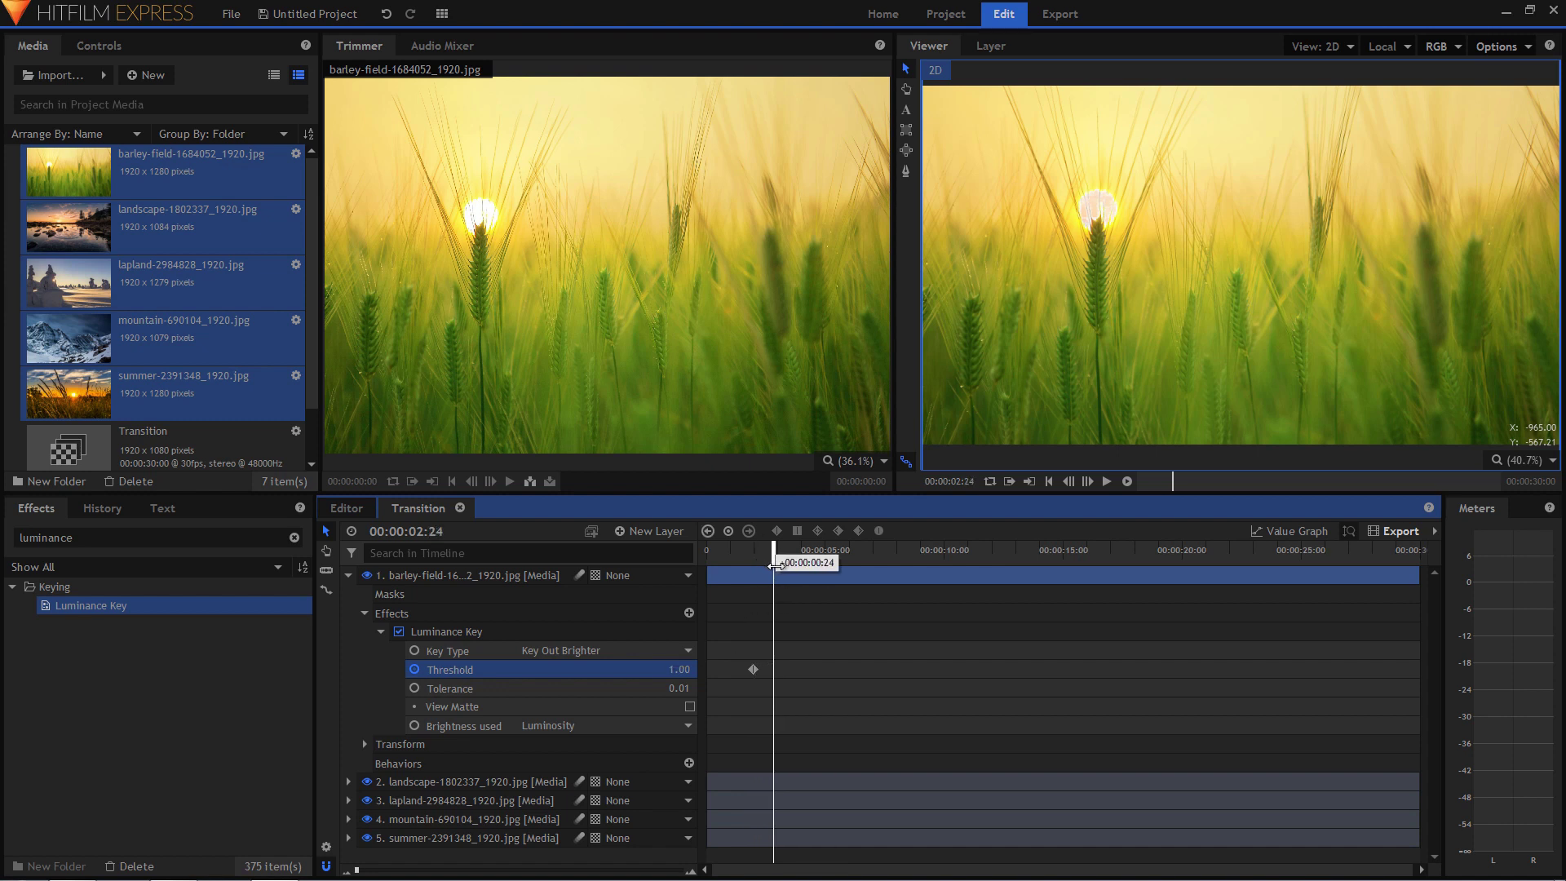
pyautogui.click(441, 532)
pyautogui.moveTo(440, 532); pyautogui.dragTo(417, 532)
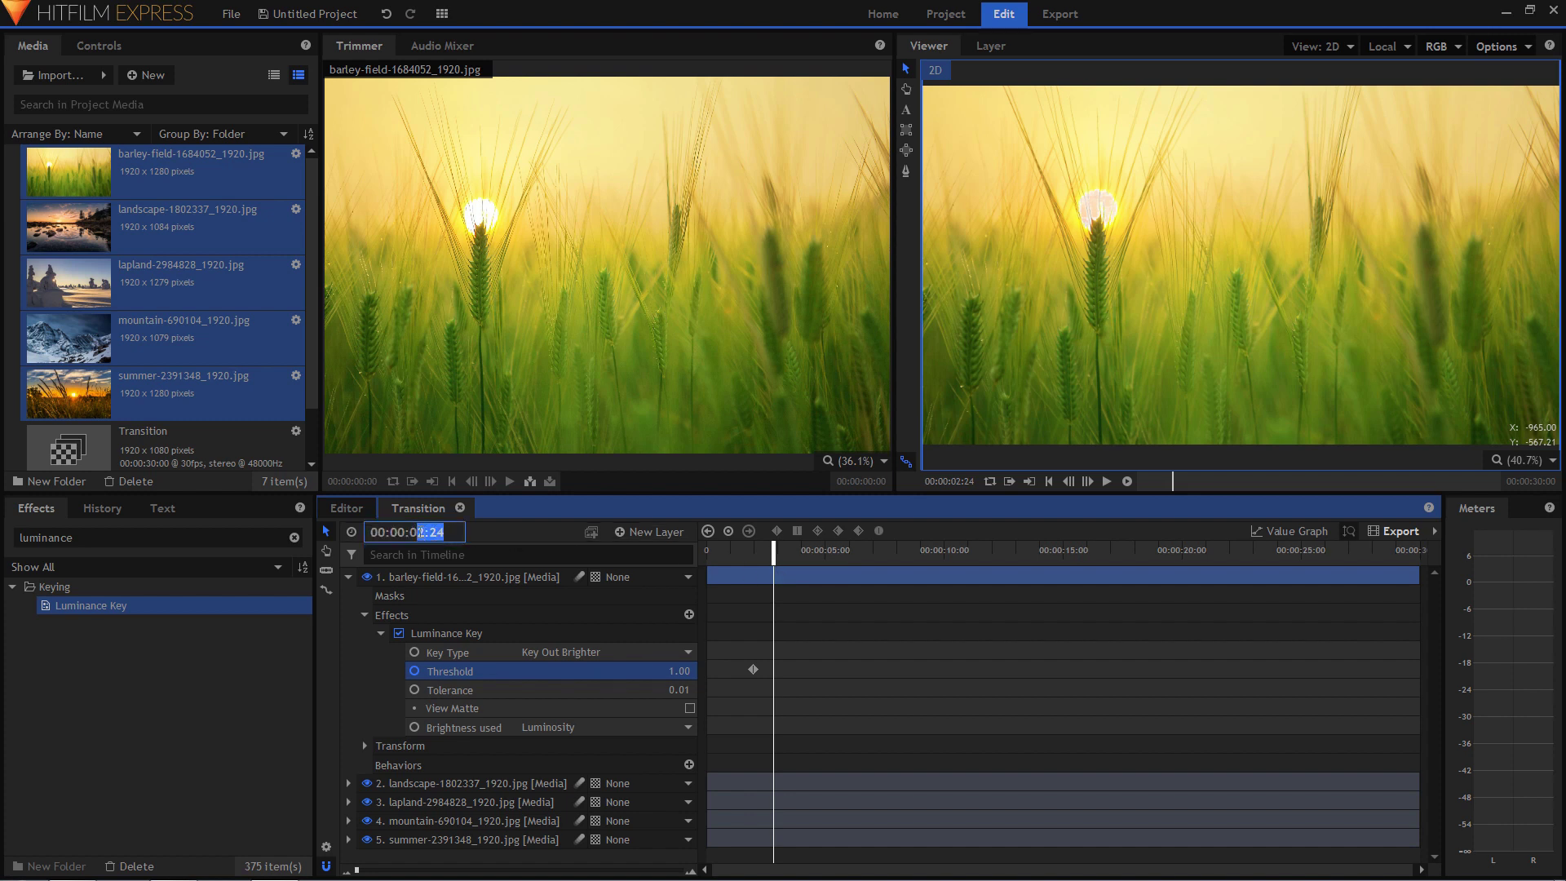
pyautogui.press('BackSpace')
pyautogui.write('3:00')
pyautogui.press('Return')
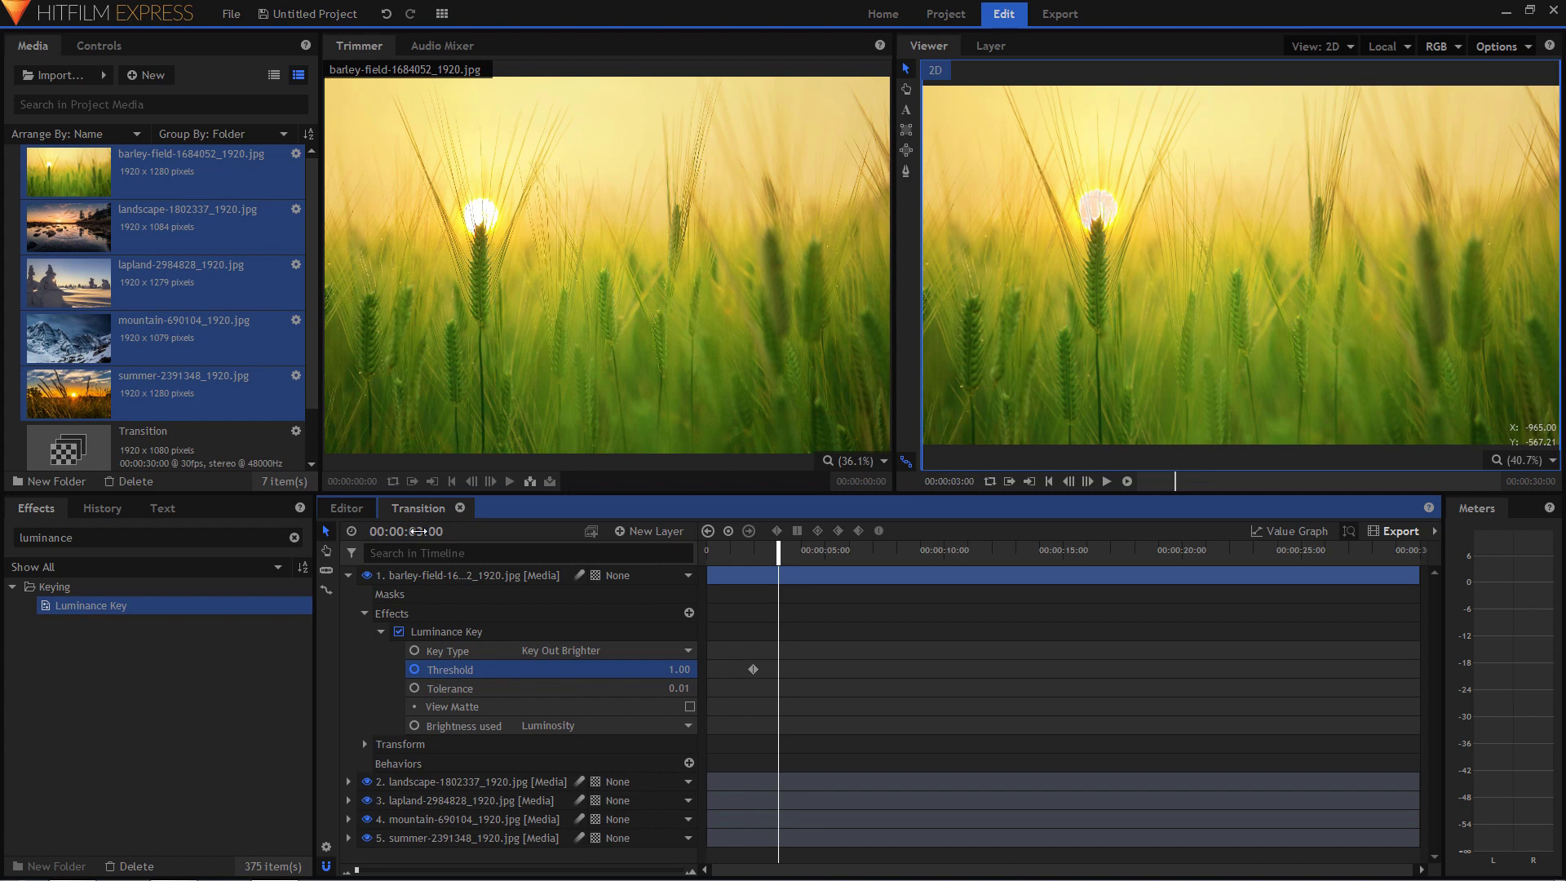
pyautogui.click(677, 668)
pyautogui.write('0')
pyautogui.press('Return')
# Play back the transition from the barley field to the landscape image twice, starting before the first keyframe.
pyautogui.click(735, 553)
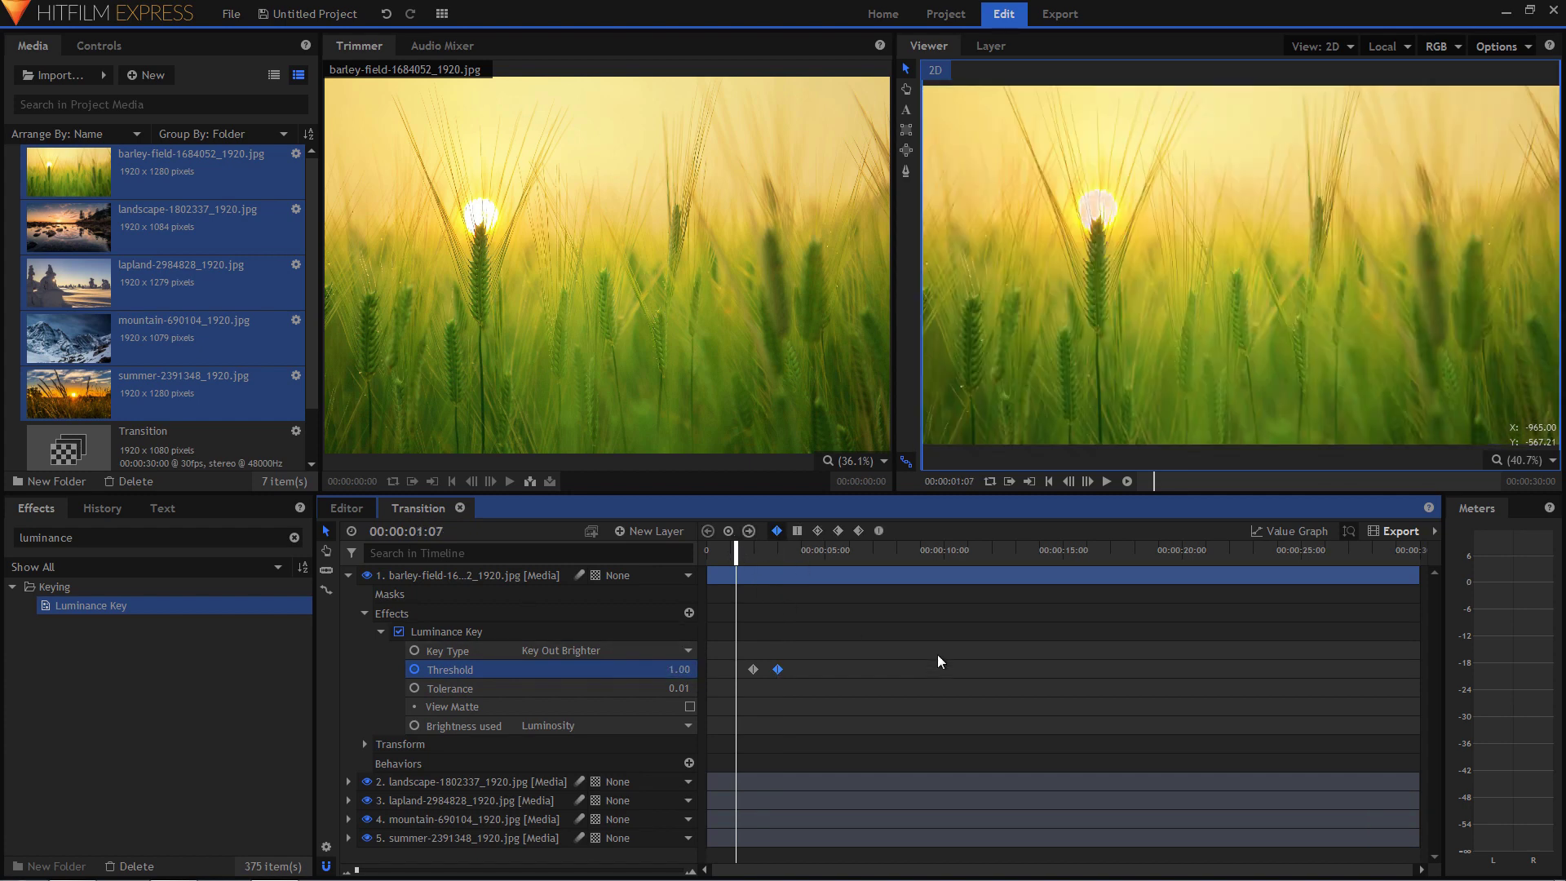
pyautogui.press('space')
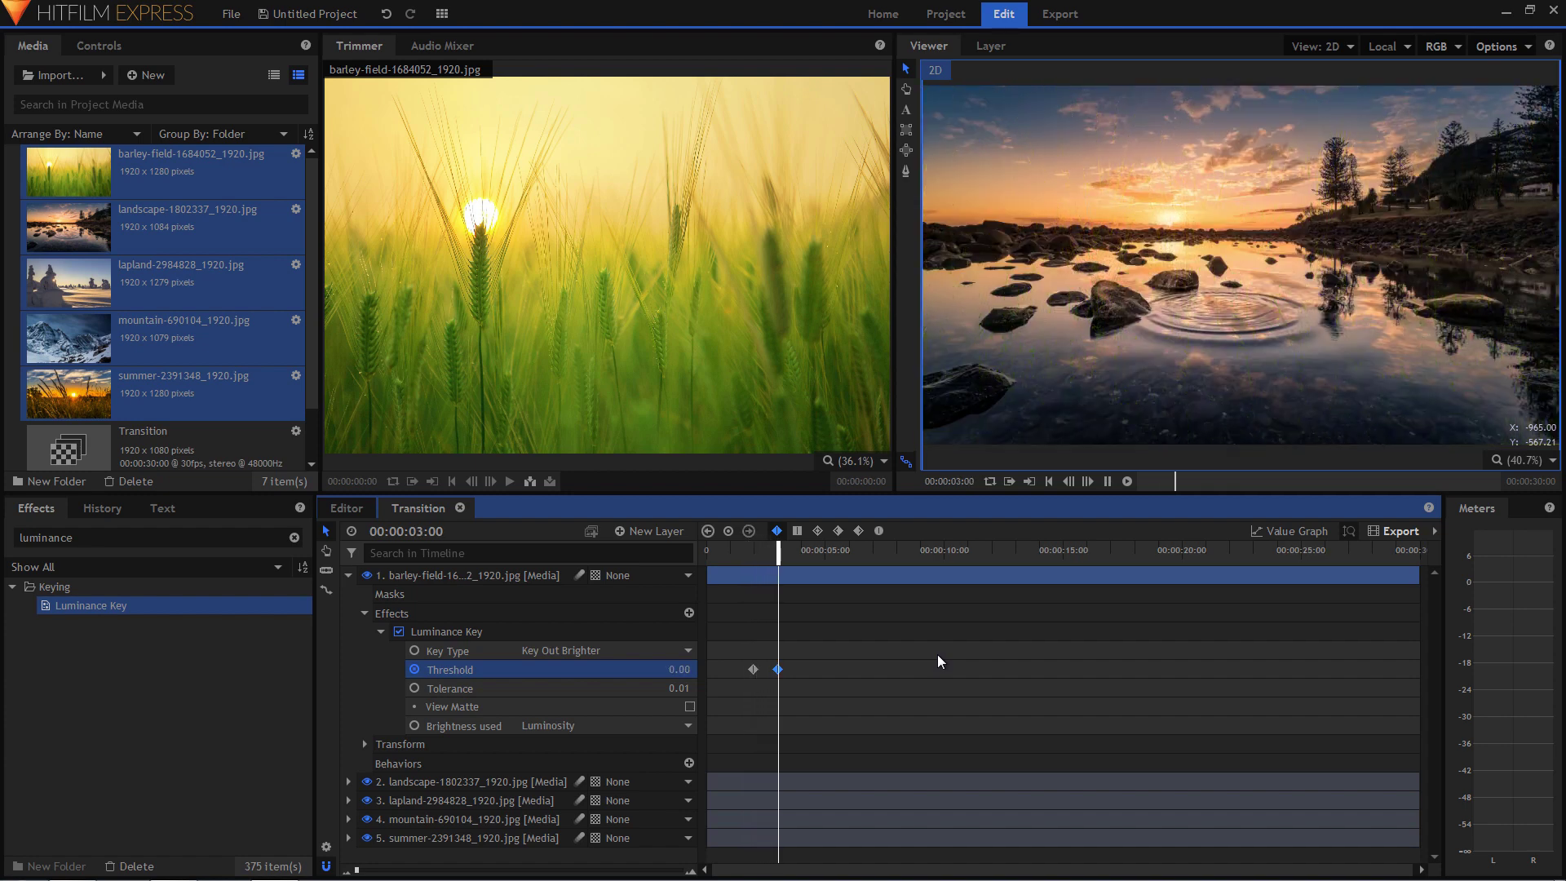
pyautogui.press('space')
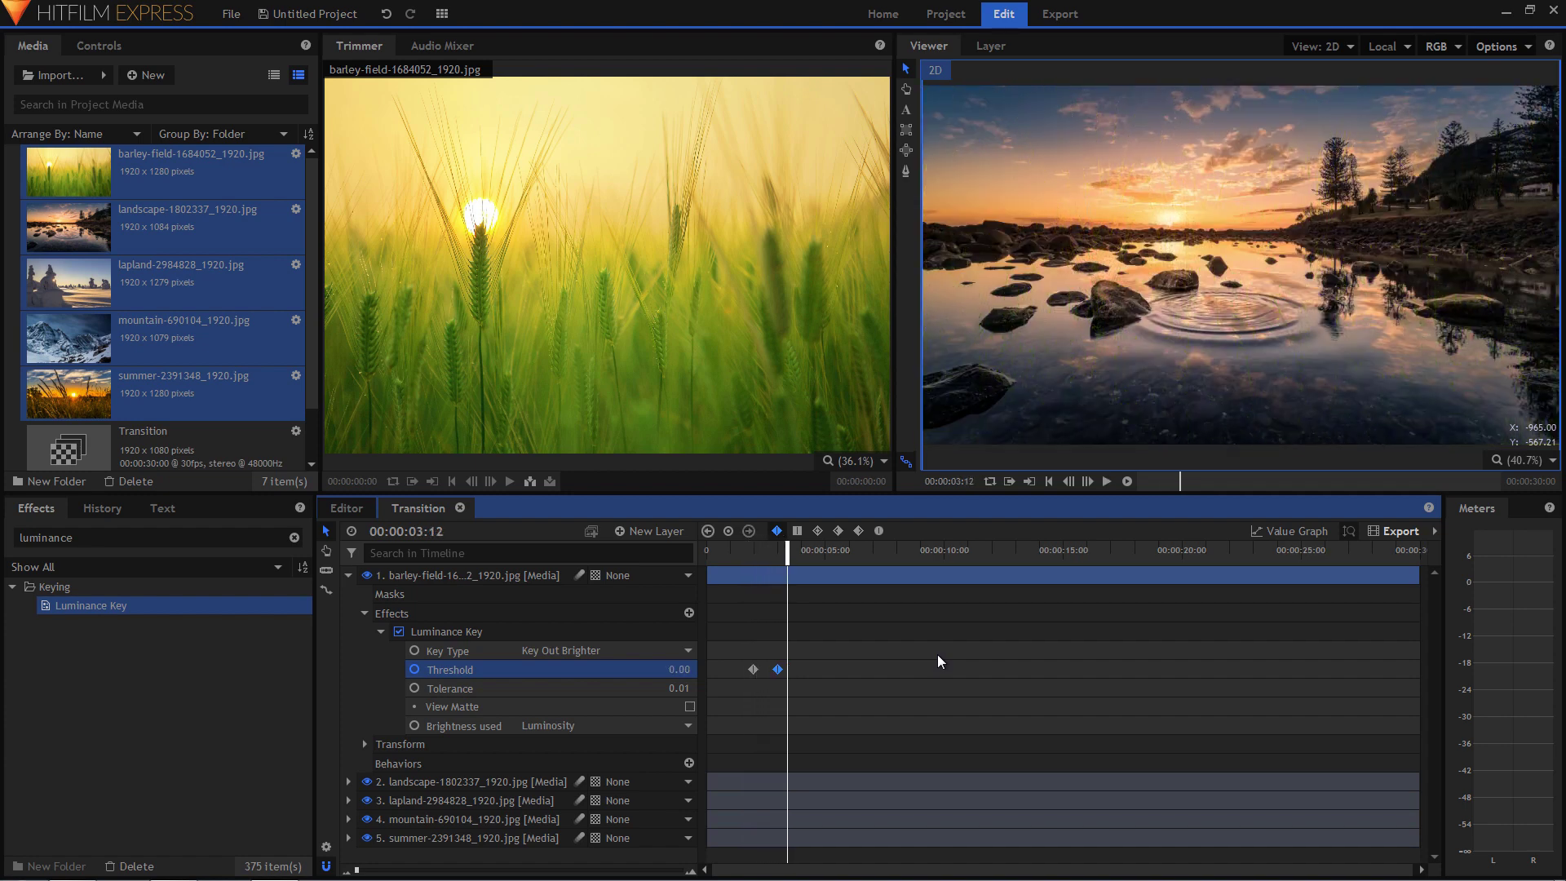
pyautogui.click(741, 551)
pyautogui.press('space')
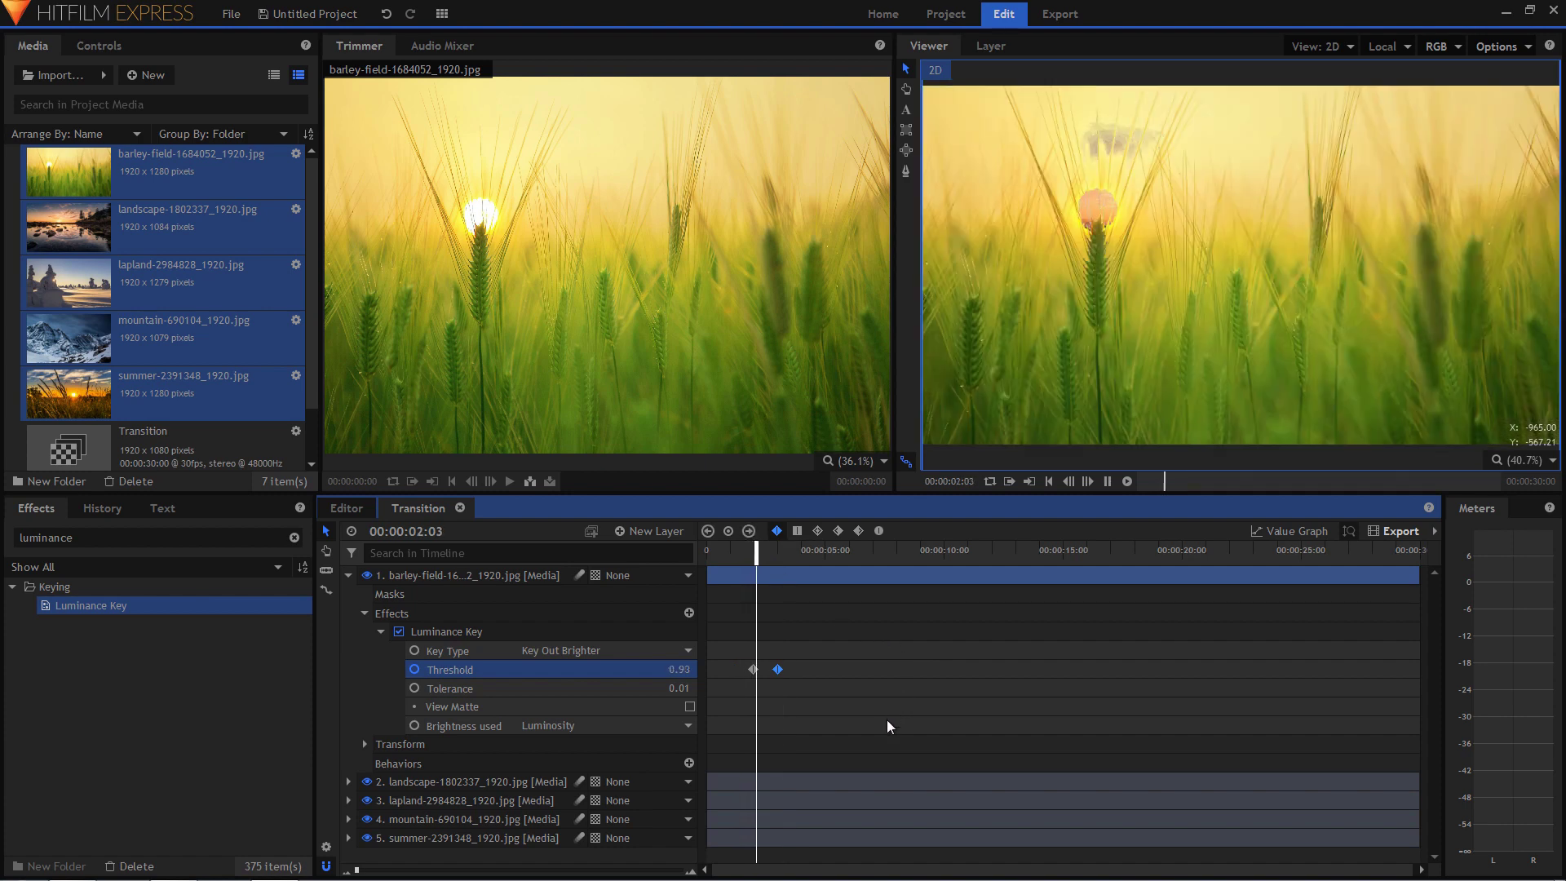
pyautogui.press('space')
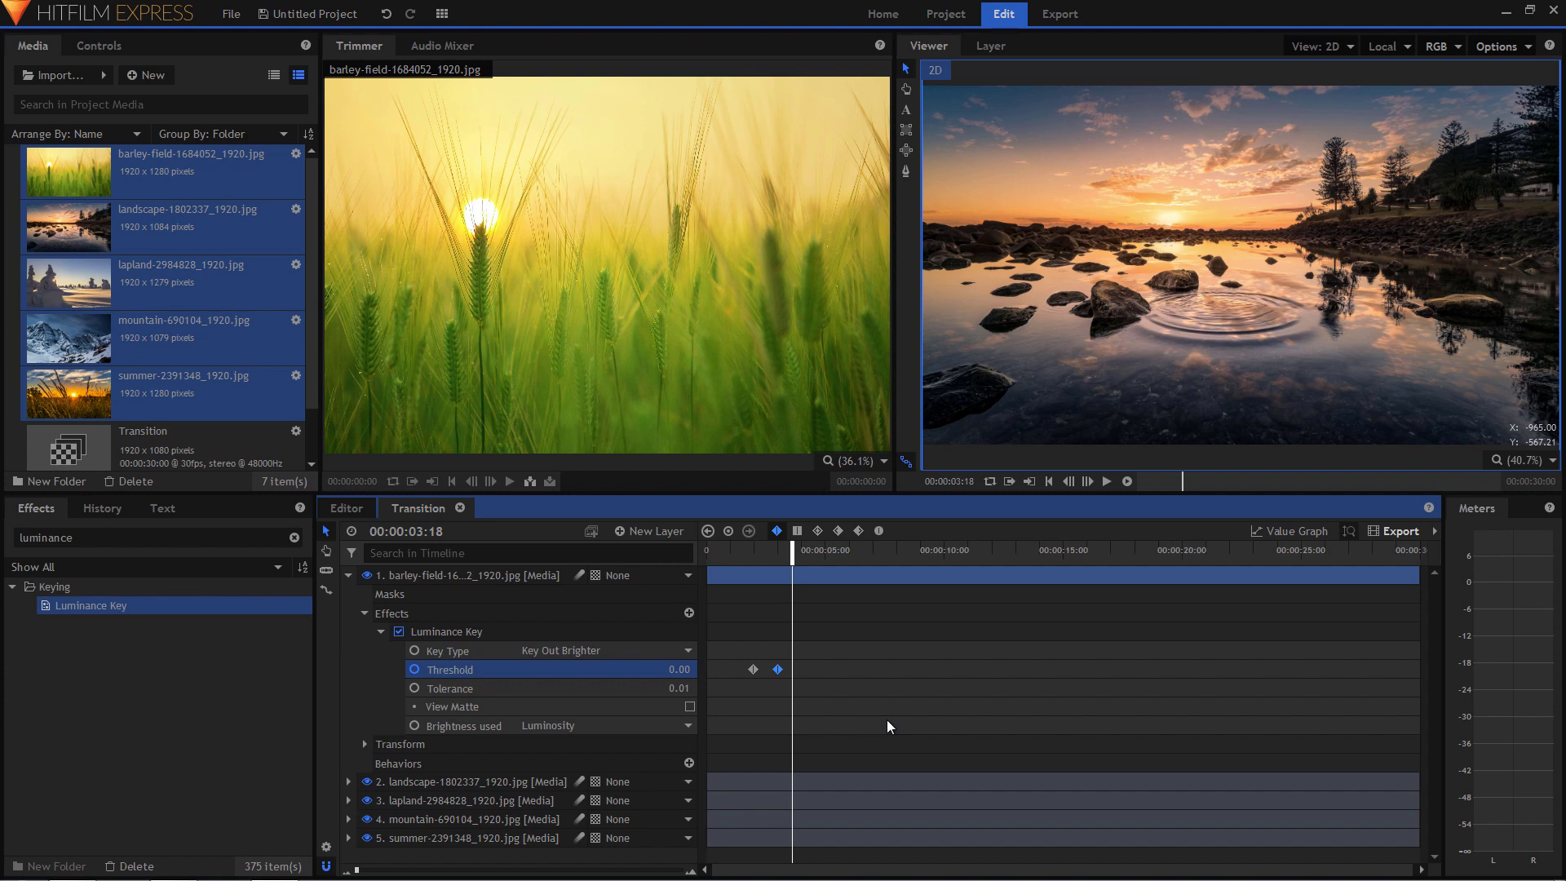
# Copy the barley field layer's Luminance Key effect, including its keyframes, to the landscape, lapland, mountain and summer layers.
pyautogui.click(436, 631)
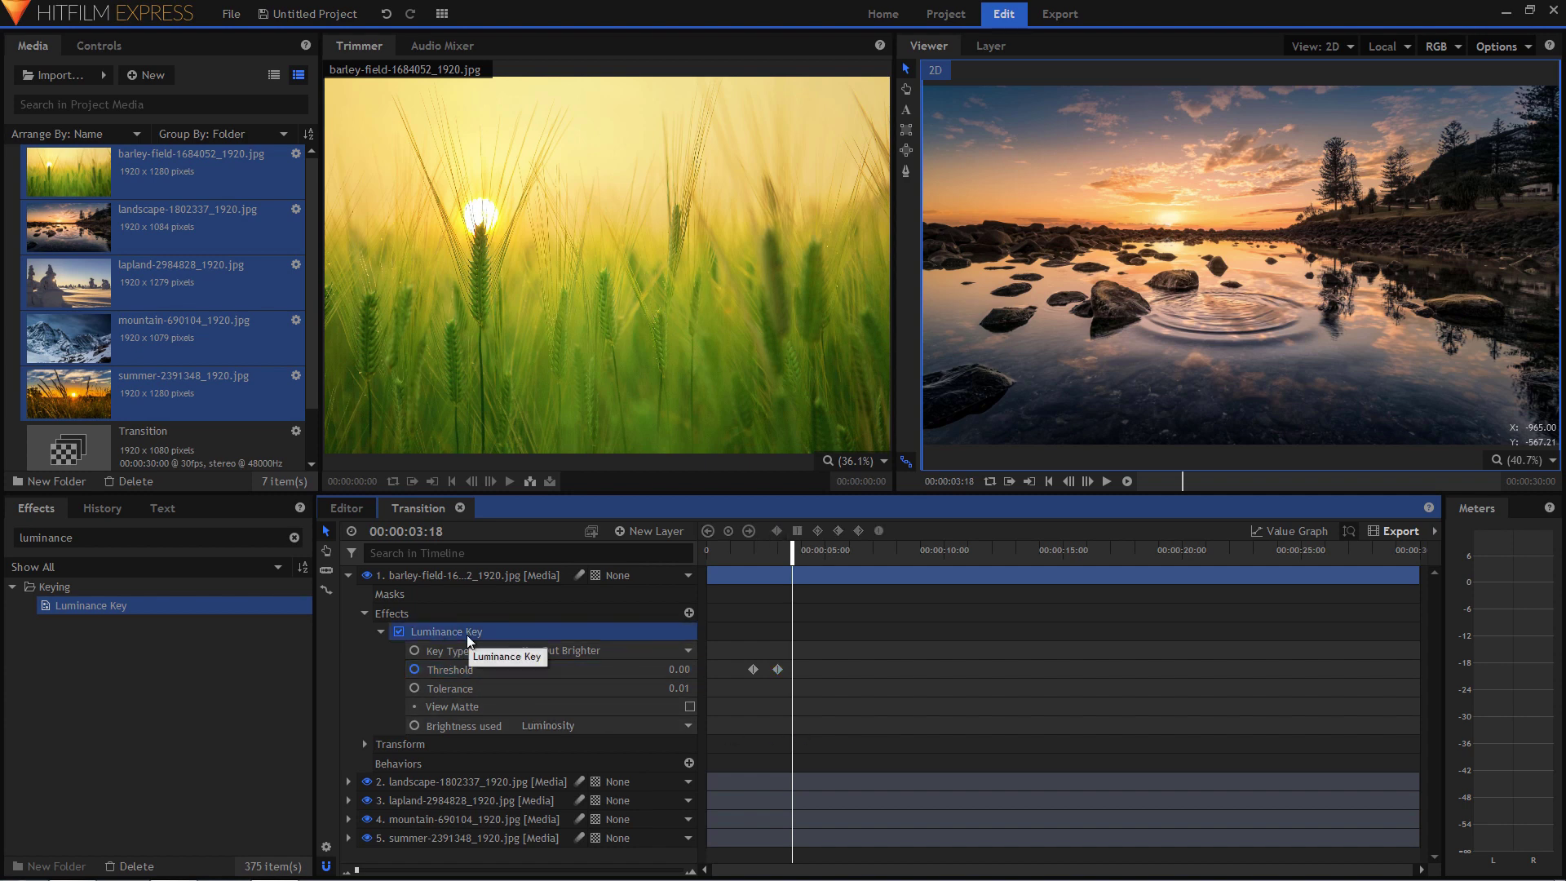
pyautogui.click(403, 781)
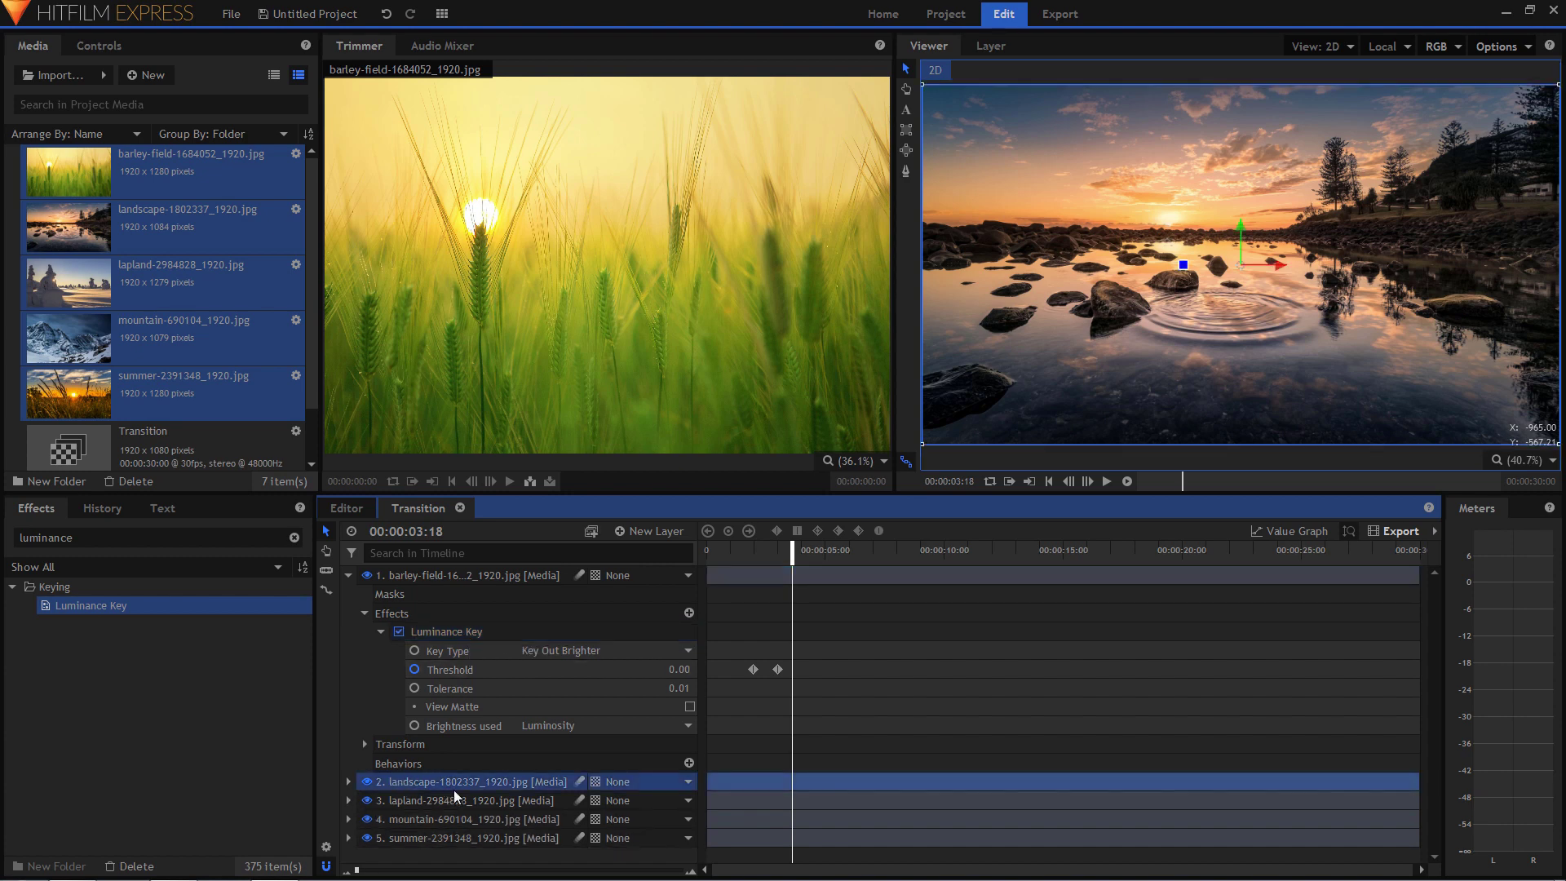
pyautogui.hotkey('ctrl', 'v')
pyautogui.scroll(-2, 453, 808)
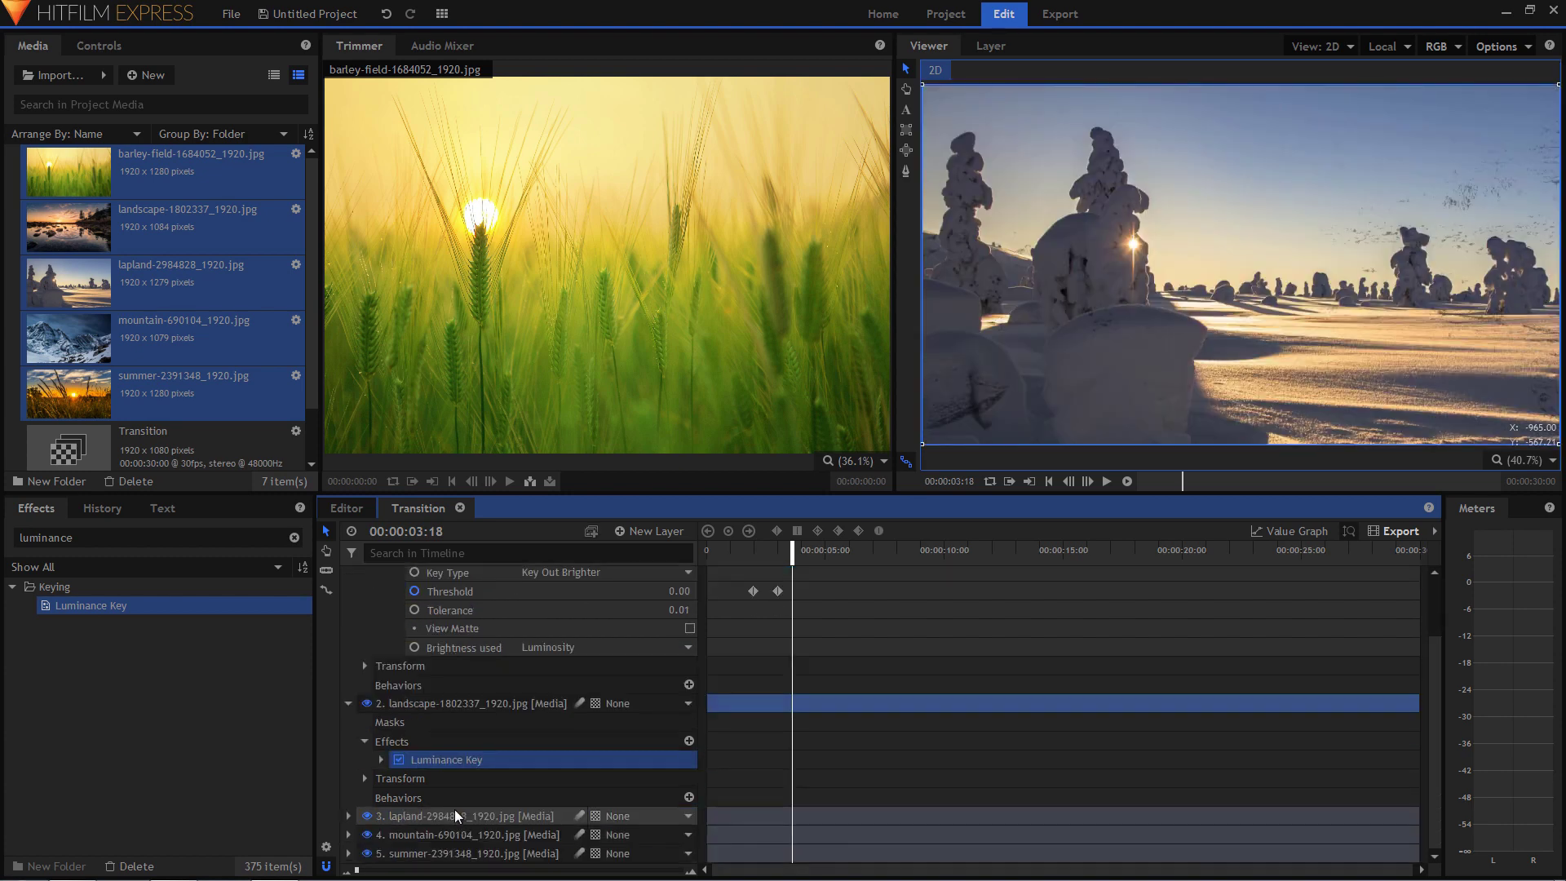
pyautogui.click(457, 812)
pyautogui.hotkey('ctrl', 'v')
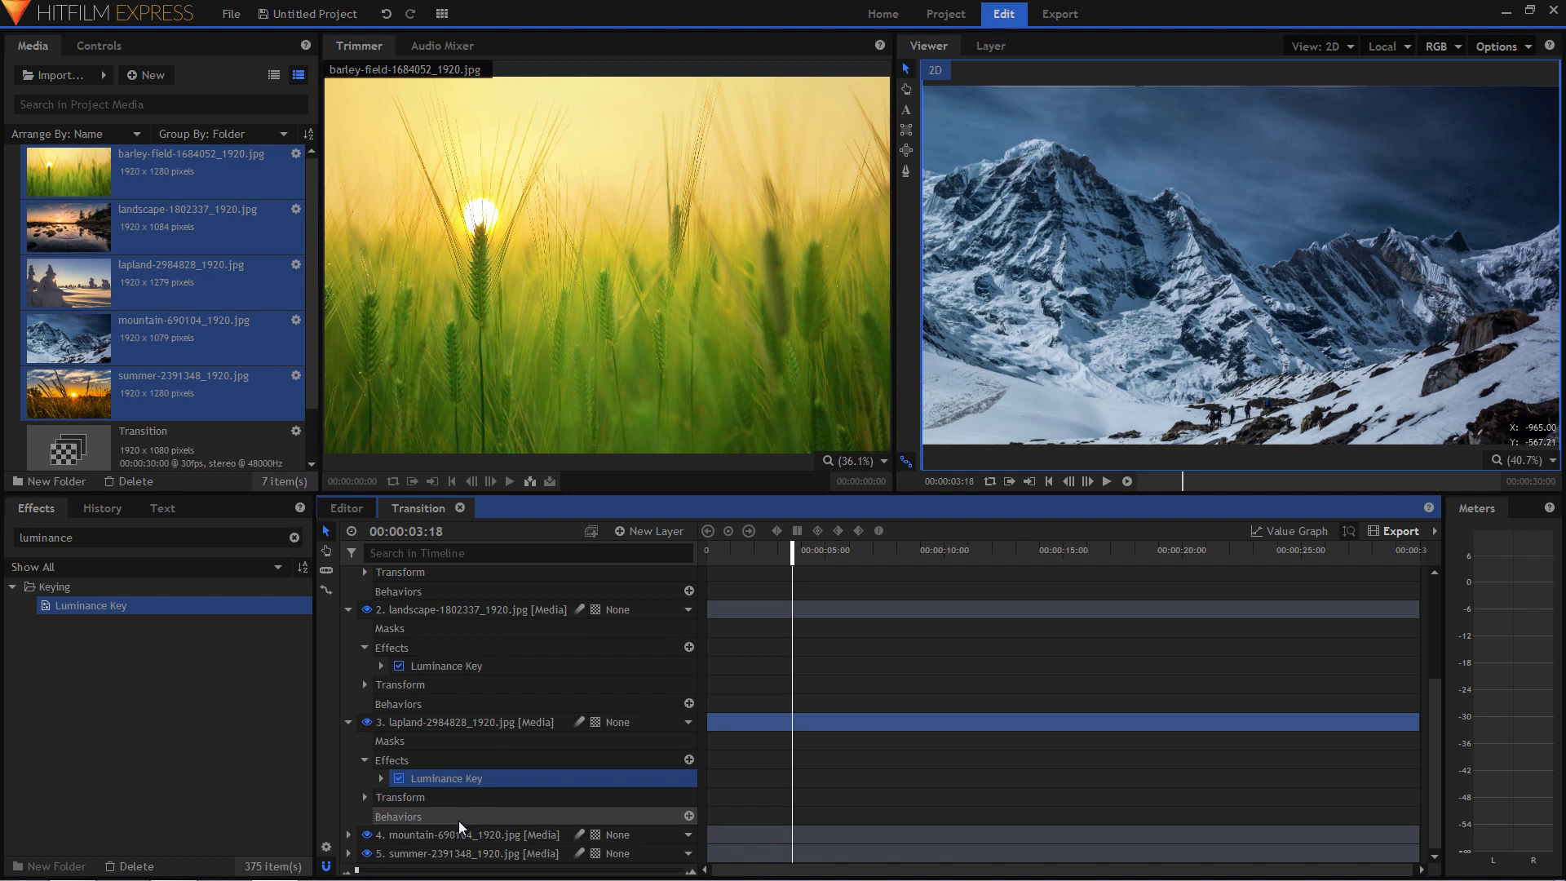
pyautogui.click(457, 827)
pyautogui.hotkey('ctrl', 'v')
pyautogui.scroll(-2, 463, 815)
pyautogui.click(457, 853)
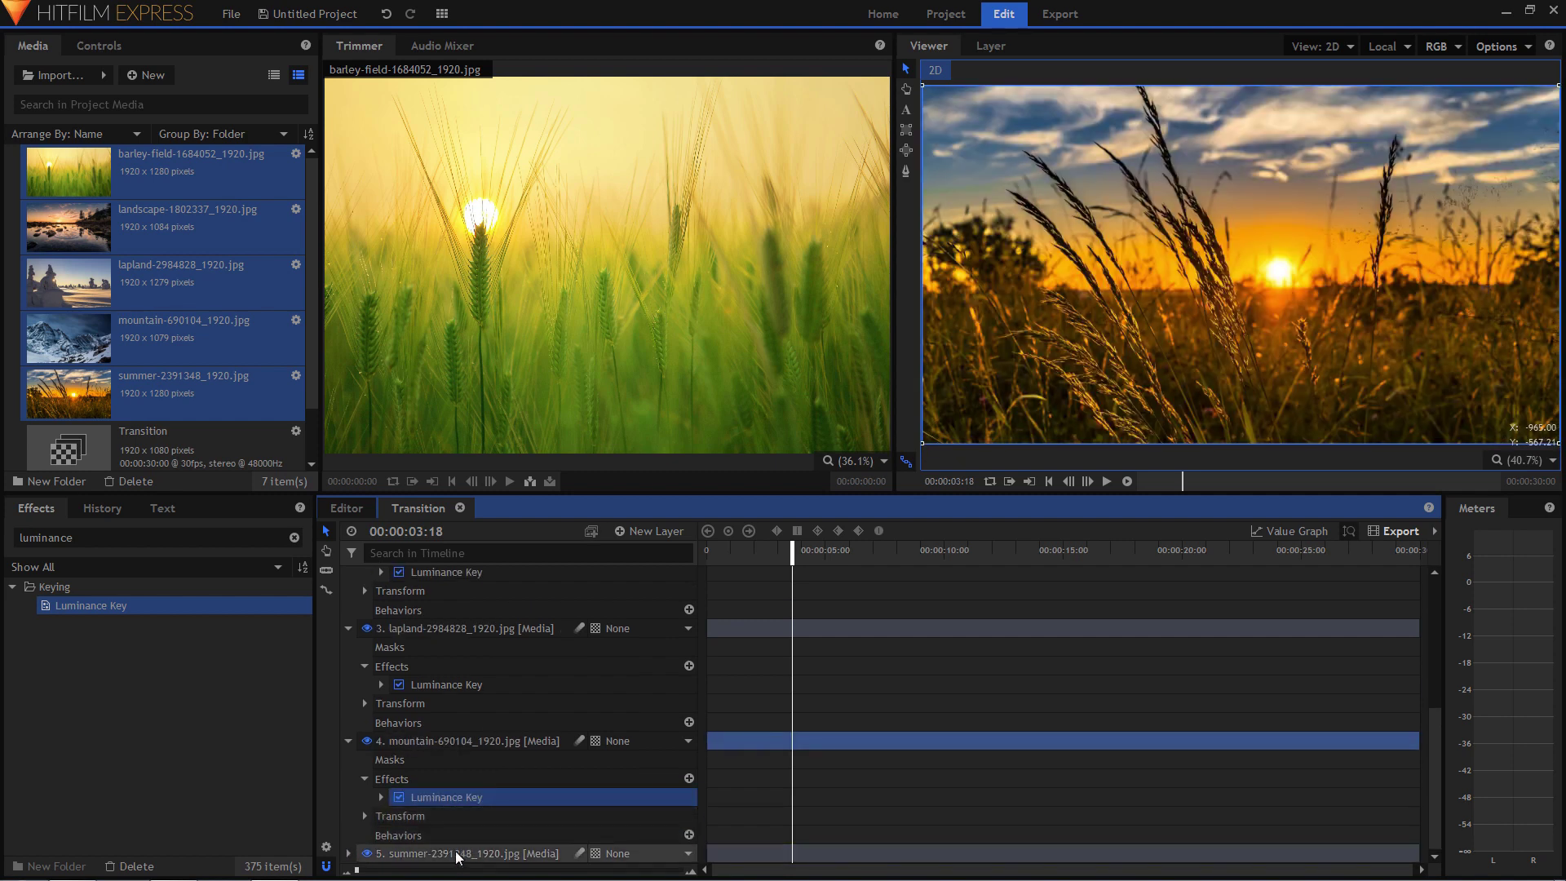
pyautogui.hotkey('ctrl', 'v')
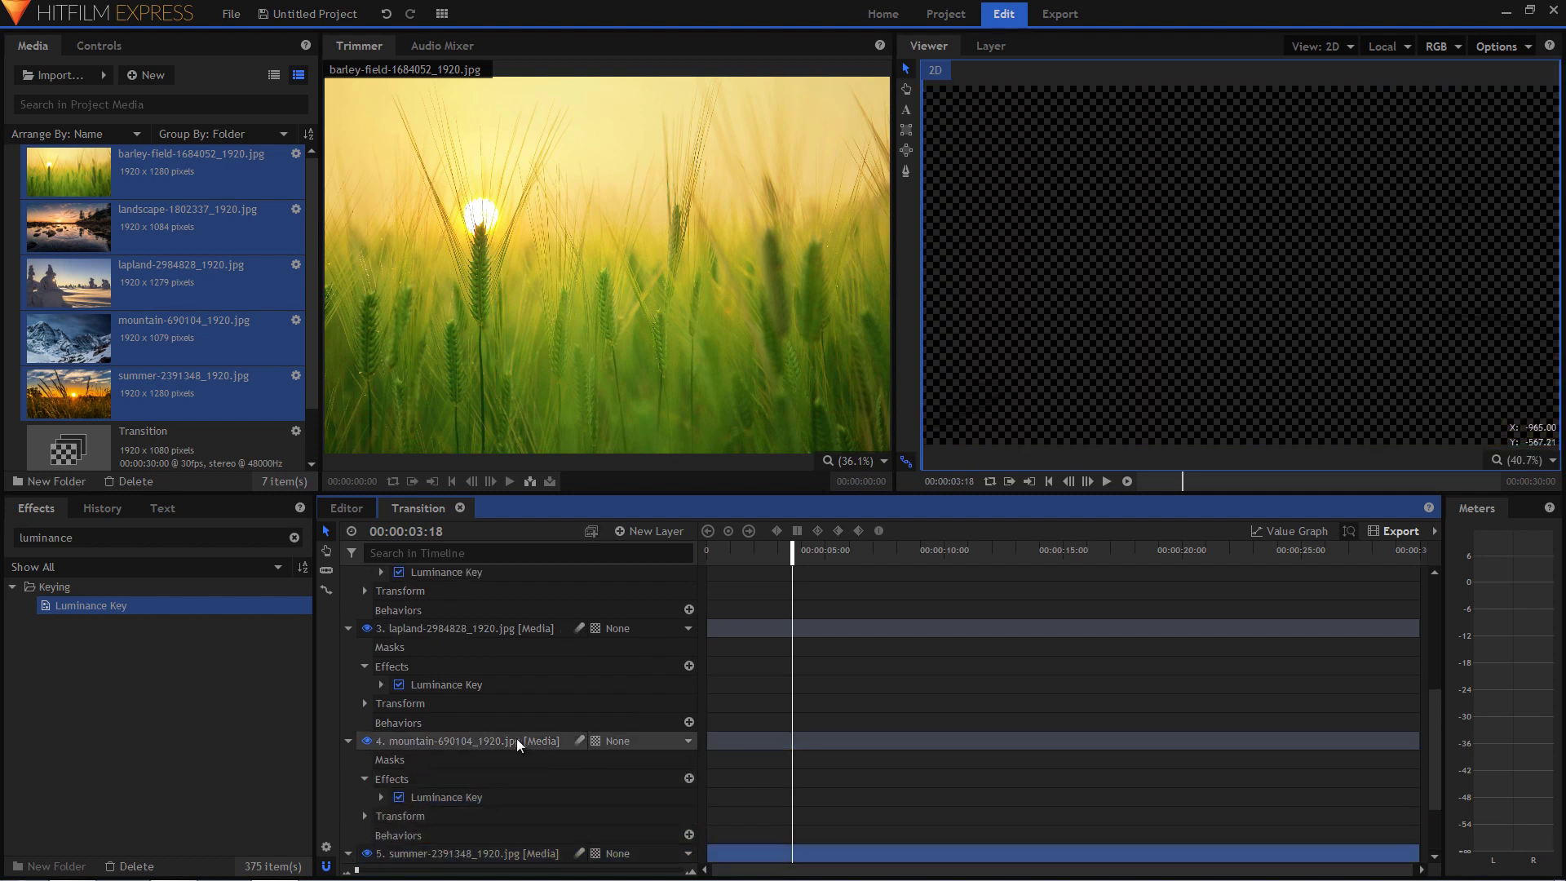
# Shift both Threshold keyframes of the landscape layer's Luminance Key so that the first one sits at 00:00:05:00.
pyautogui.scroll(5, 516, 738)
pyautogui.click(751, 552)
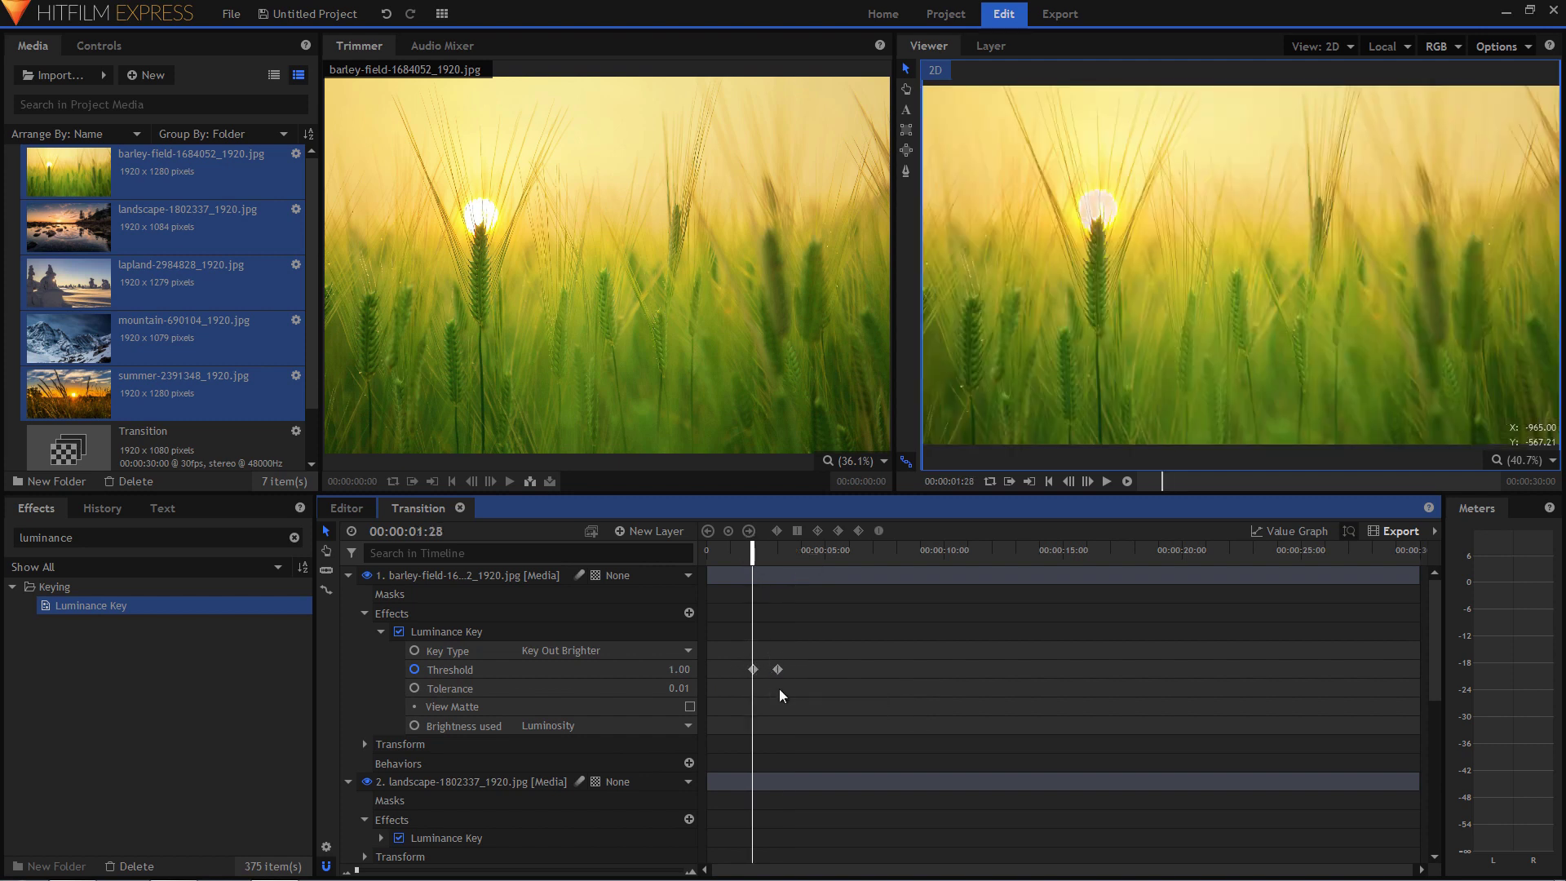
pyautogui.scroll(-3, 742, 747)
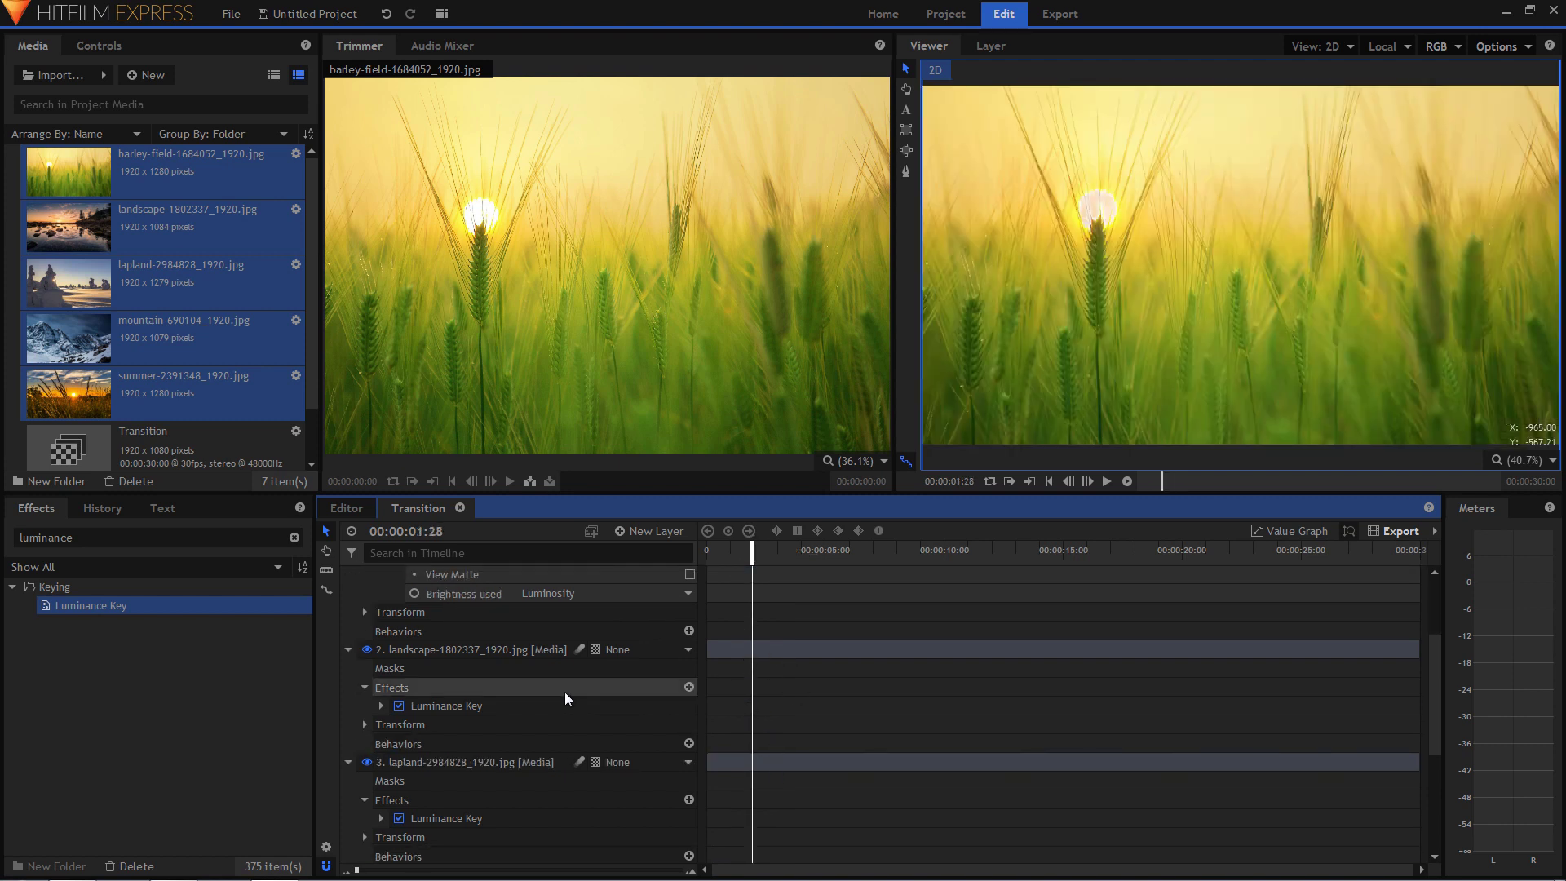
pyautogui.click(382, 705)
pyautogui.scroll(3, 831, 719)
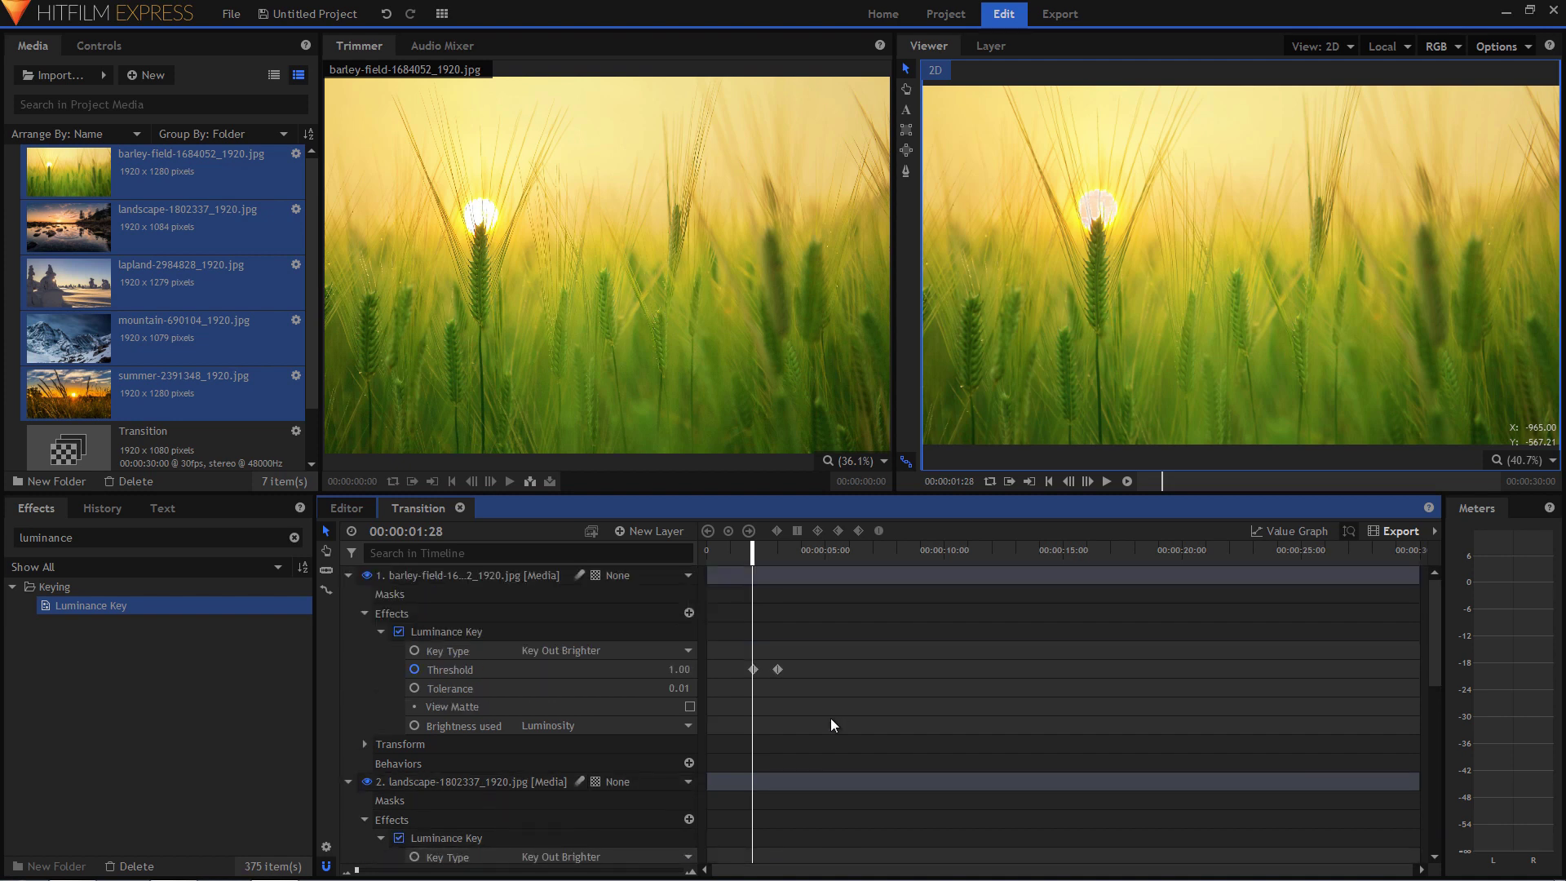
pyautogui.scroll(-2, 830, 724)
pyautogui.moveTo(771, 566); pyautogui.dragTo(777, 566)
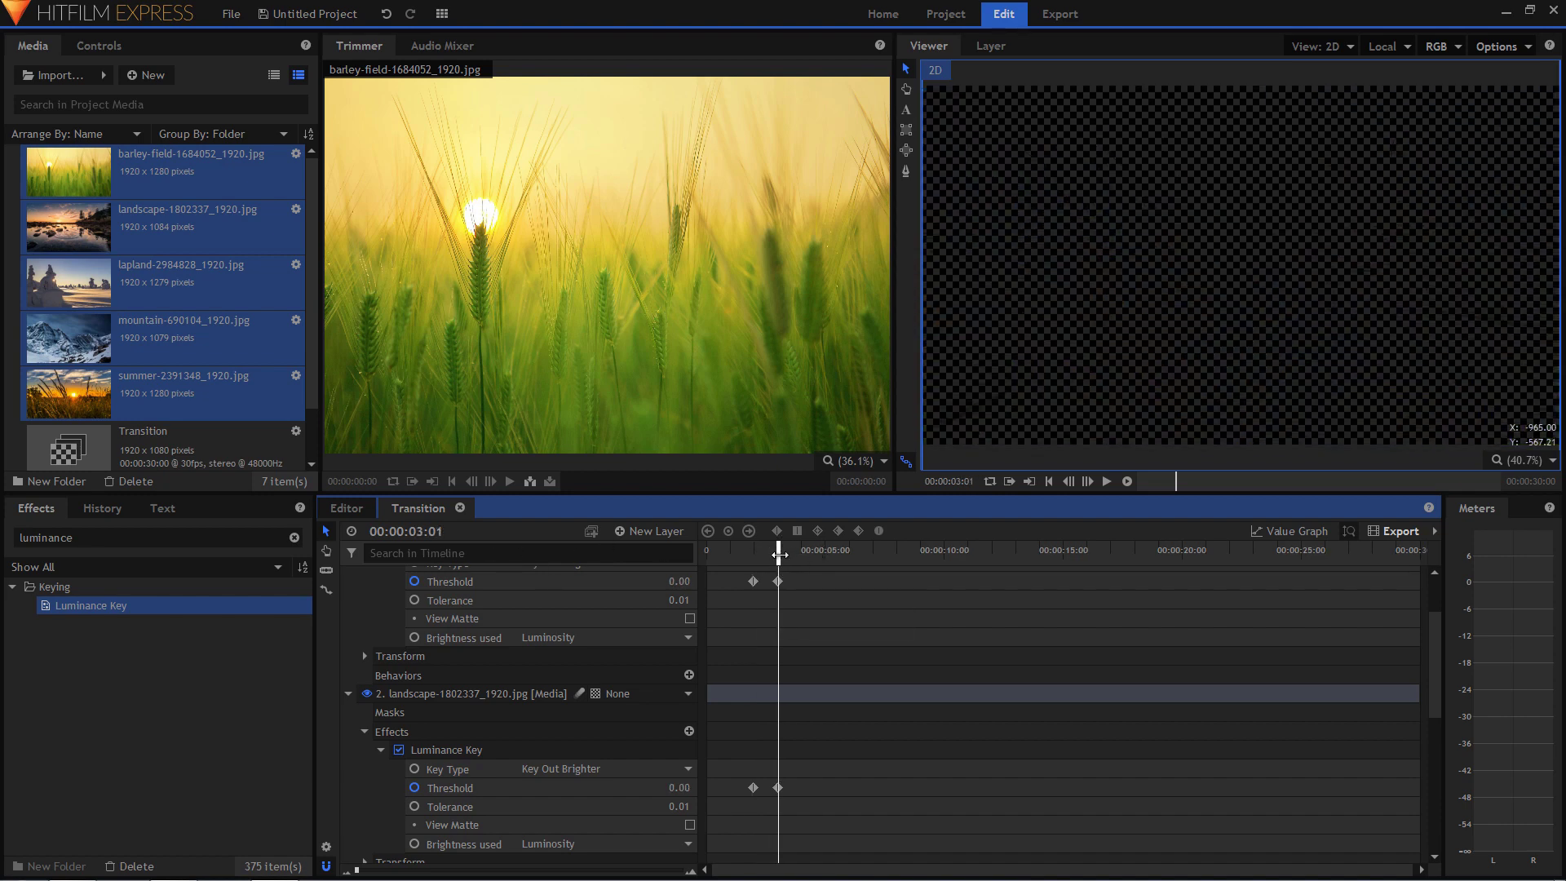
pyautogui.moveTo(778, 555); pyautogui.dragTo(825, 561)
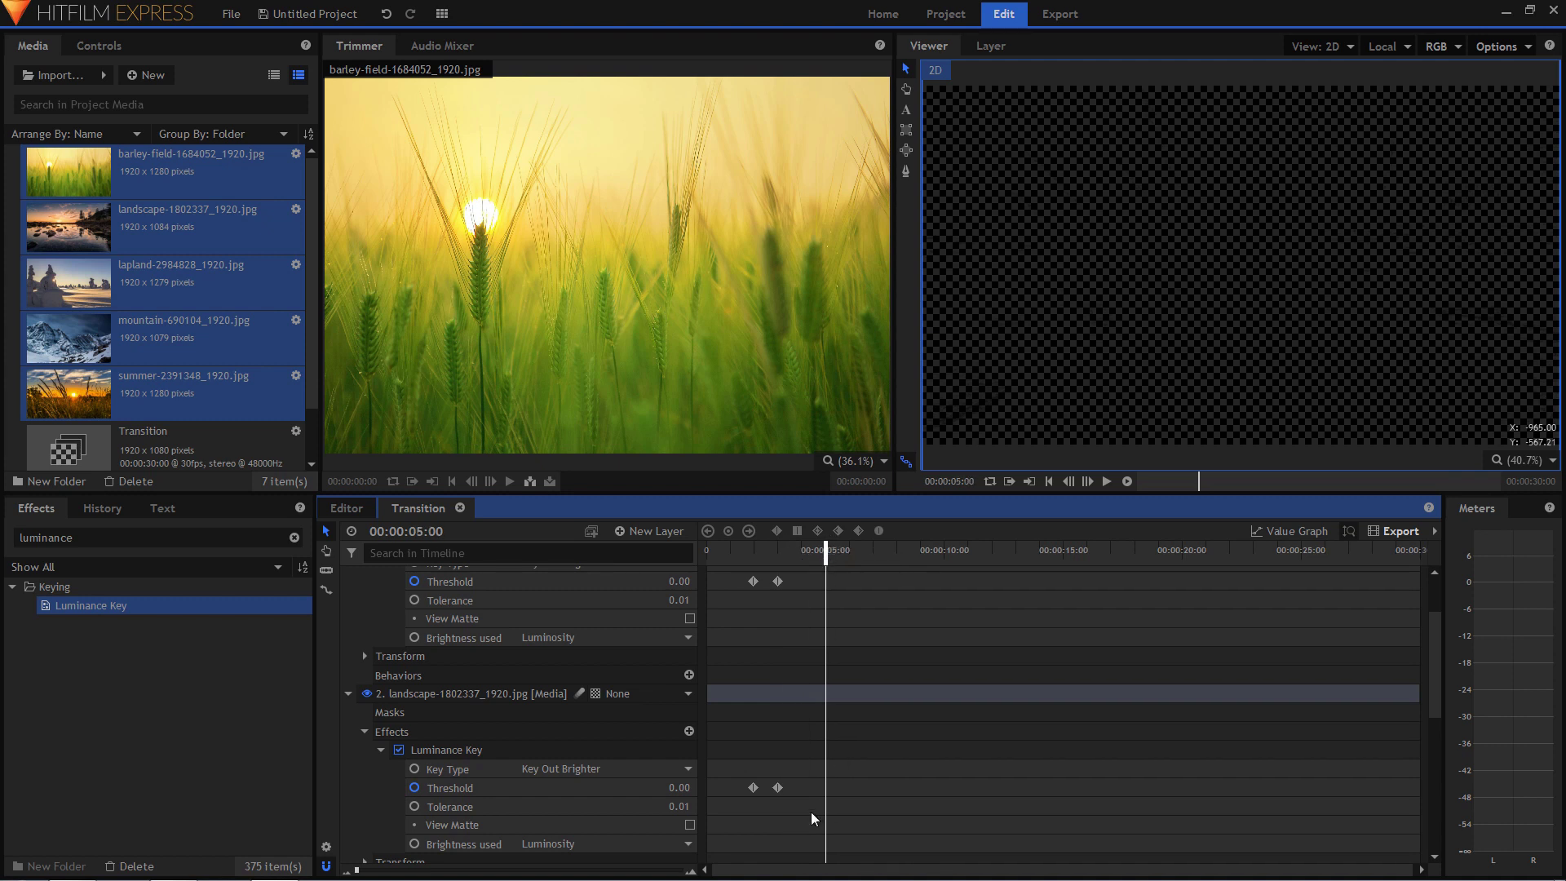
pyautogui.moveTo(752, 787); pyautogui.dragTo(828, 783)
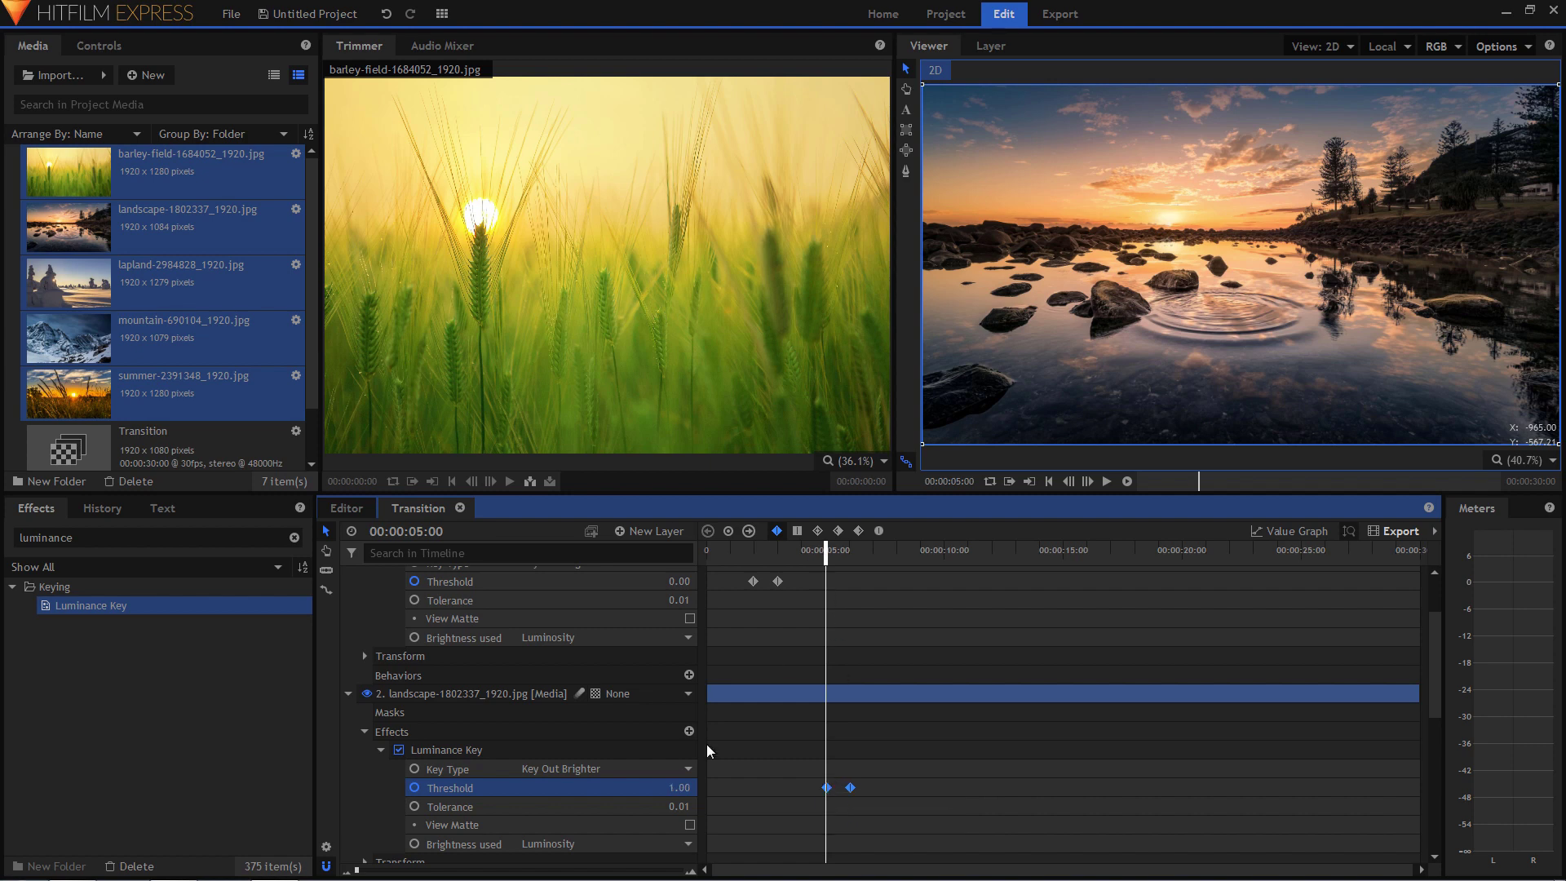
# Shift both Threshold keyframes of the lapland layer's Luminance Key so that the first one sits at 00:00:07:29.
pyautogui.scroll(-3, 620, 775)
pyautogui.scroll(-3, 600, 785)
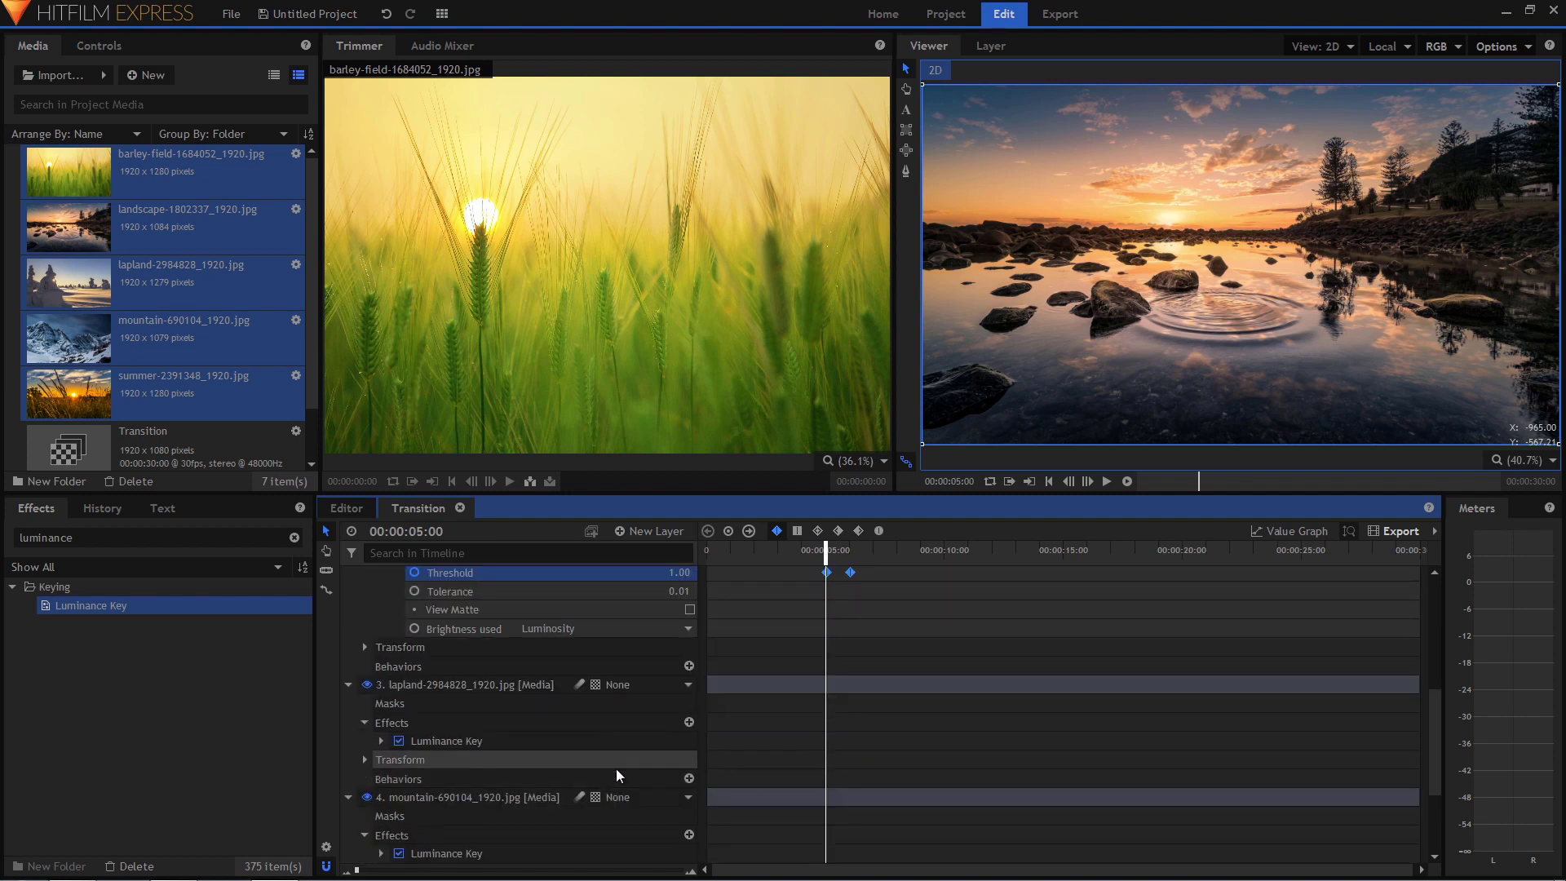
pyautogui.click(380, 739)
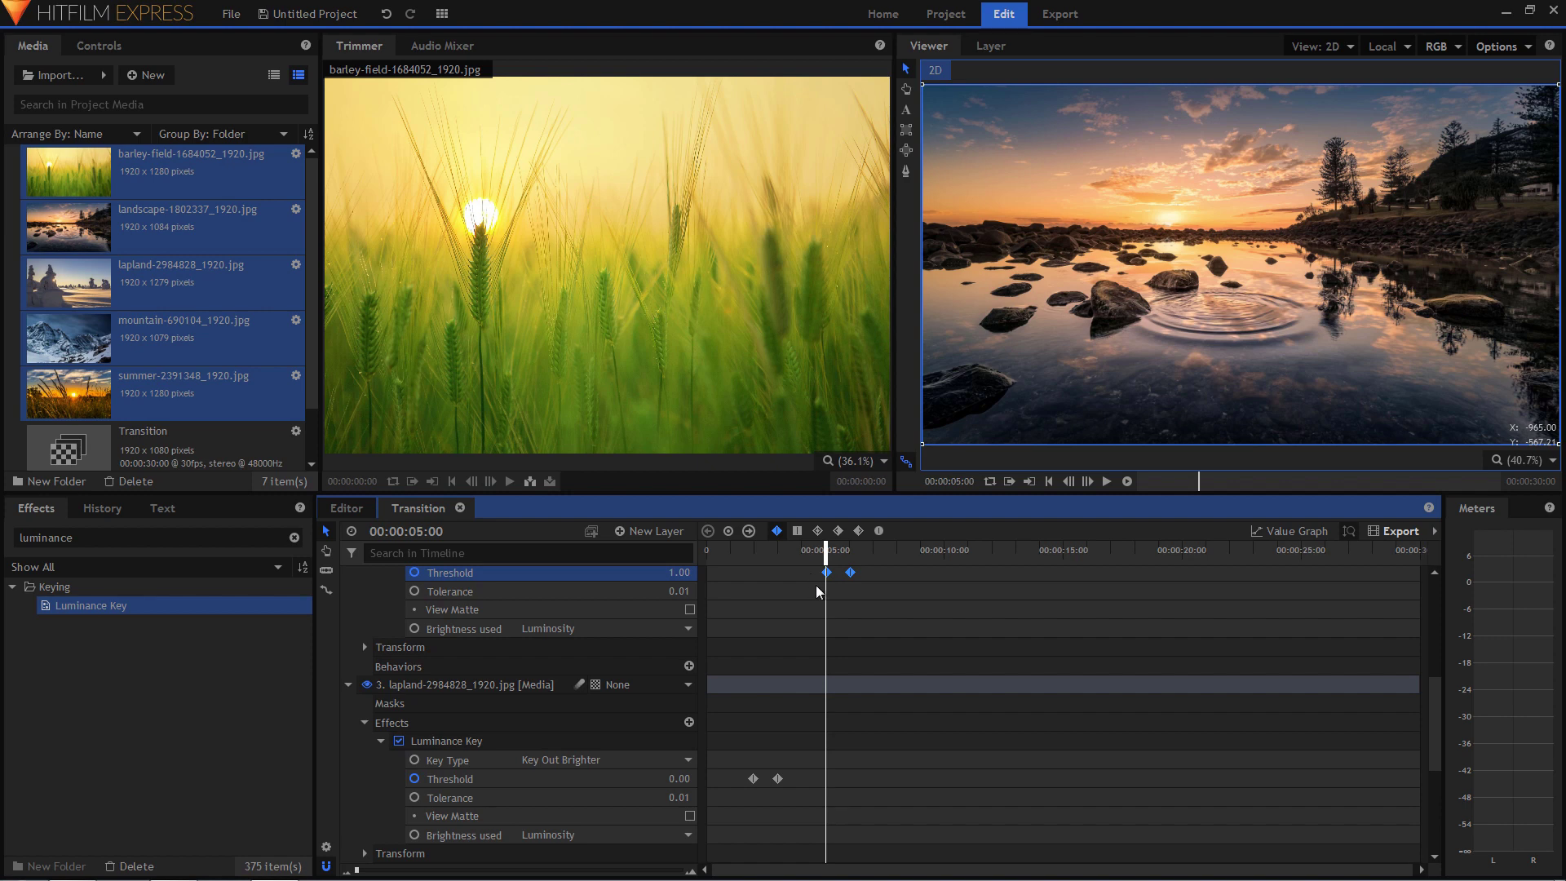
pyautogui.moveTo(822, 551); pyautogui.dragTo(892, 557)
pyautogui.moveTo(748, 729); pyautogui.dragTo(894, 779)
# Shift both Threshold keyframes of the mountain layer's Luminance Key so that the first one sits at about 11 seconds.
pyautogui.scroll(-3, 746, 762)
pyautogui.scroll(-1, 376, 734)
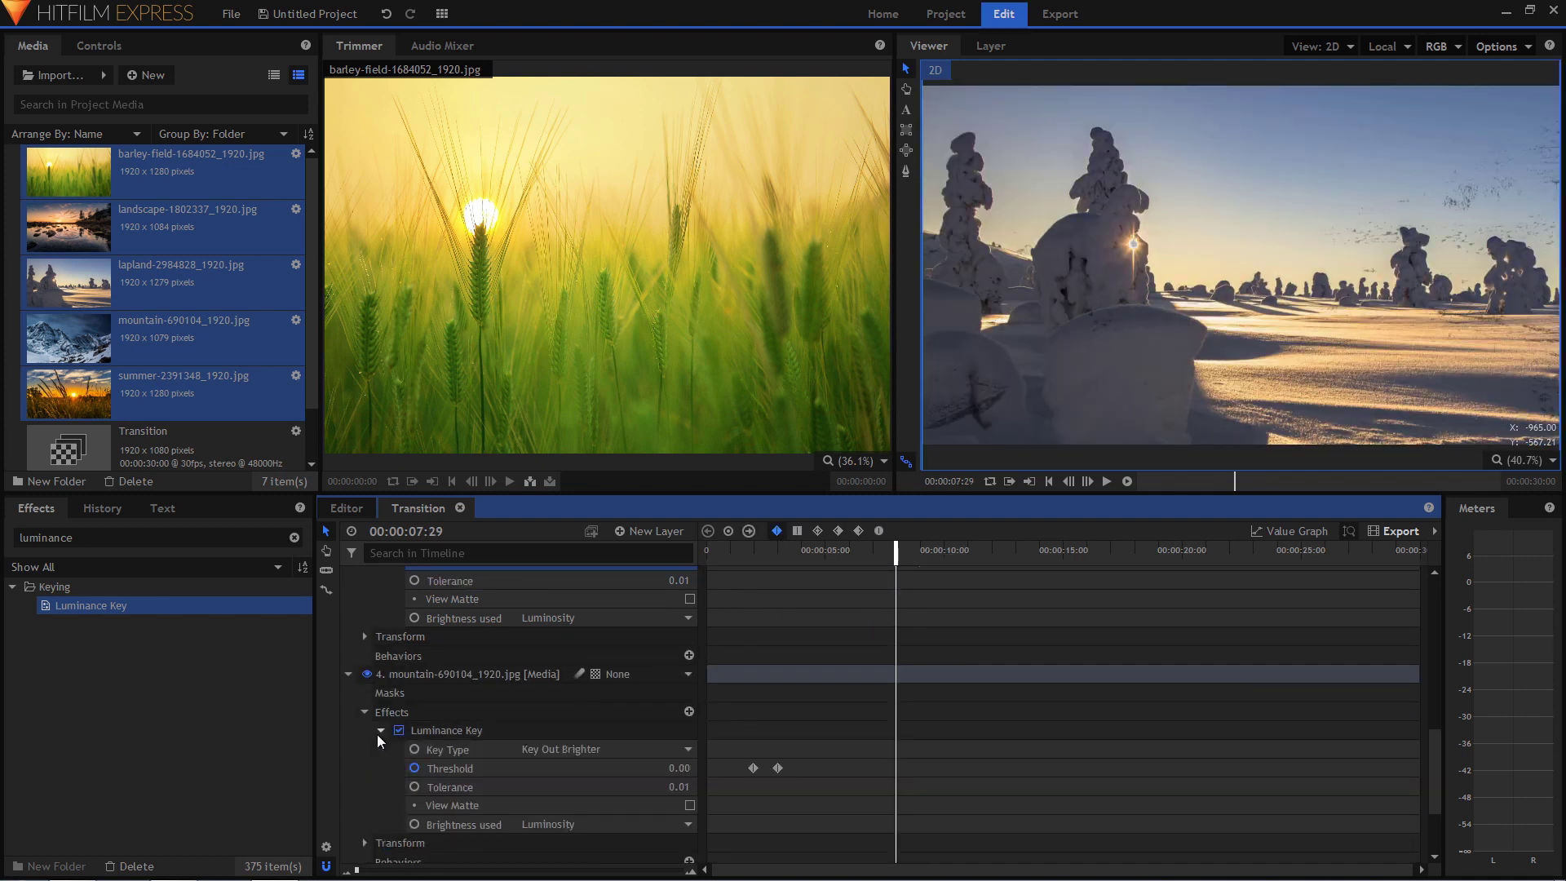
pyautogui.scroll(-3, 424, 766)
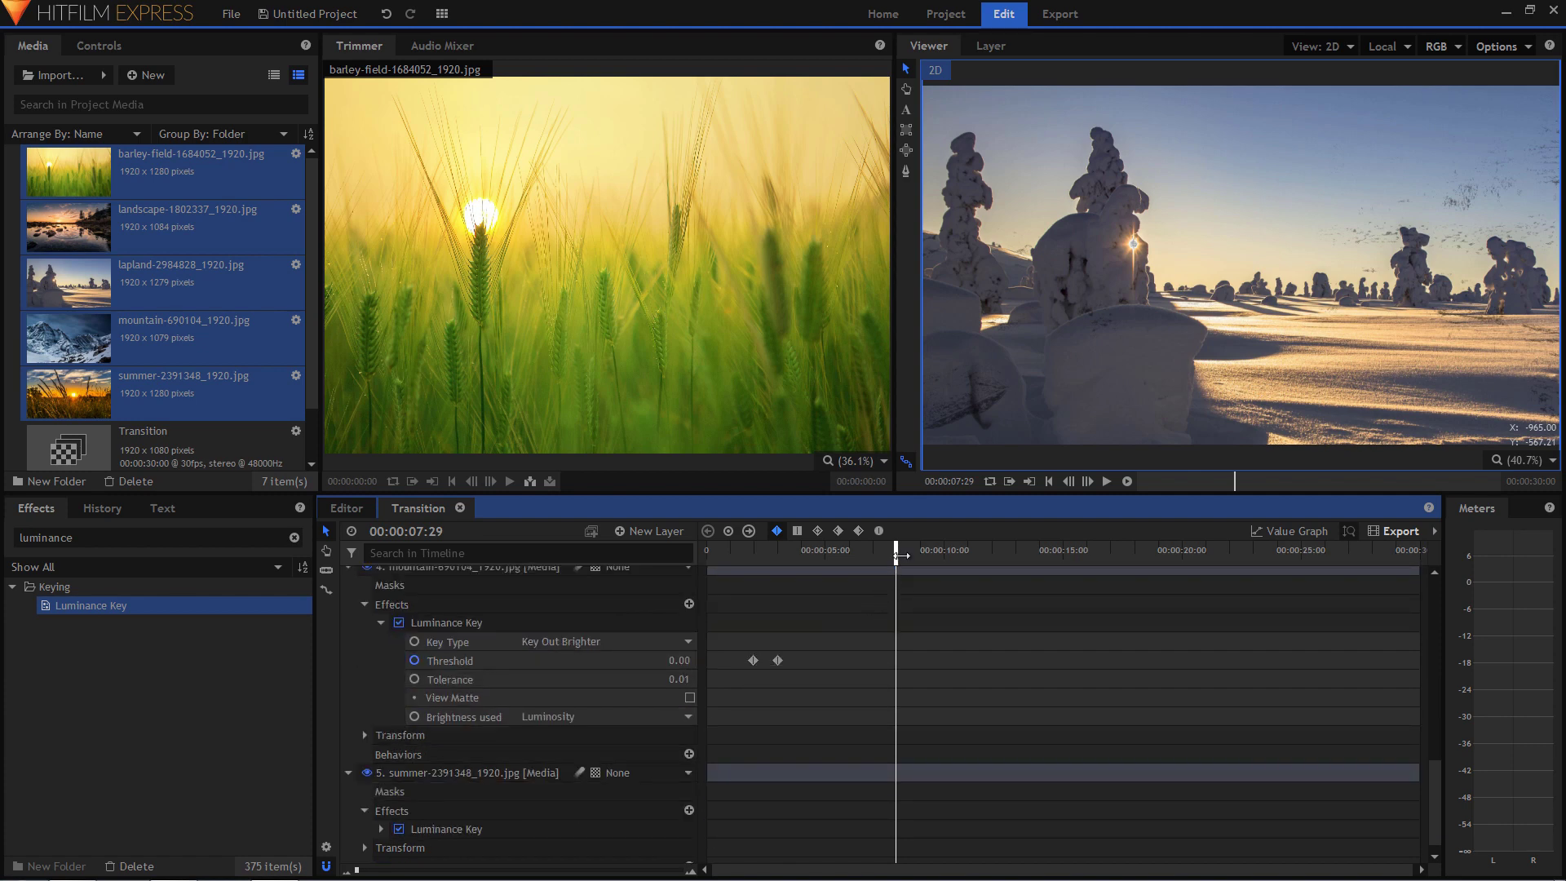
pyautogui.moveTo(900, 555); pyautogui.dragTo(968, 557)
pyautogui.scroll(3, 965, 644)
pyautogui.scroll(-3, 915, 643)
pyautogui.scroll(3, 838, 668)
pyautogui.moveTo(838, 734); pyautogui.dragTo(753, 781)
pyautogui.moveTo(753, 781); pyautogui.dragTo(969, 788)
pyautogui.scroll(-3, 853, 718)
# Delete the Threshold keyframes and the Luminance Key effect from the summer layer.
pyautogui.moveTo(974, 553); pyautogui.dragTo(1041, 559)
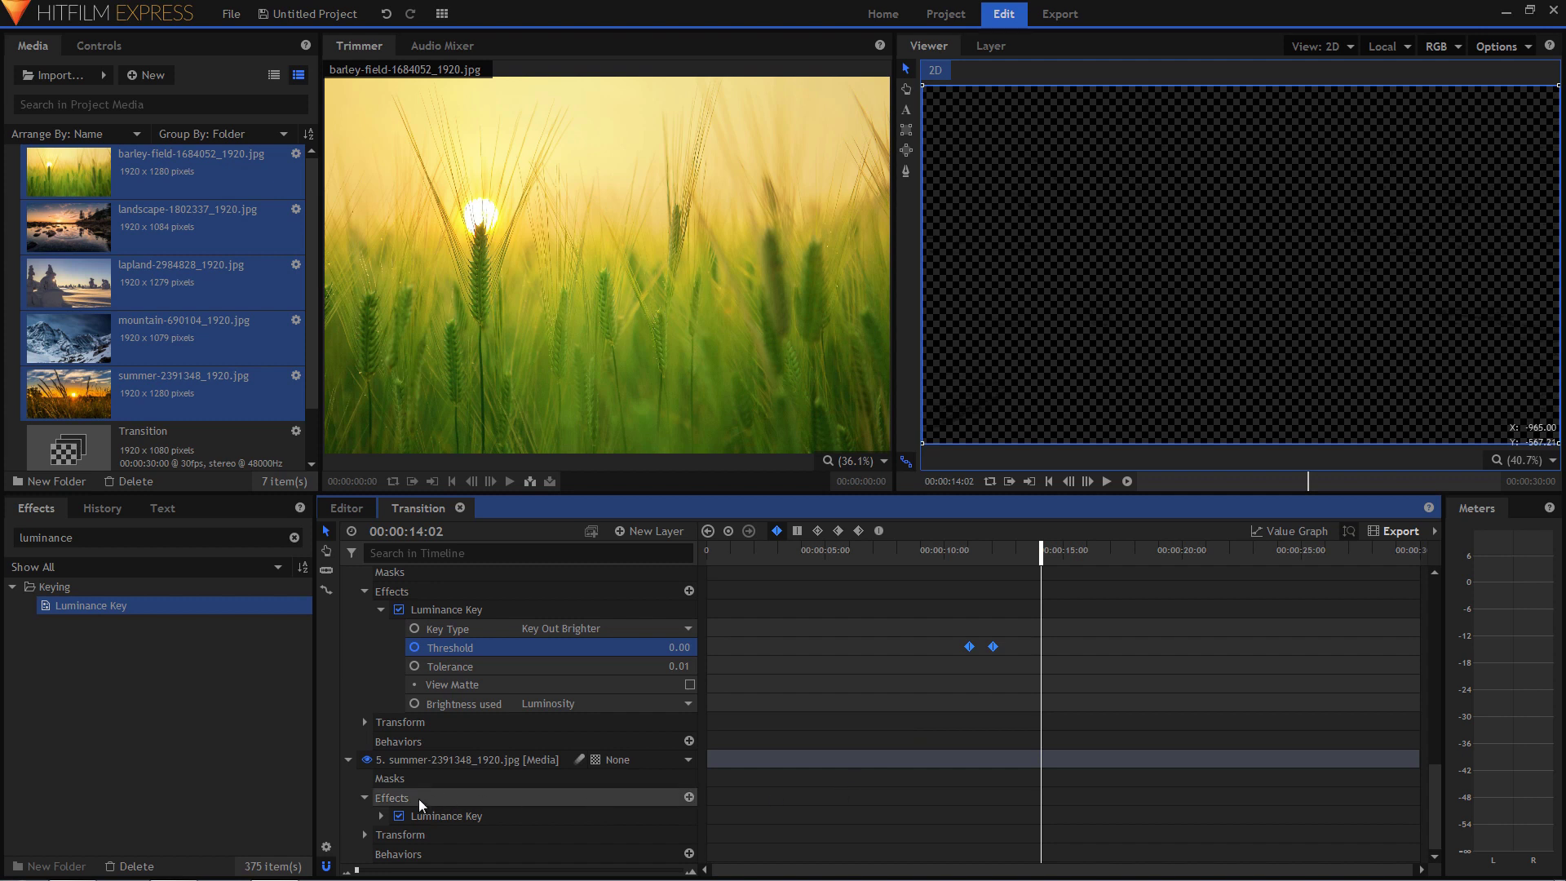
pyautogui.click(380, 816)
pyautogui.scroll(-2, 506, 819)
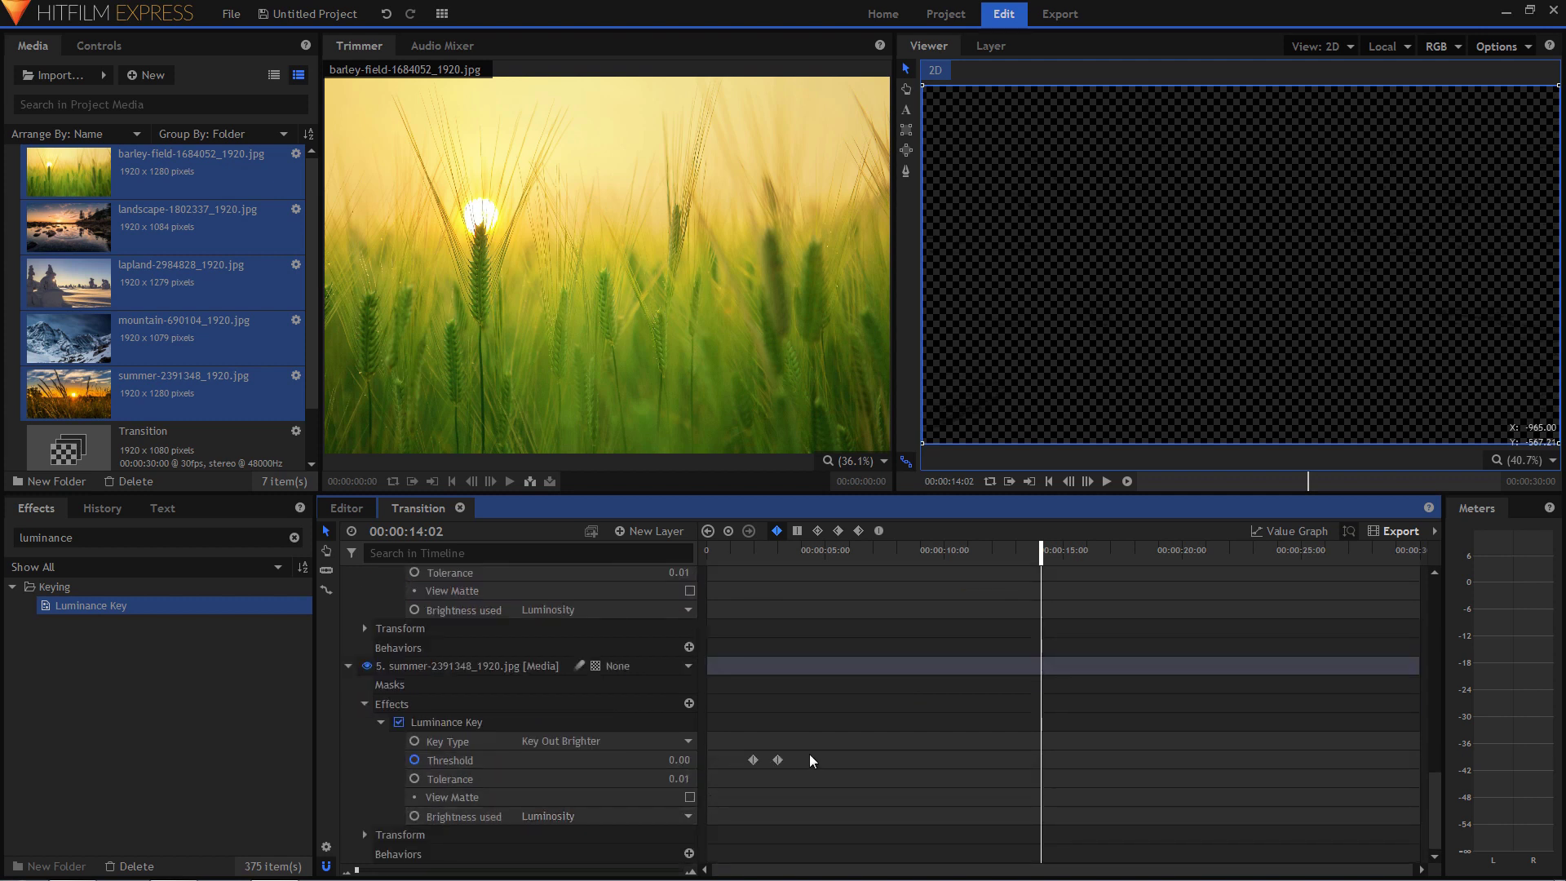
pyautogui.moveTo(824, 746); pyautogui.dragTo(732, 810)
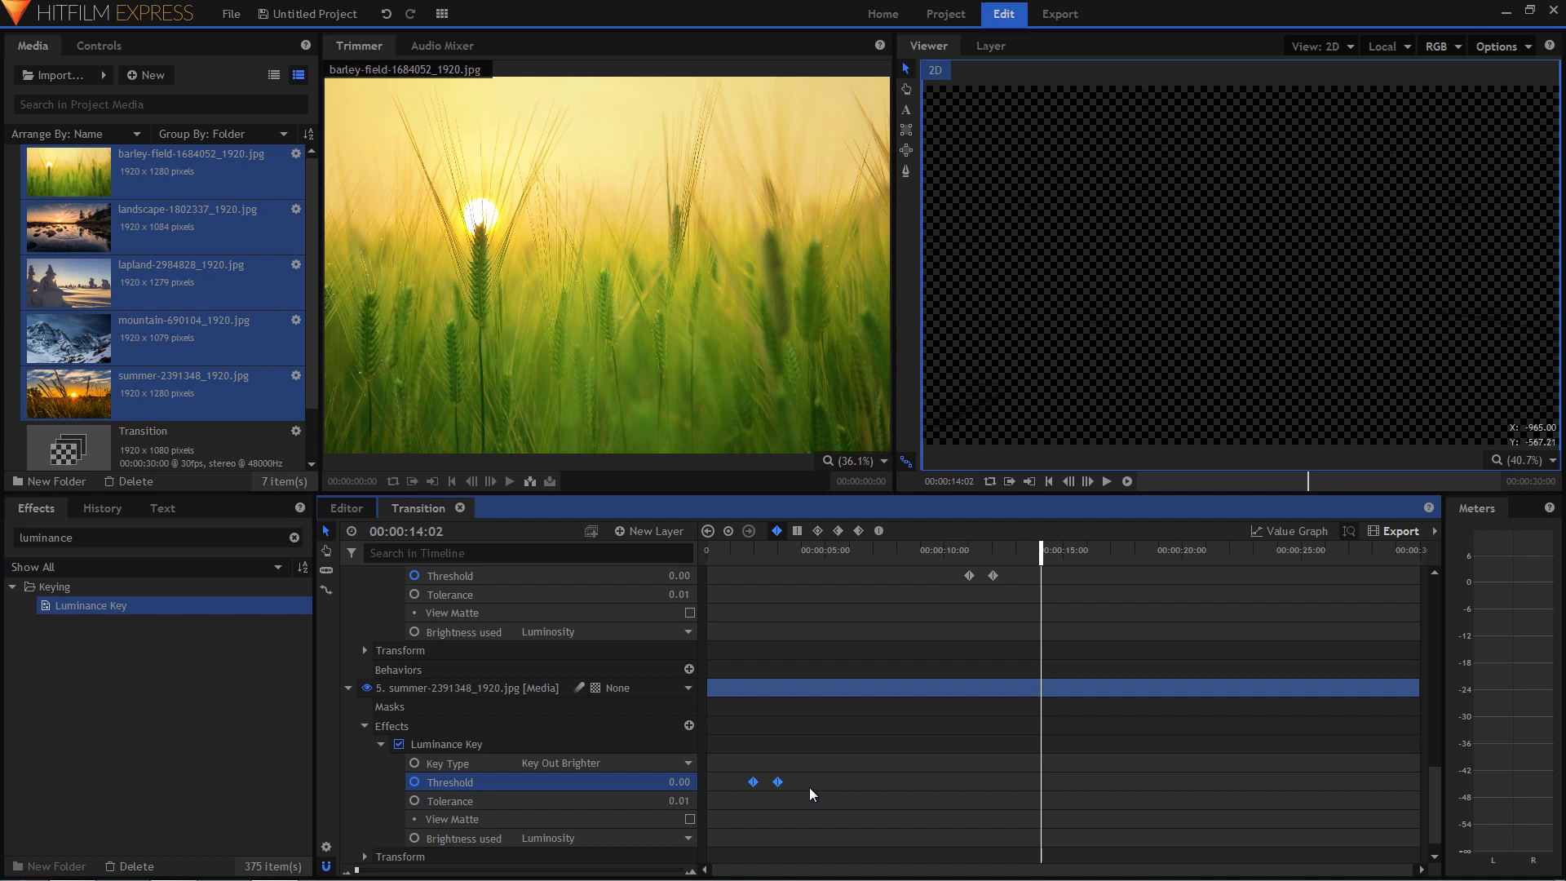
pyautogui.press('Delete')
pyautogui.click(470, 746)
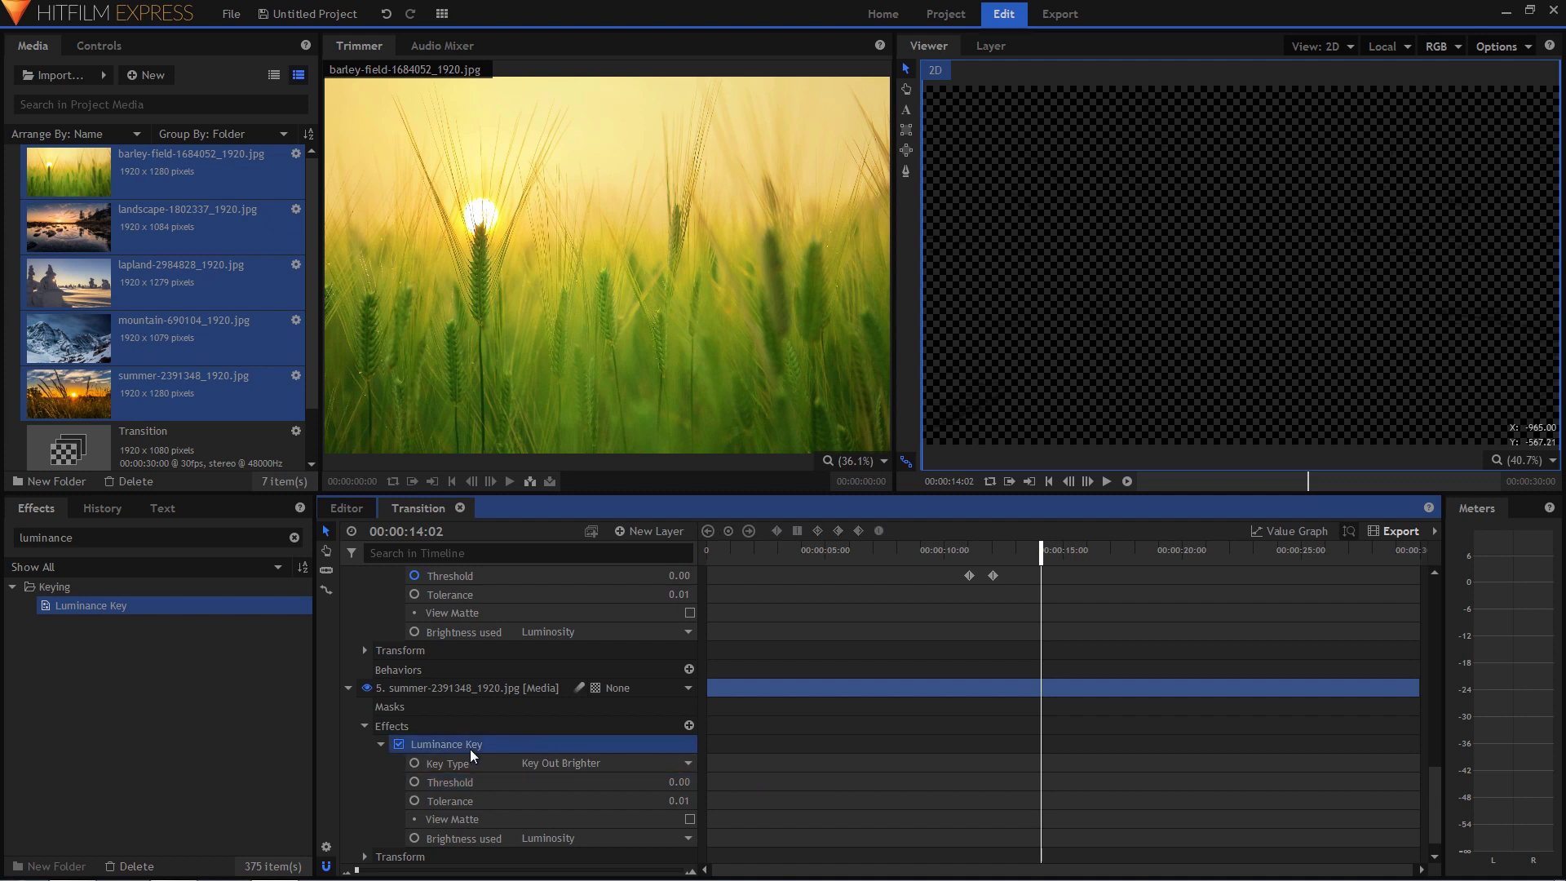
pyautogui.press('Delete')
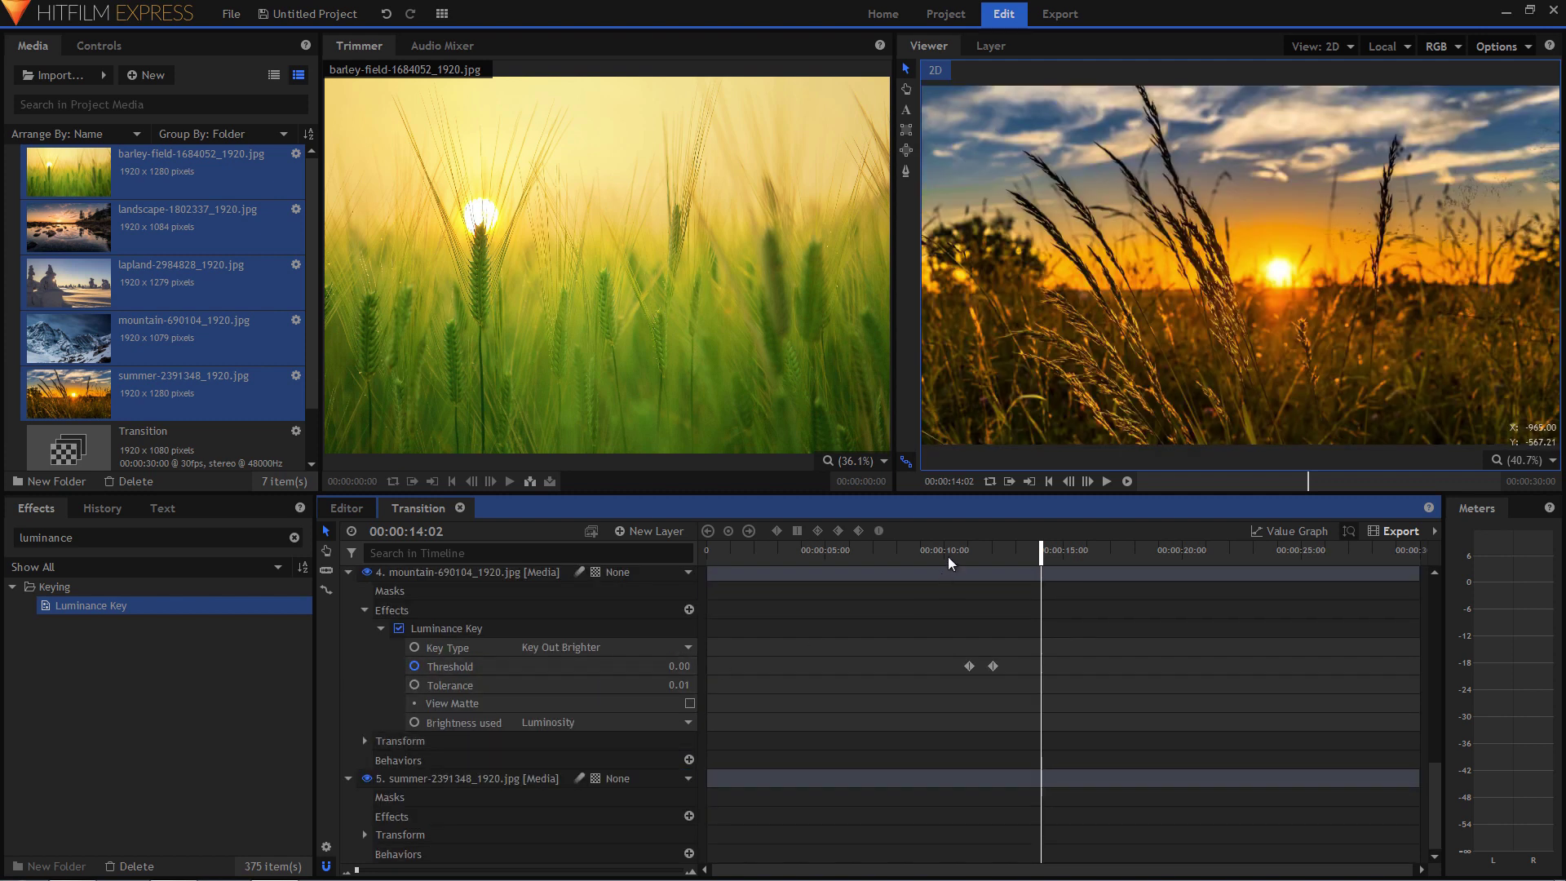
# Play back the whole sequence of luma fades from 00:00:00:00 to the summer image.
pyautogui.moveTo(948, 556); pyautogui.dragTo(537, 605)
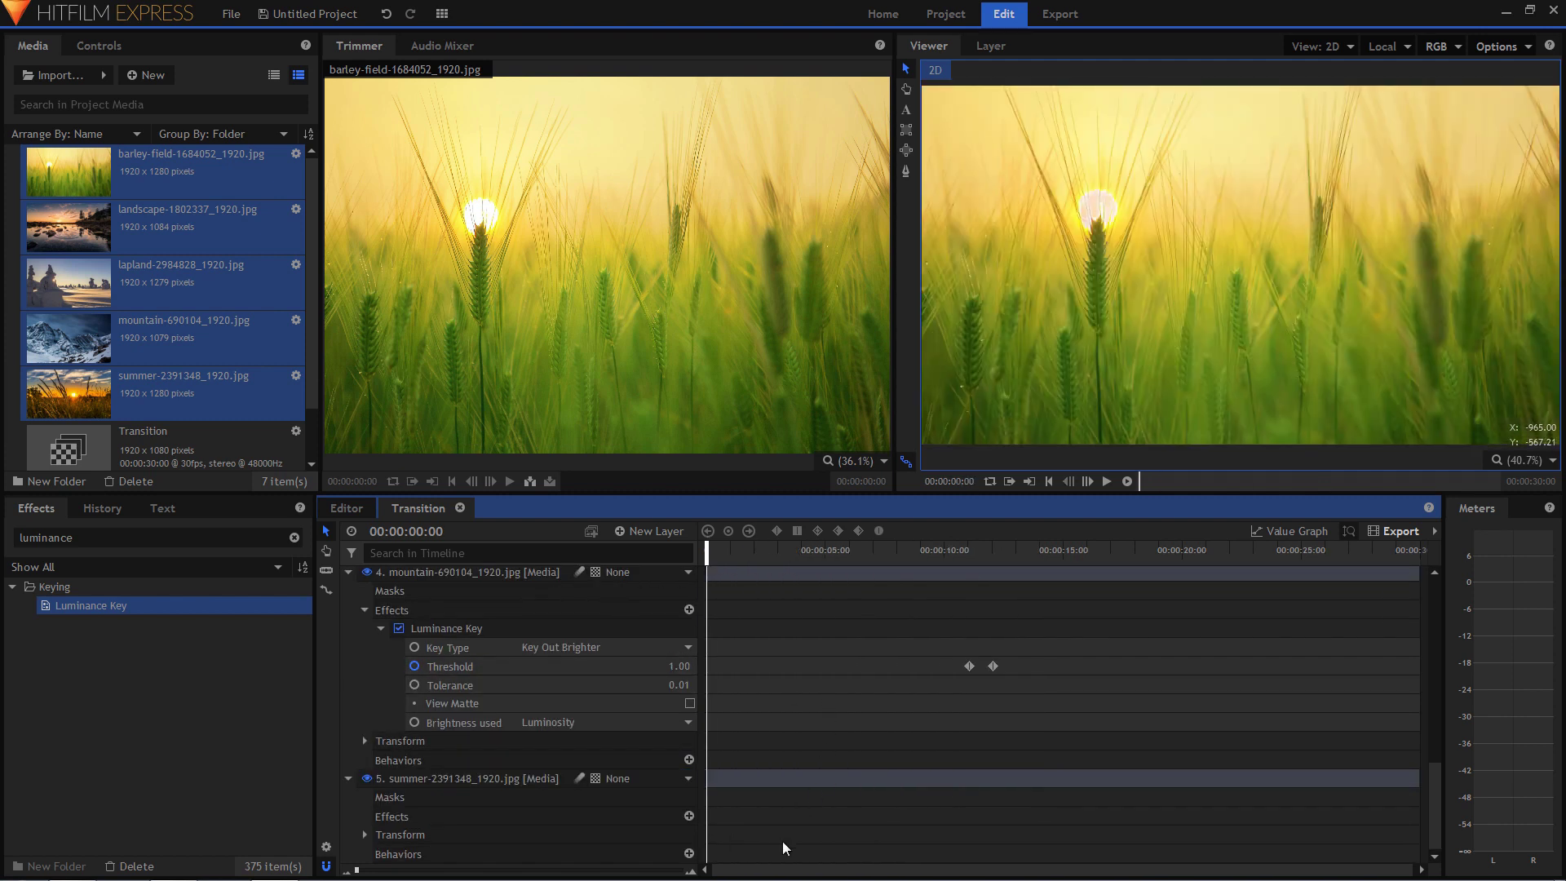
pyautogui.press('space')
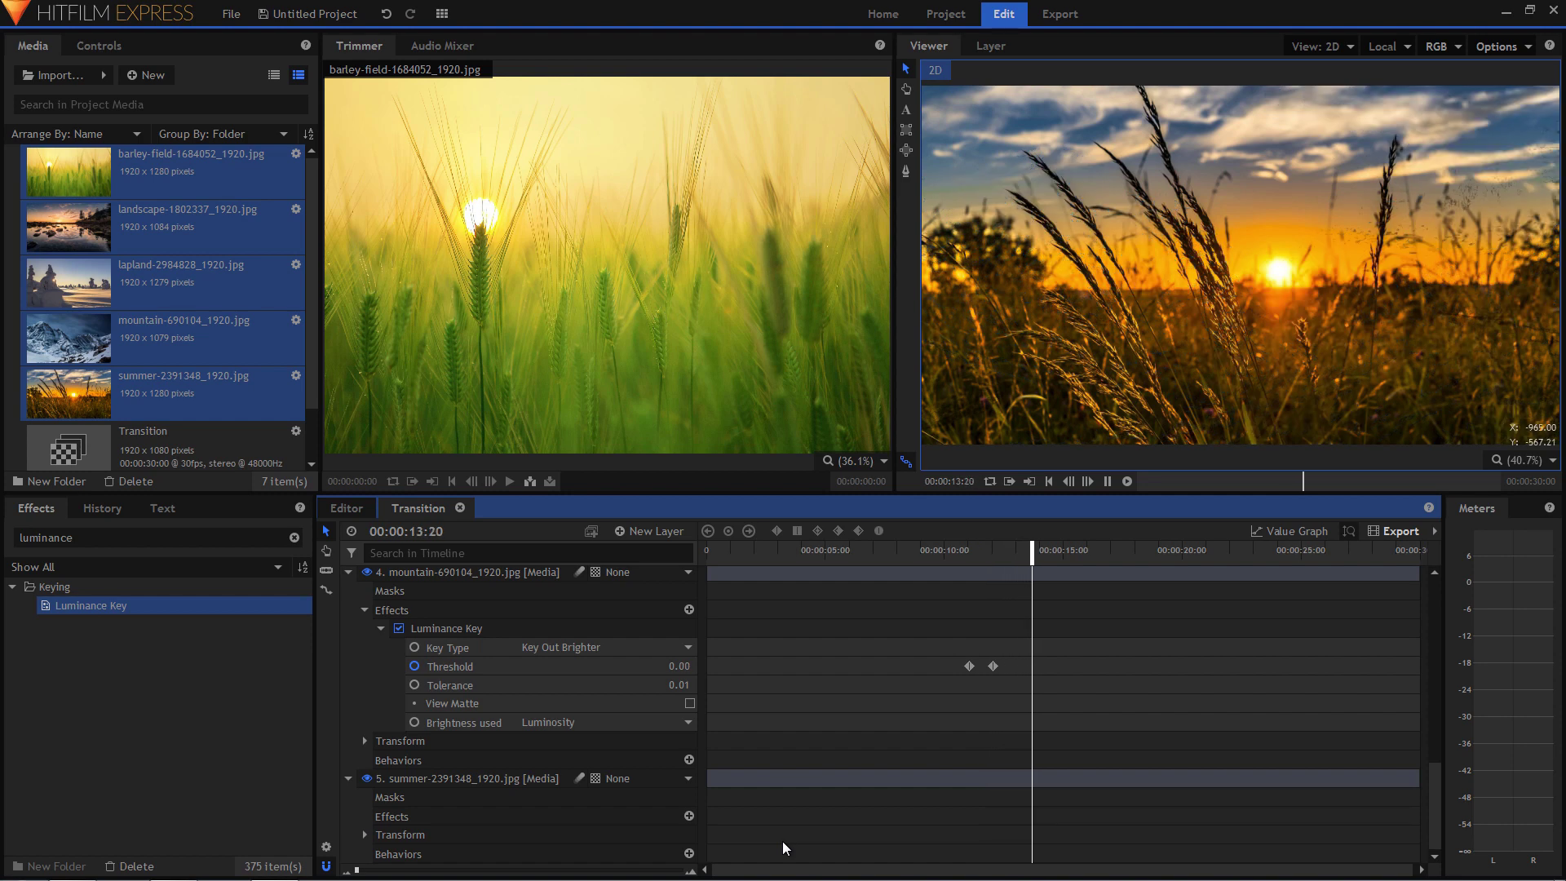
# Compare the Lightness and Intensity options for Brightness used on the barley field's Luminance Key at 00:00:02:16, and return it to Luminosity.
pyautogui.scroll(10, 781, 840)
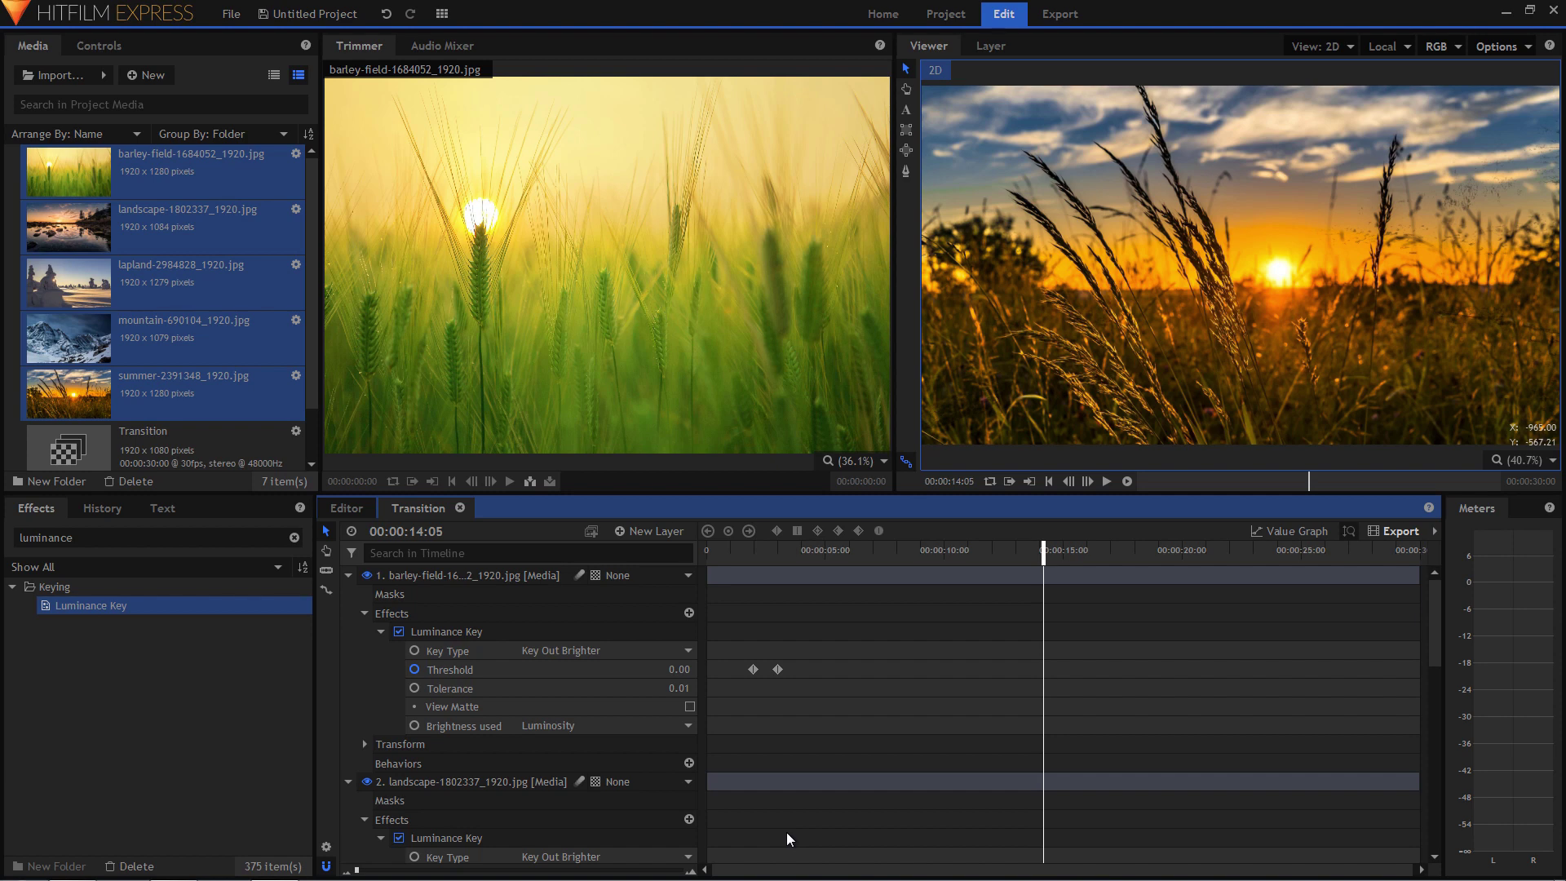
pyautogui.click(686, 725)
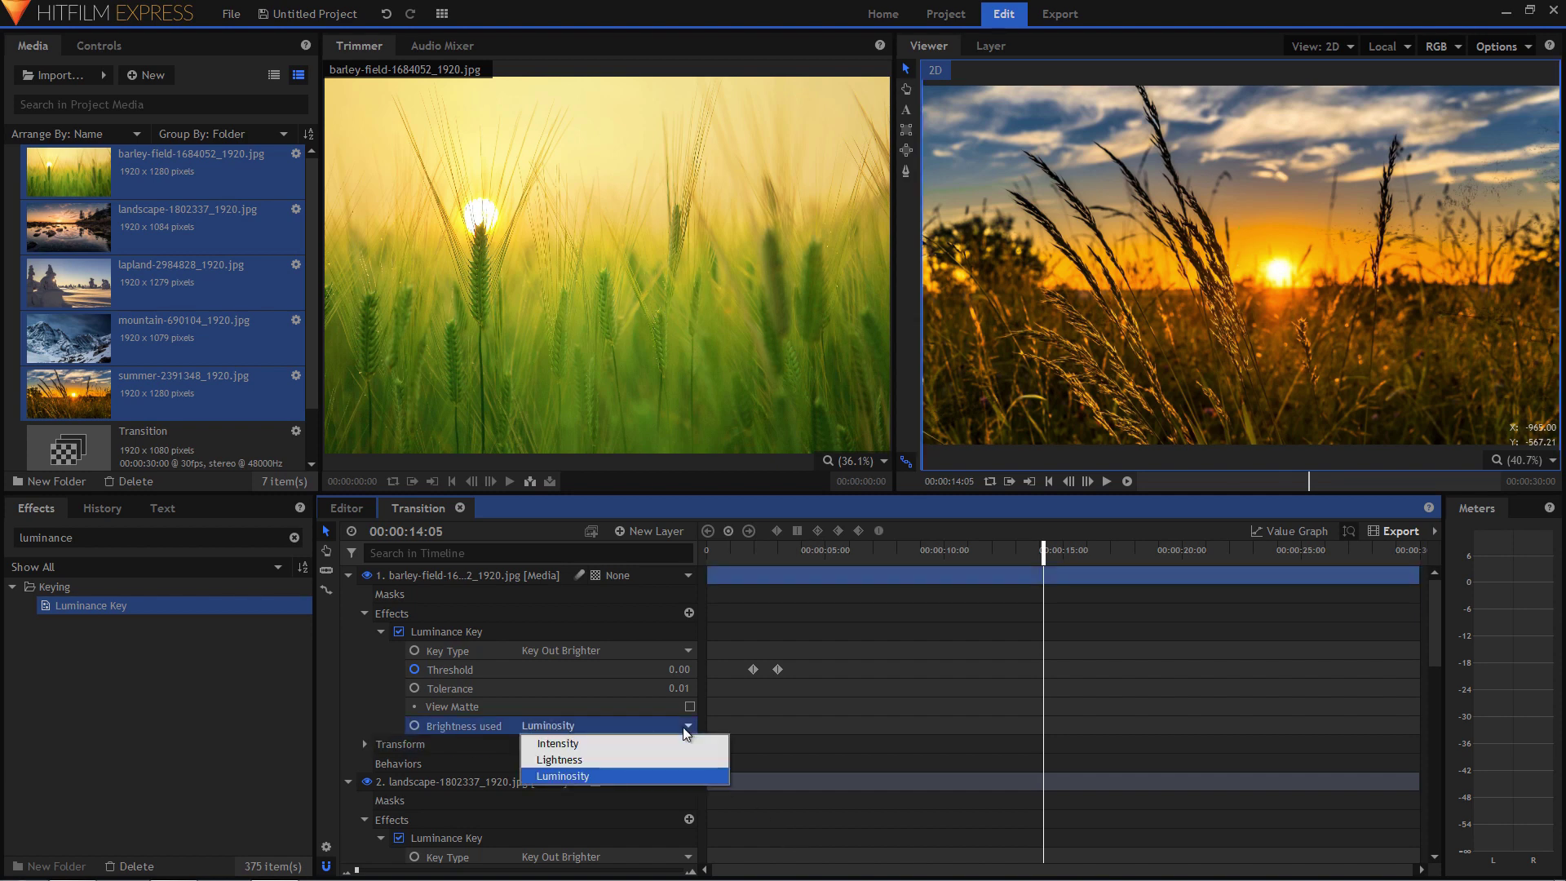
pyautogui.click(682, 726)
pyautogui.moveTo(771, 550); pyautogui.dragTo(707, 550)
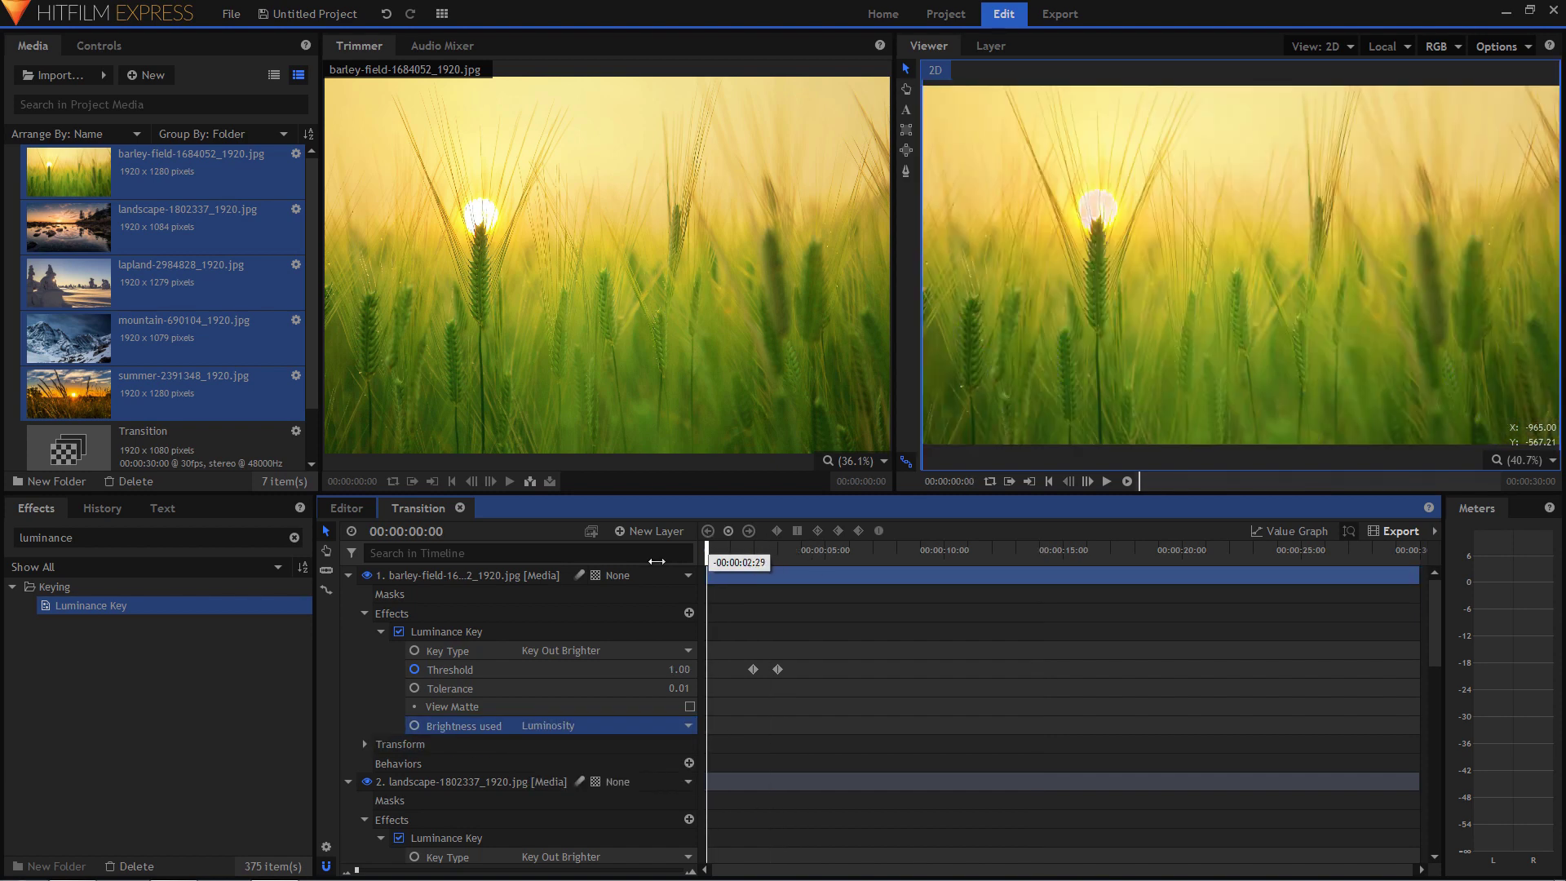
pyautogui.click(594, 728)
pyautogui.click(590, 758)
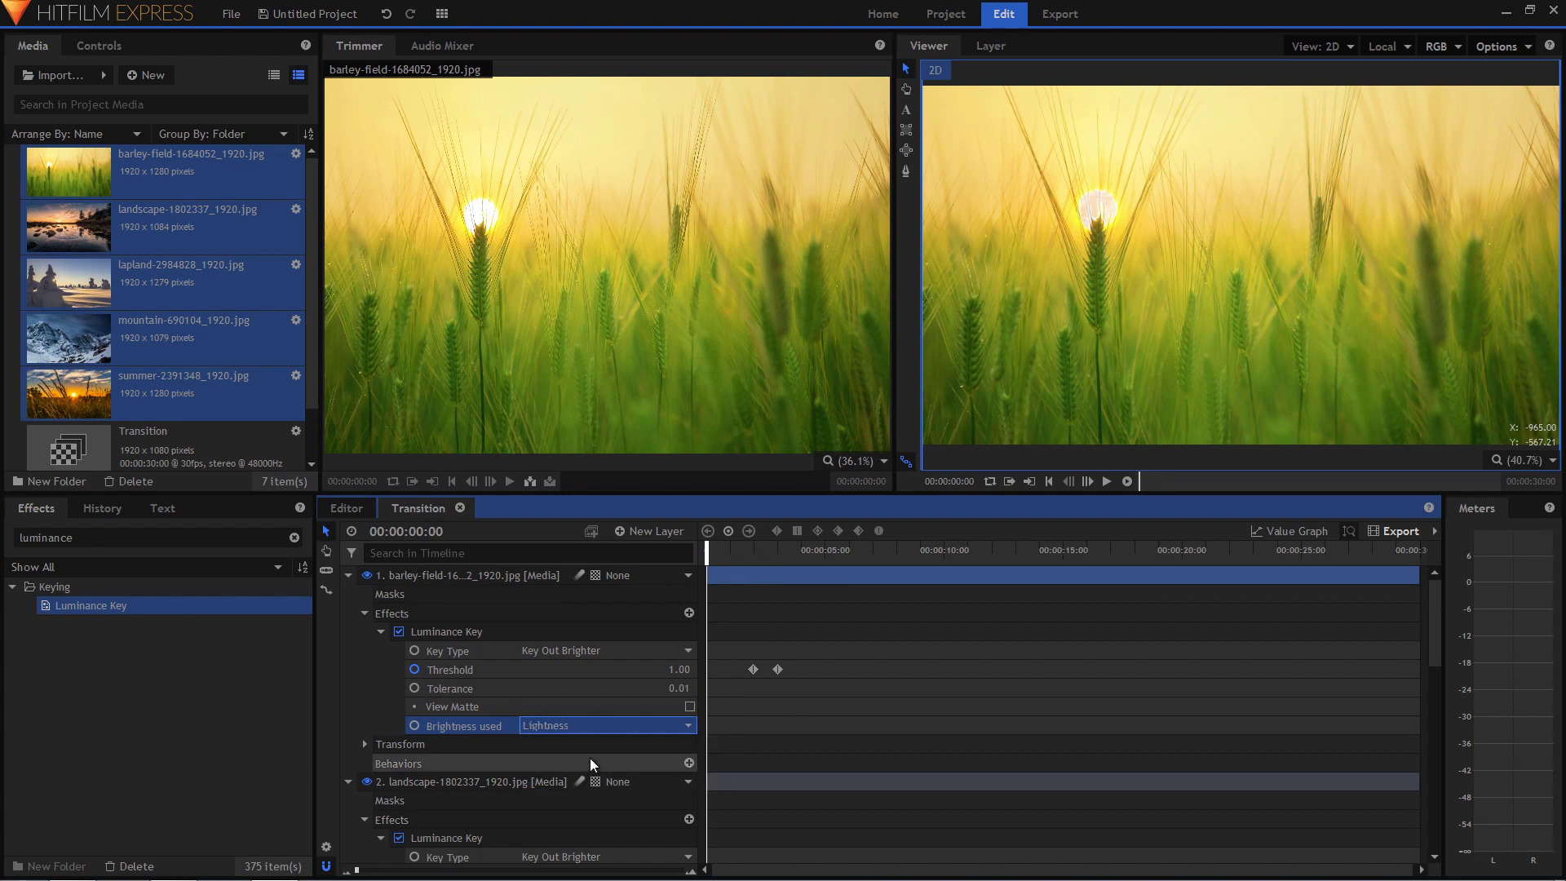
pyautogui.click(766, 550)
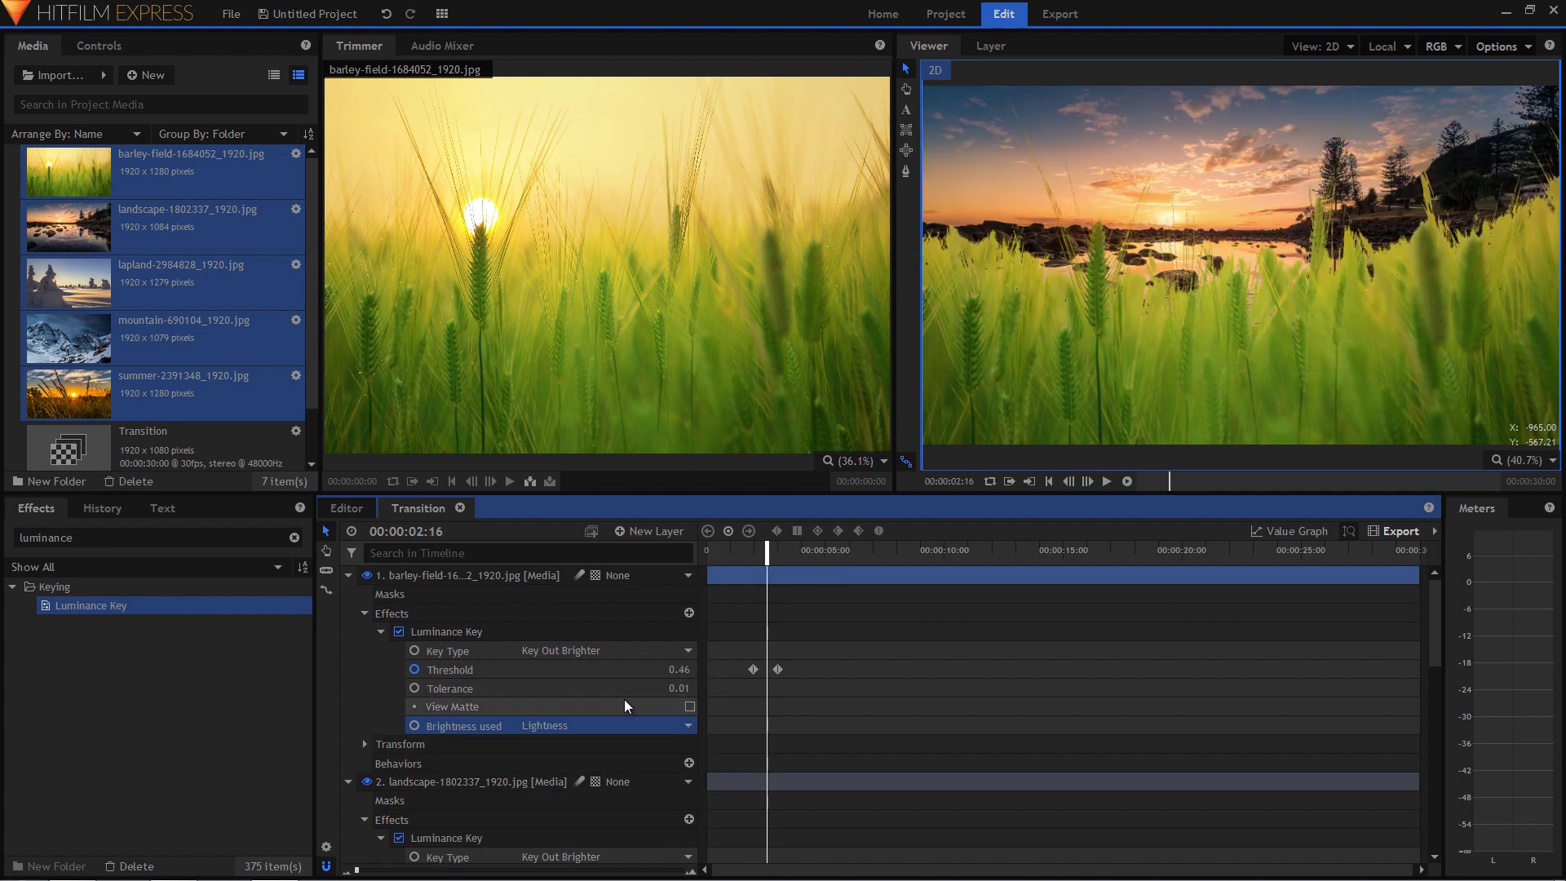
pyautogui.click(609, 726)
pyautogui.click(609, 746)
pyautogui.click(609, 727)
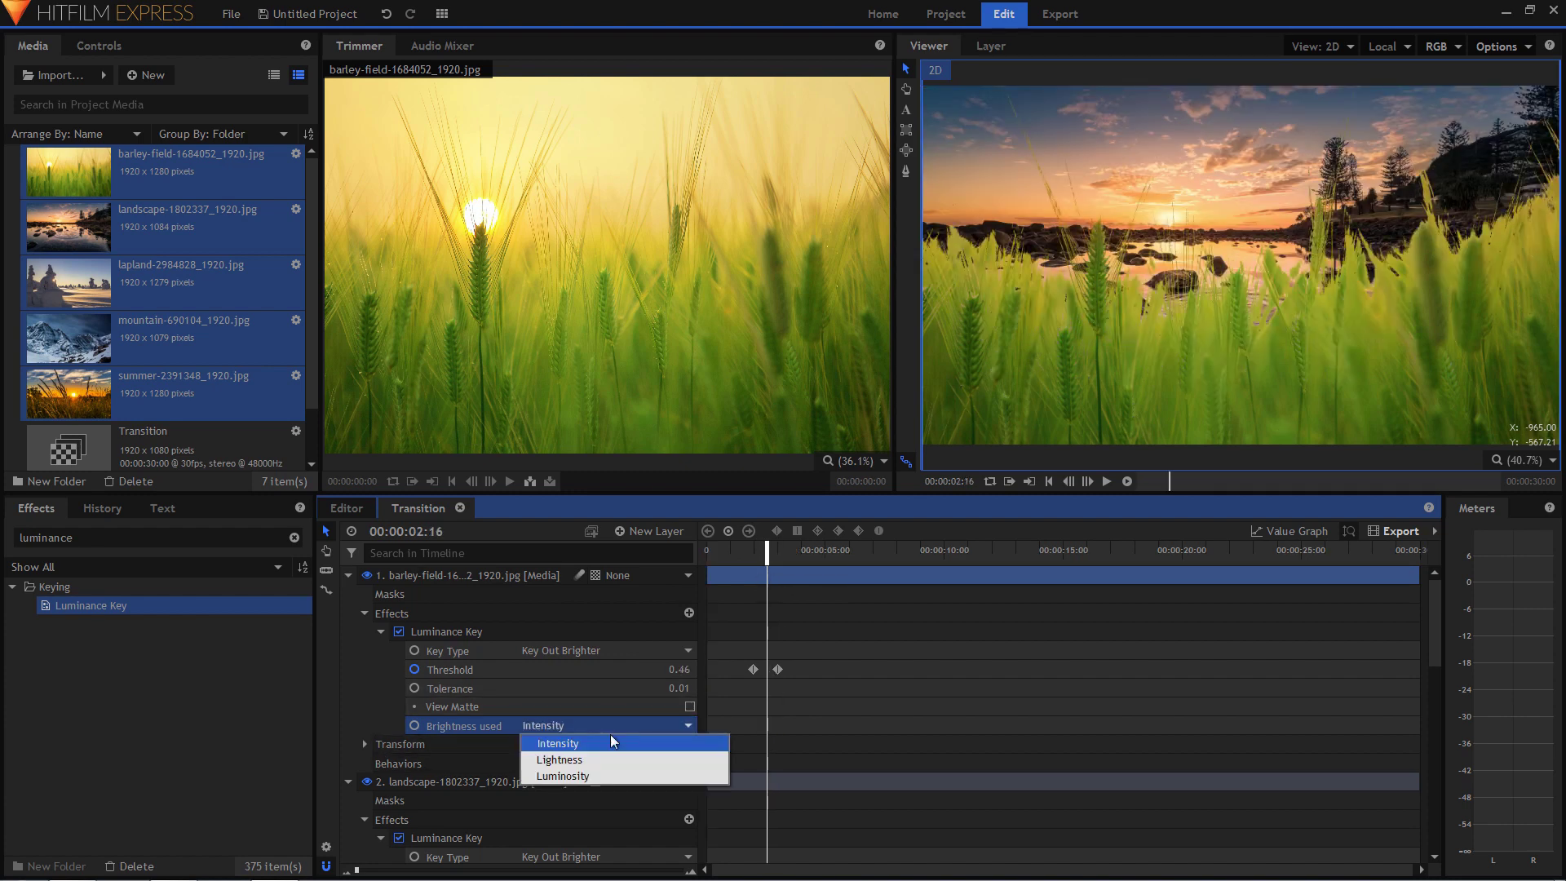
pyautogui.click(598, 779)
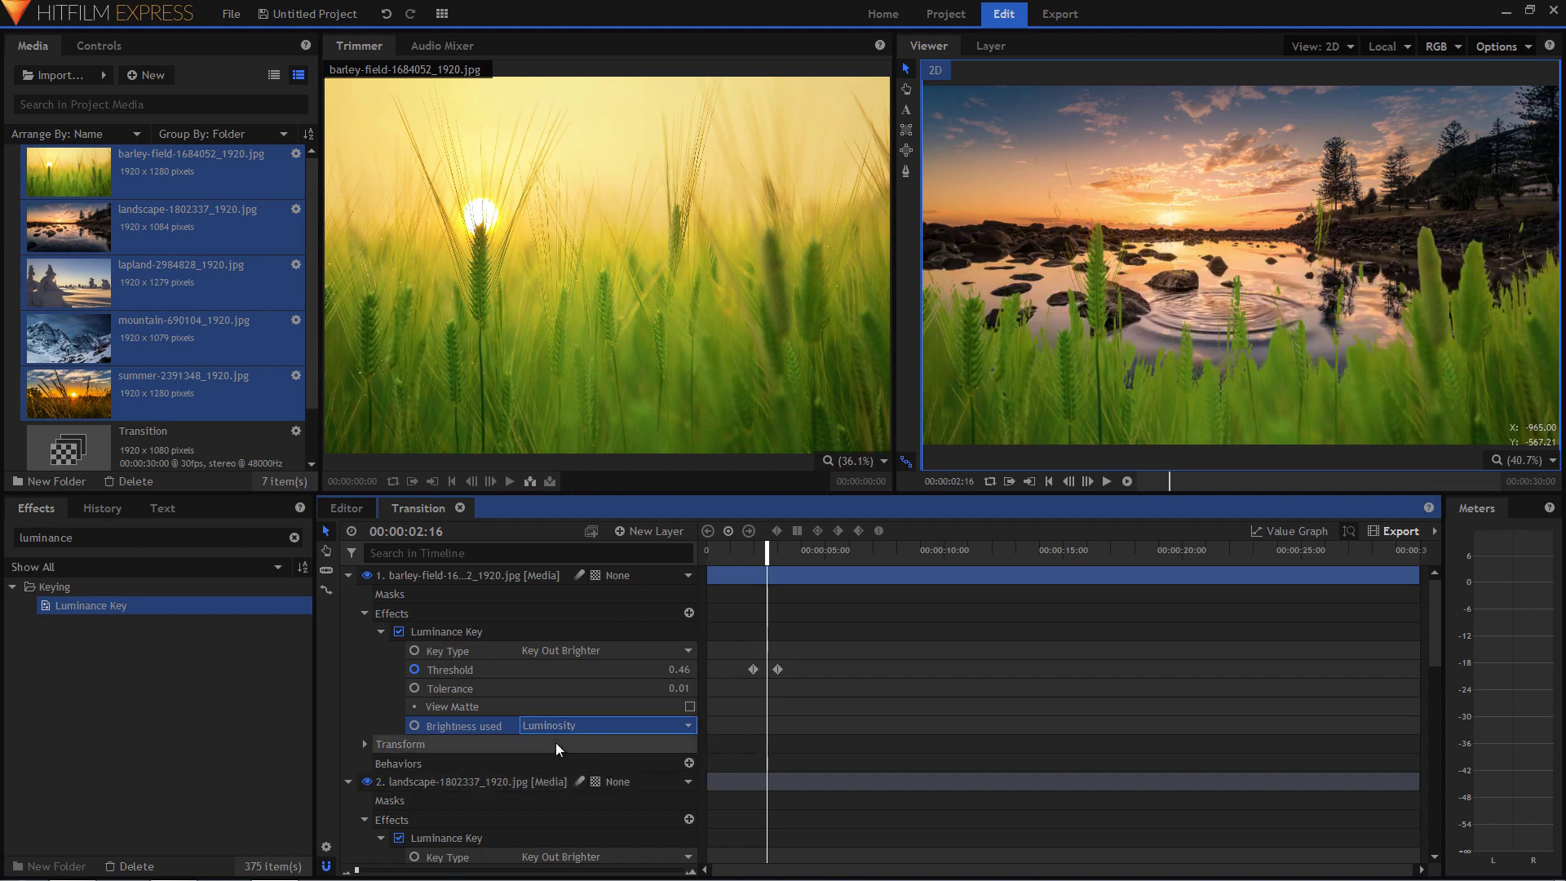
pyautogui.click(478, 725)
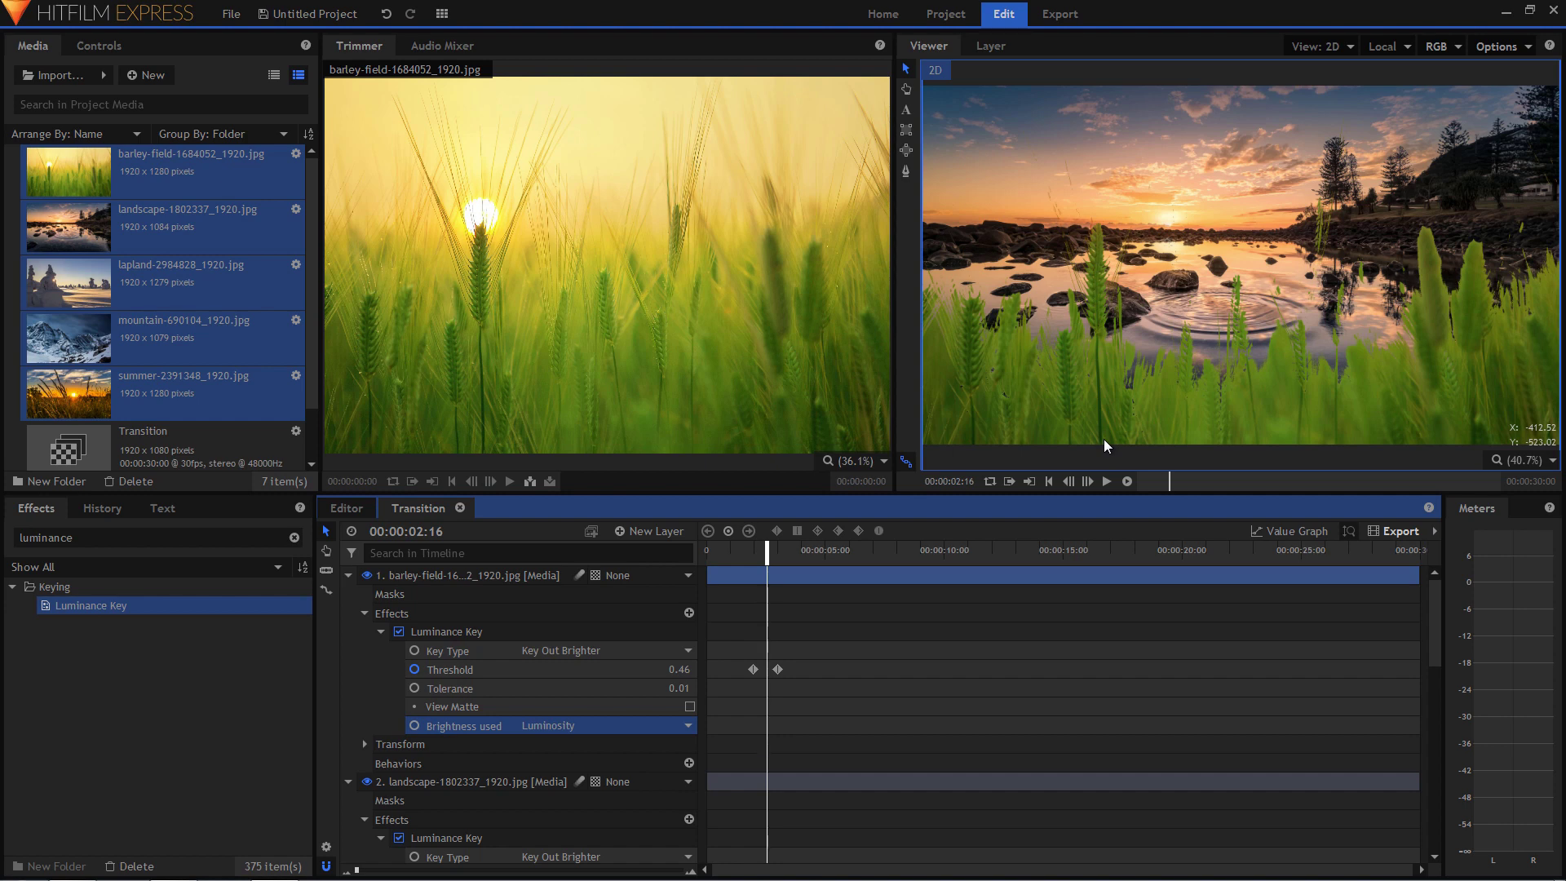
# Set the Tolerance of the barley field's Luminance Key to 0.15 and play back its transition from the start.
pyautogui.moveTo(678, 688); pyautogui.dragTo(691, 687)
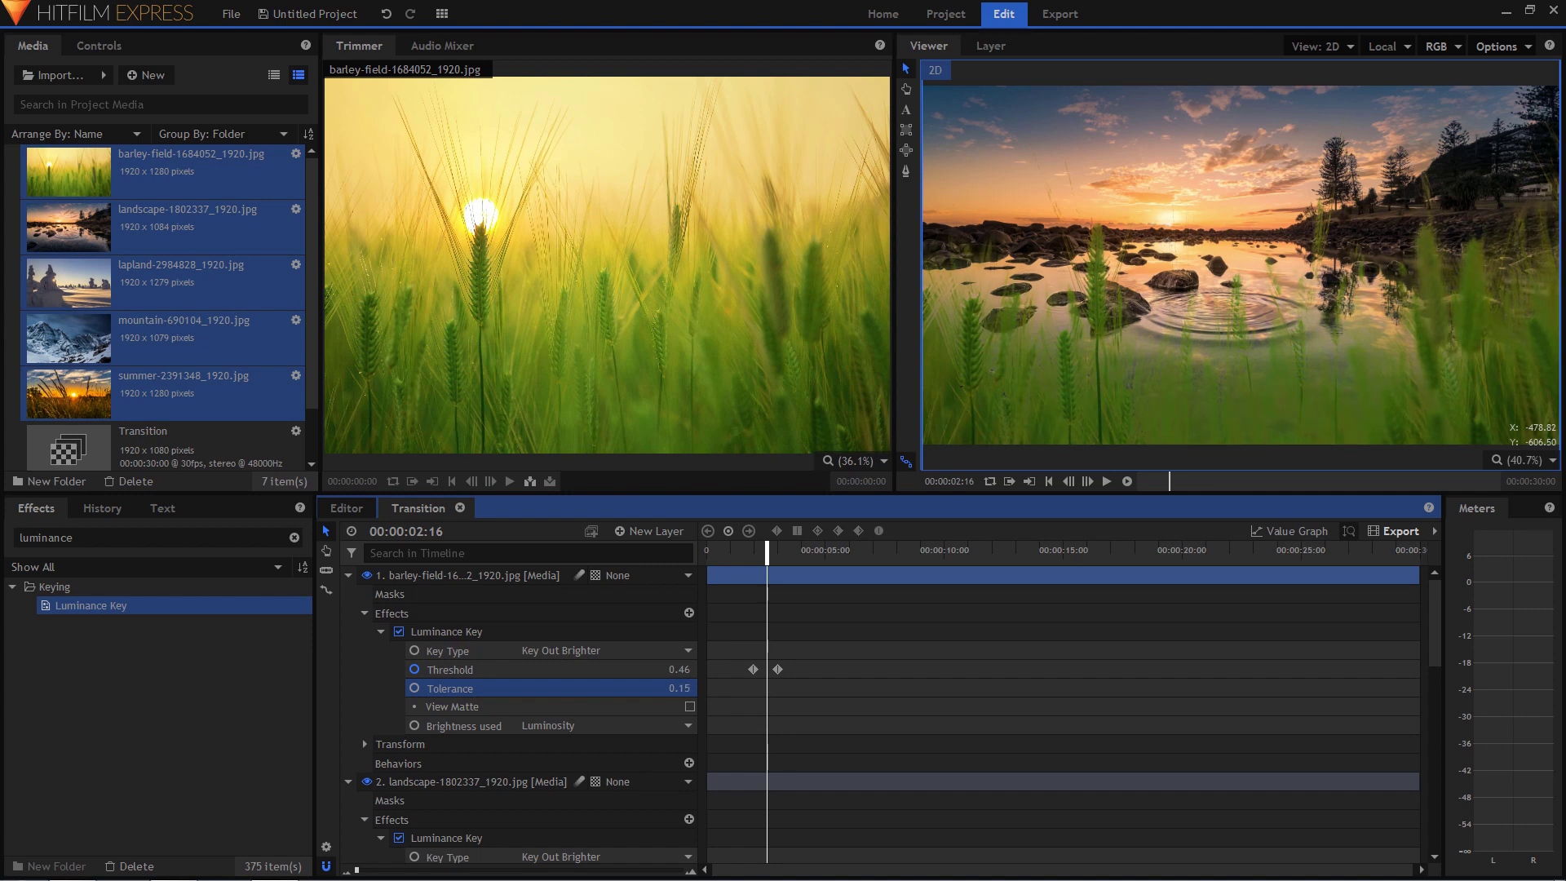
pyautogui.moveTo(767, 551); pyautogui.dragTo(706, 551)
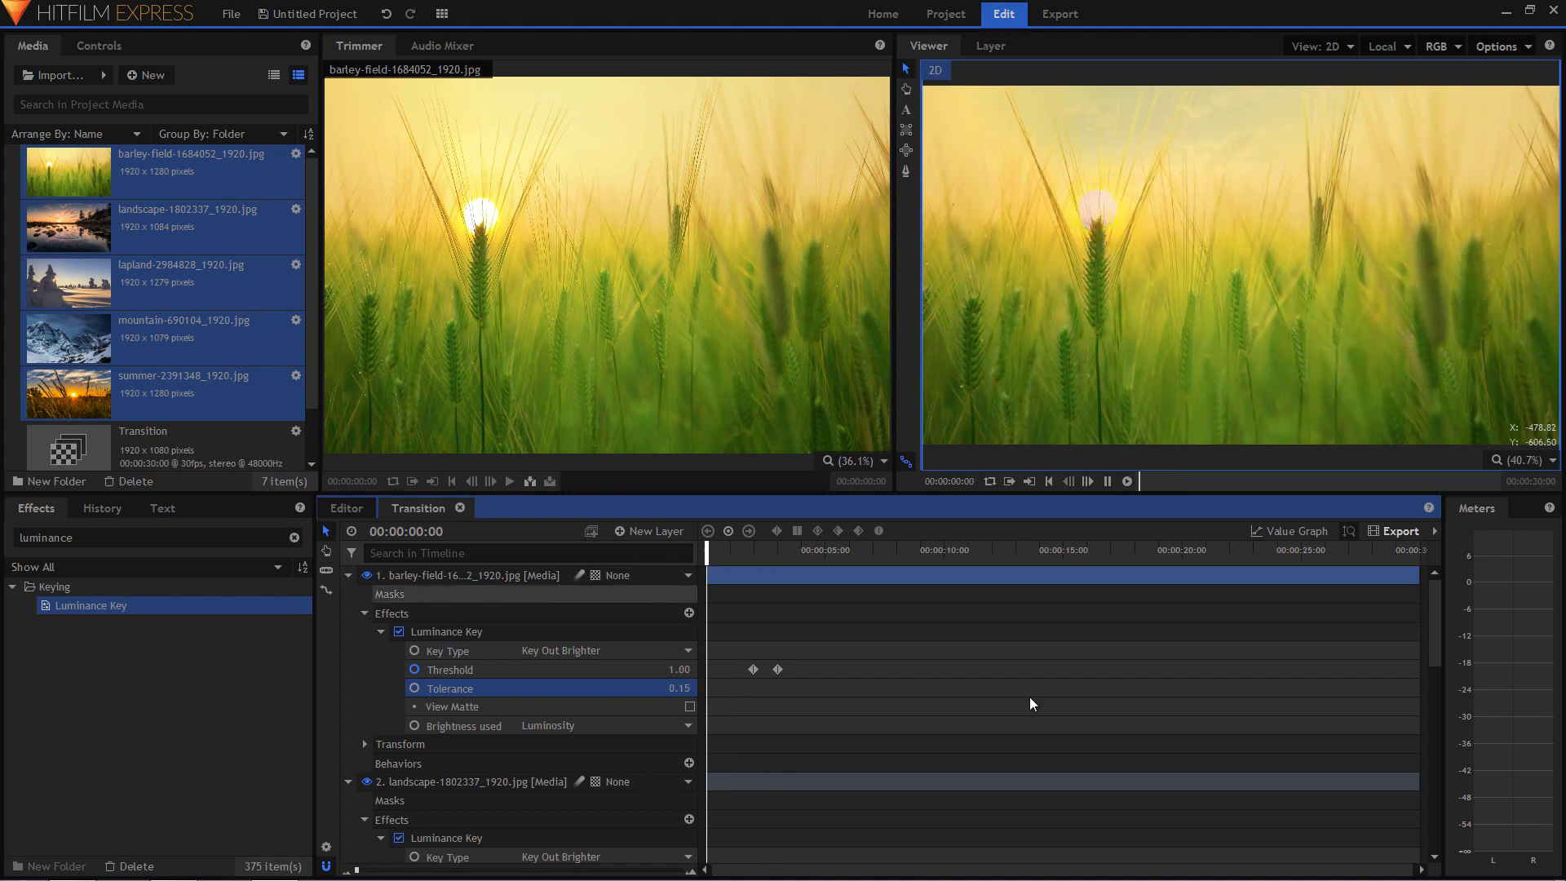
pyautogui.press('space')
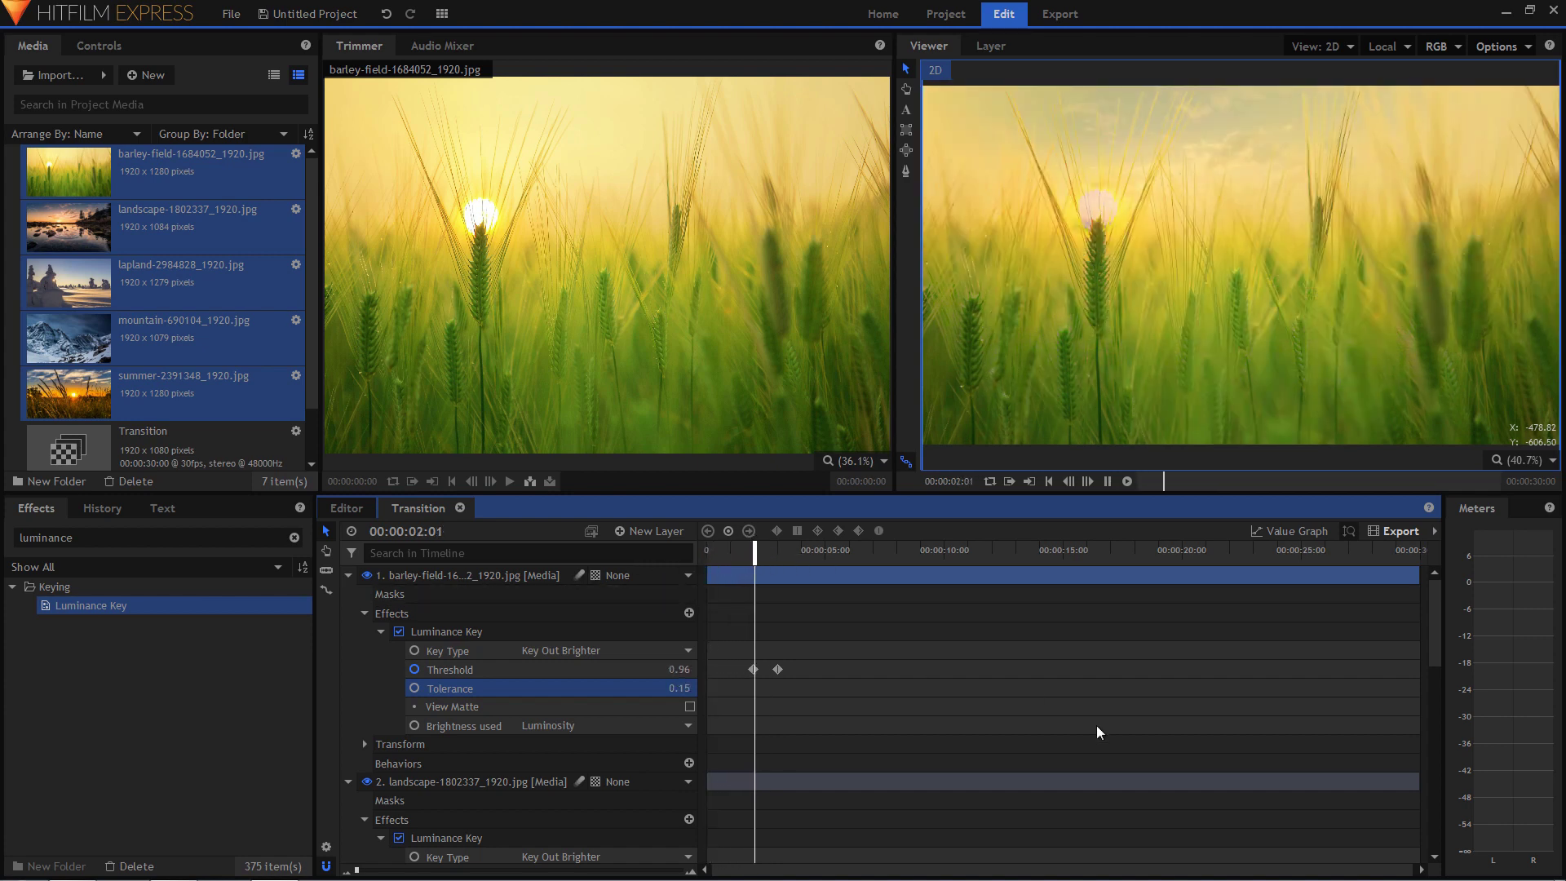
pyautogui.press('space')
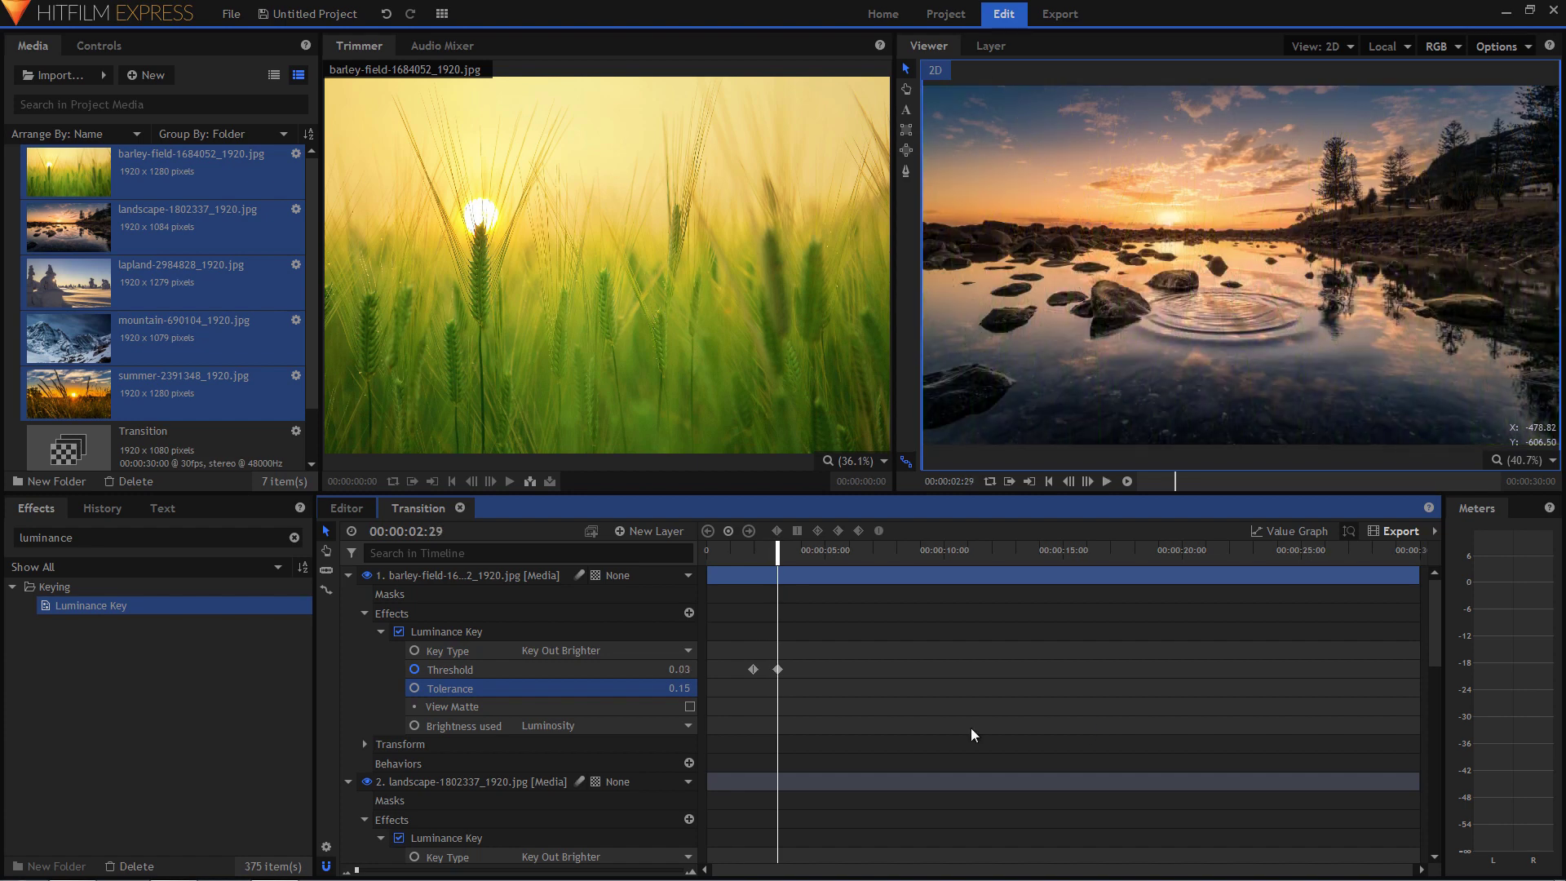
# Set the Tolerance of the barley field's Luminance Key to 0.1 and play back its transition.
pyautogui.click(682, 687)
pyautogui.write('0.1')
pyautogui.press('Return')
pyautogui.click(736, 553)
pyautogui.press('space')
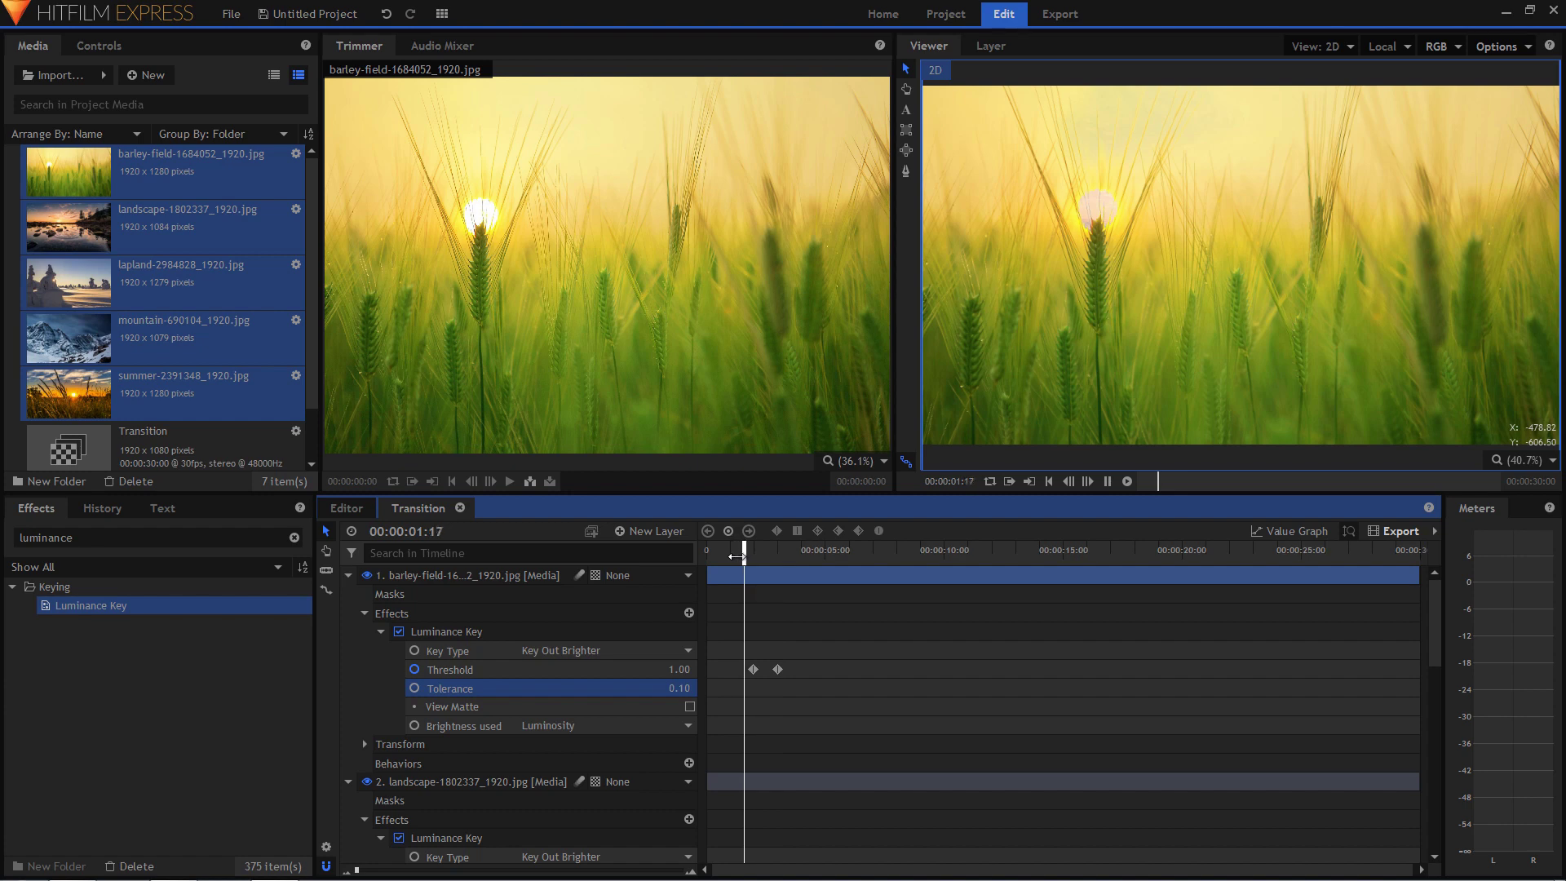
pyautogui.press('space')
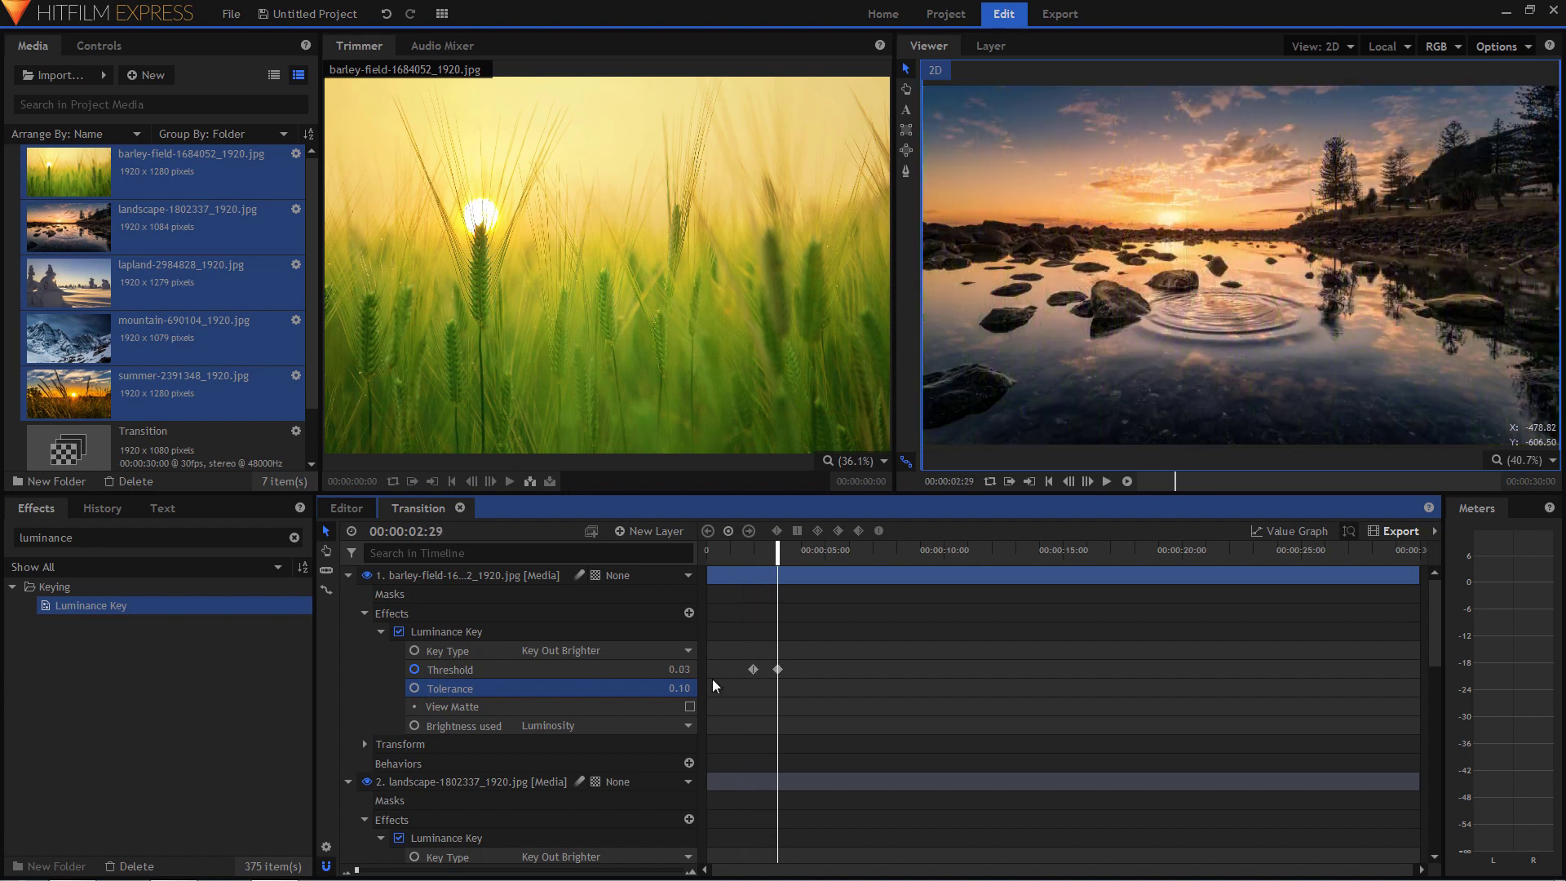
# Set the Tolerance of the barley field's Luminance Key to 0.01 and play back its transition.
pyautogui.click(682, 688)
pyautogui.write('0.01')
pyautogui.press('Return')
pyautogui.scroll(-3, 846, 698)
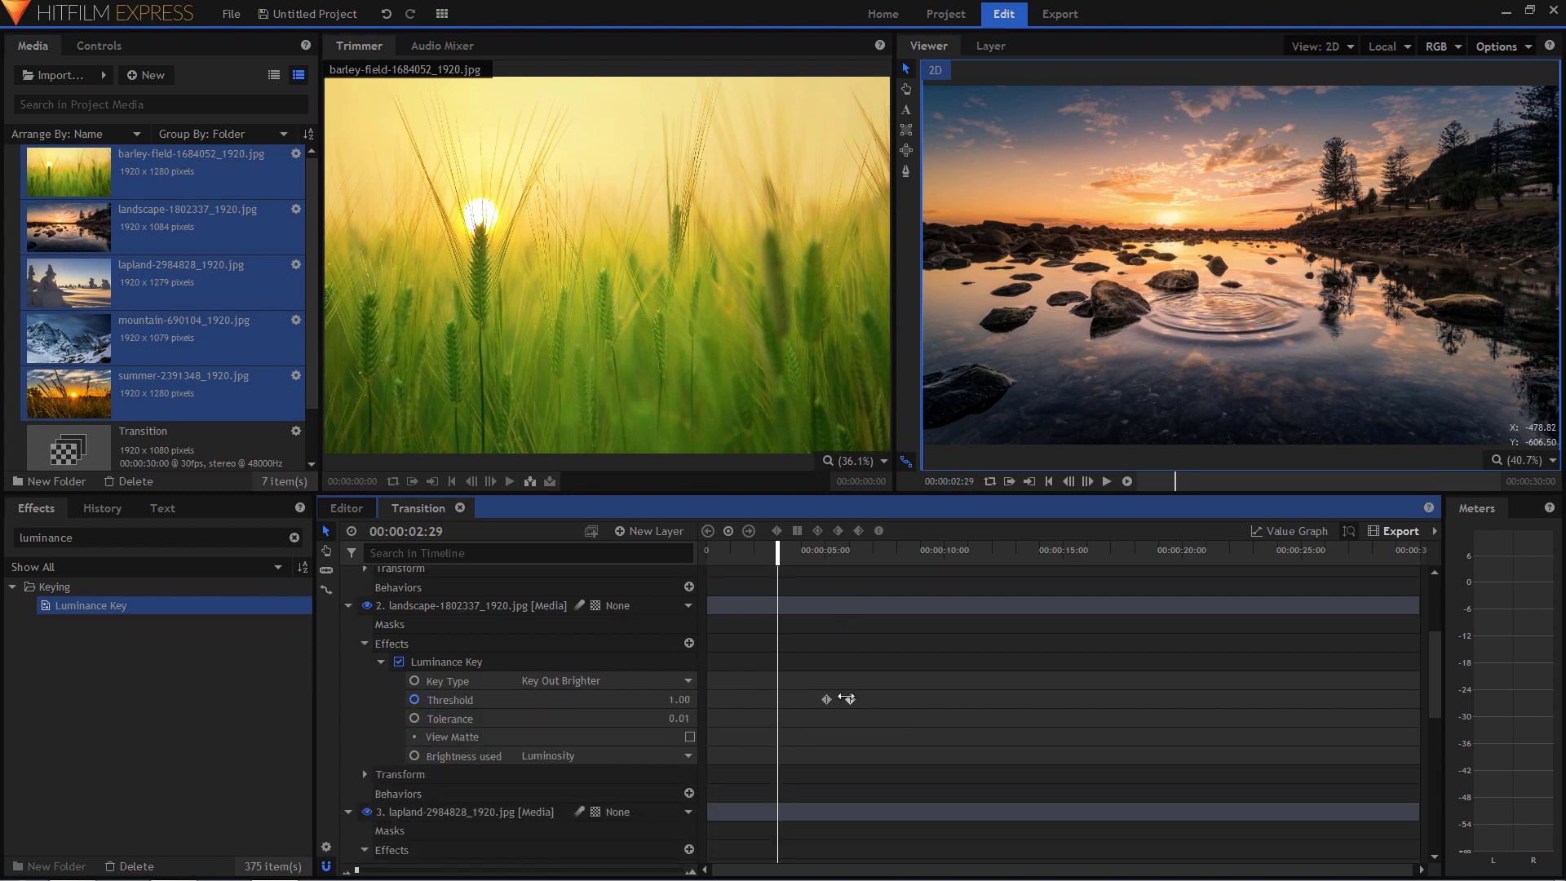
pyautogui.scroll(3, 847, 698)
pyautogui.click(679, 689)
pyautogui.write('0.01')
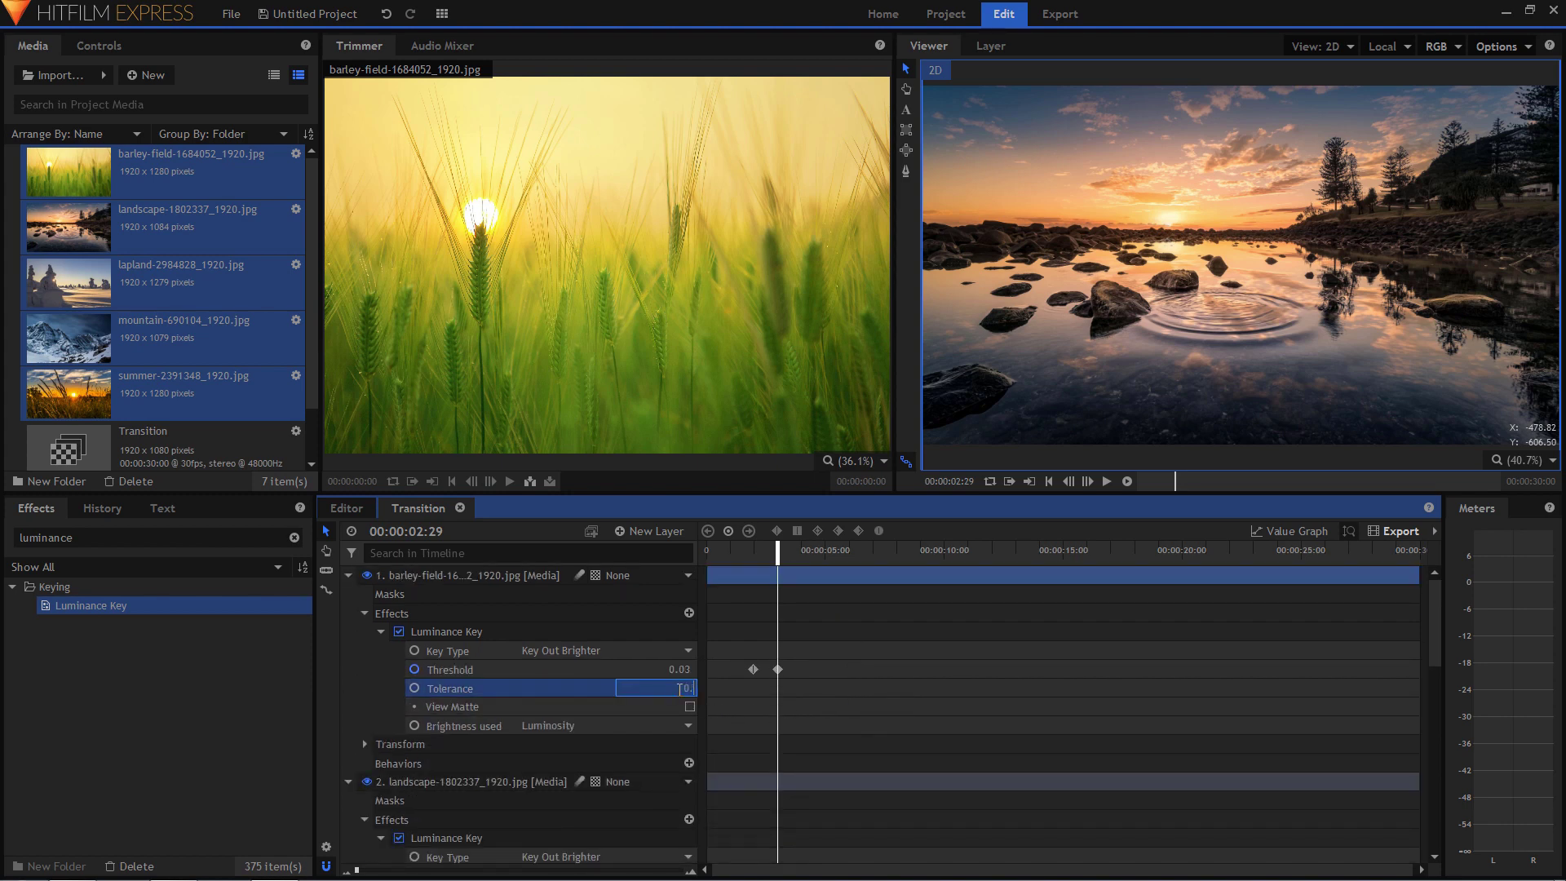
pyautogui.press('Return')
pyautogui.click(745, 550)
pyautogui.press('space')
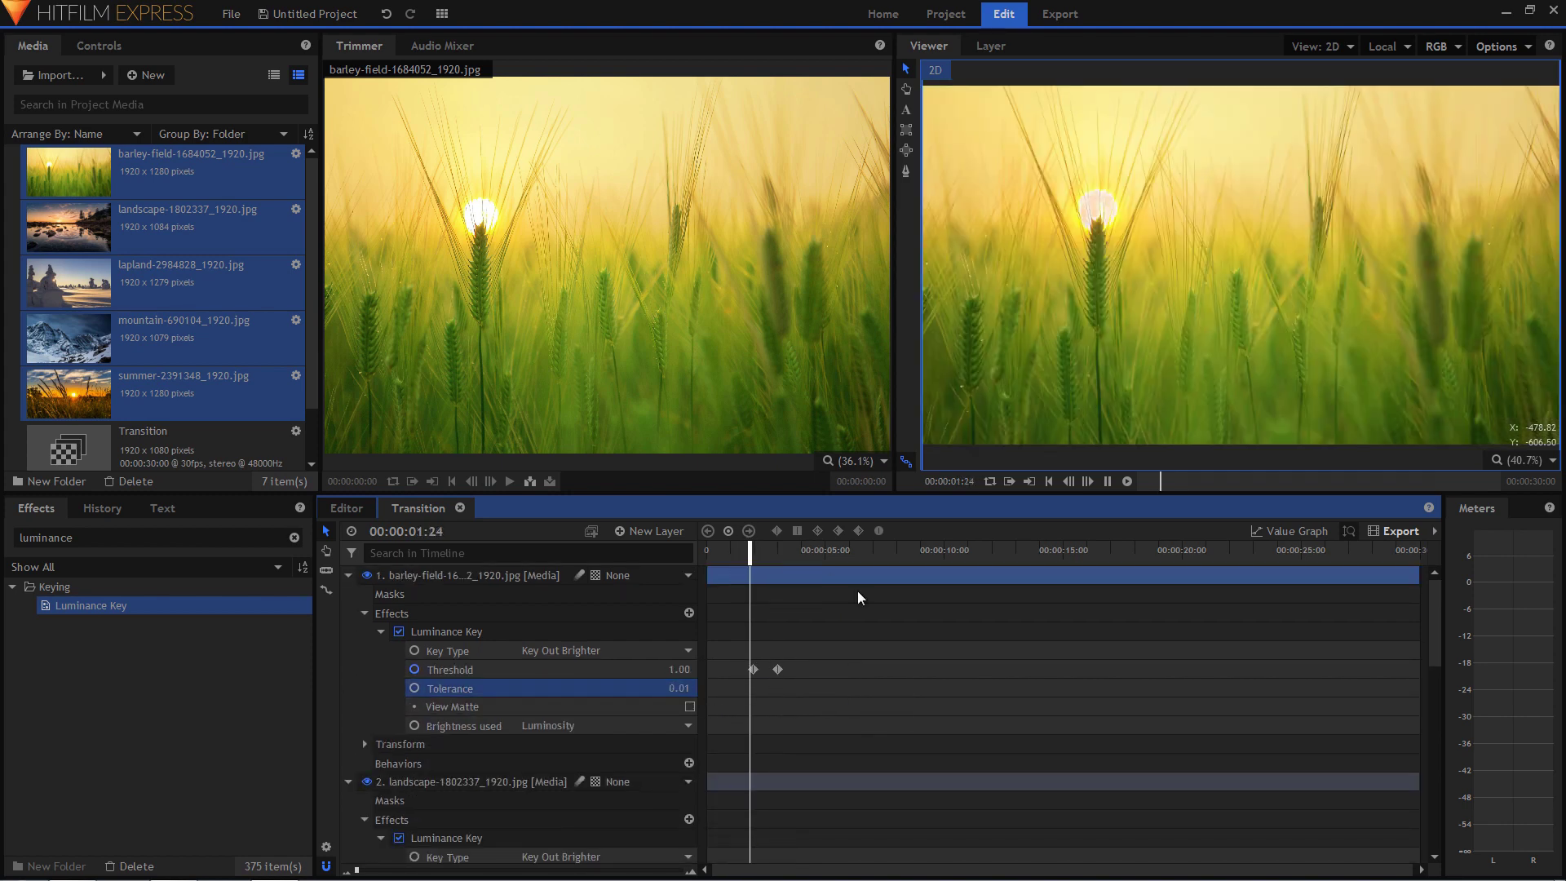
pyautogui.press('space')
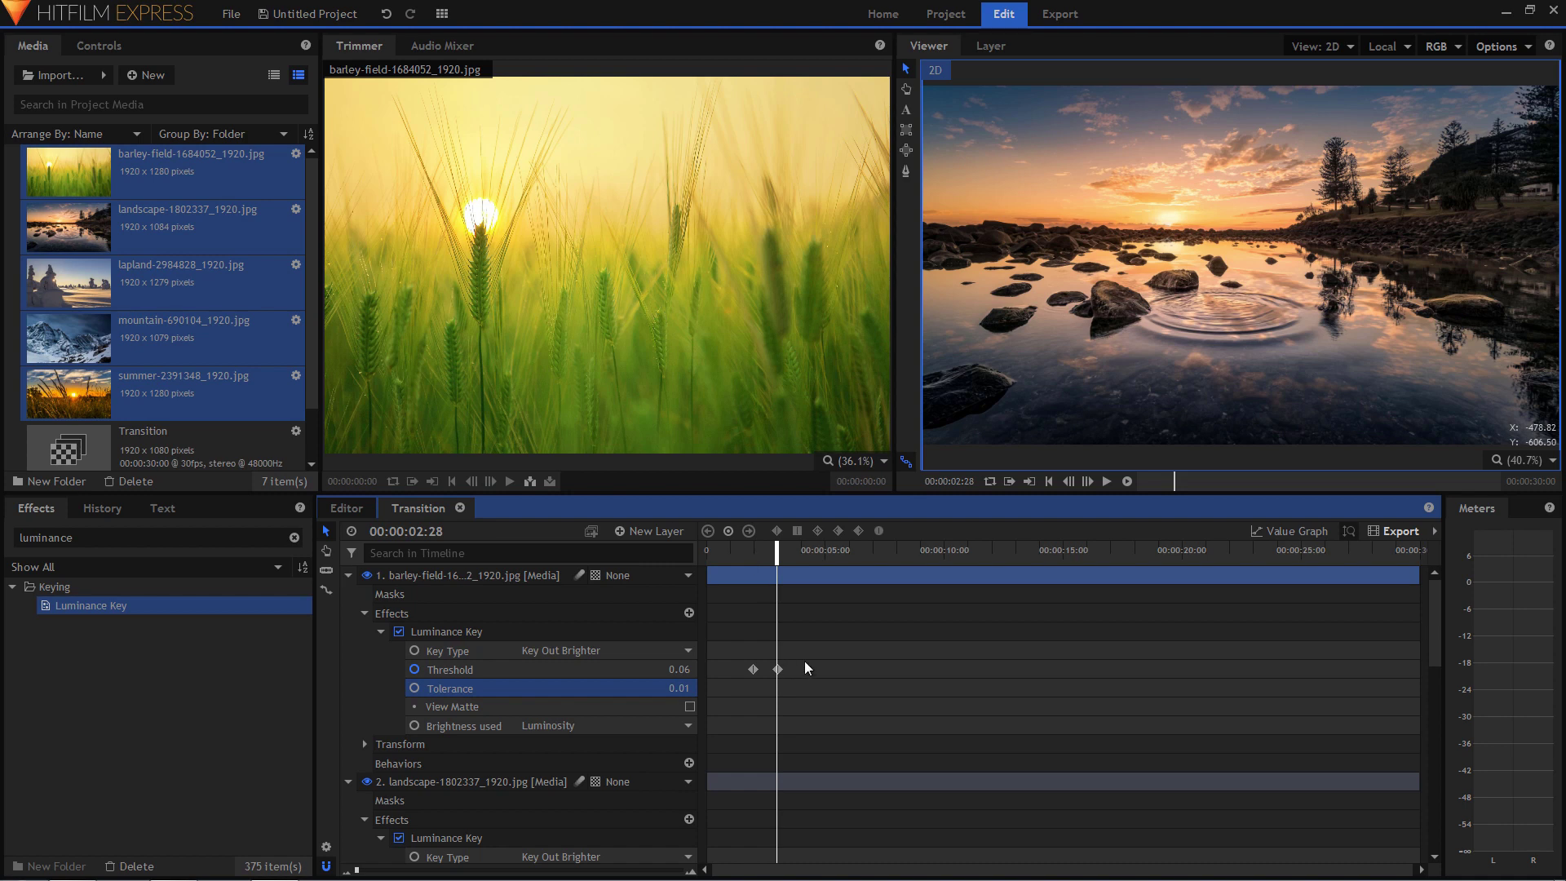
# Convert both Threshold keyframes of the barley field layer to manual Bezier interpolation and display their value graph.
pyautogui.moveTo(814, 649); pyautogui.dragTo(746, 691)
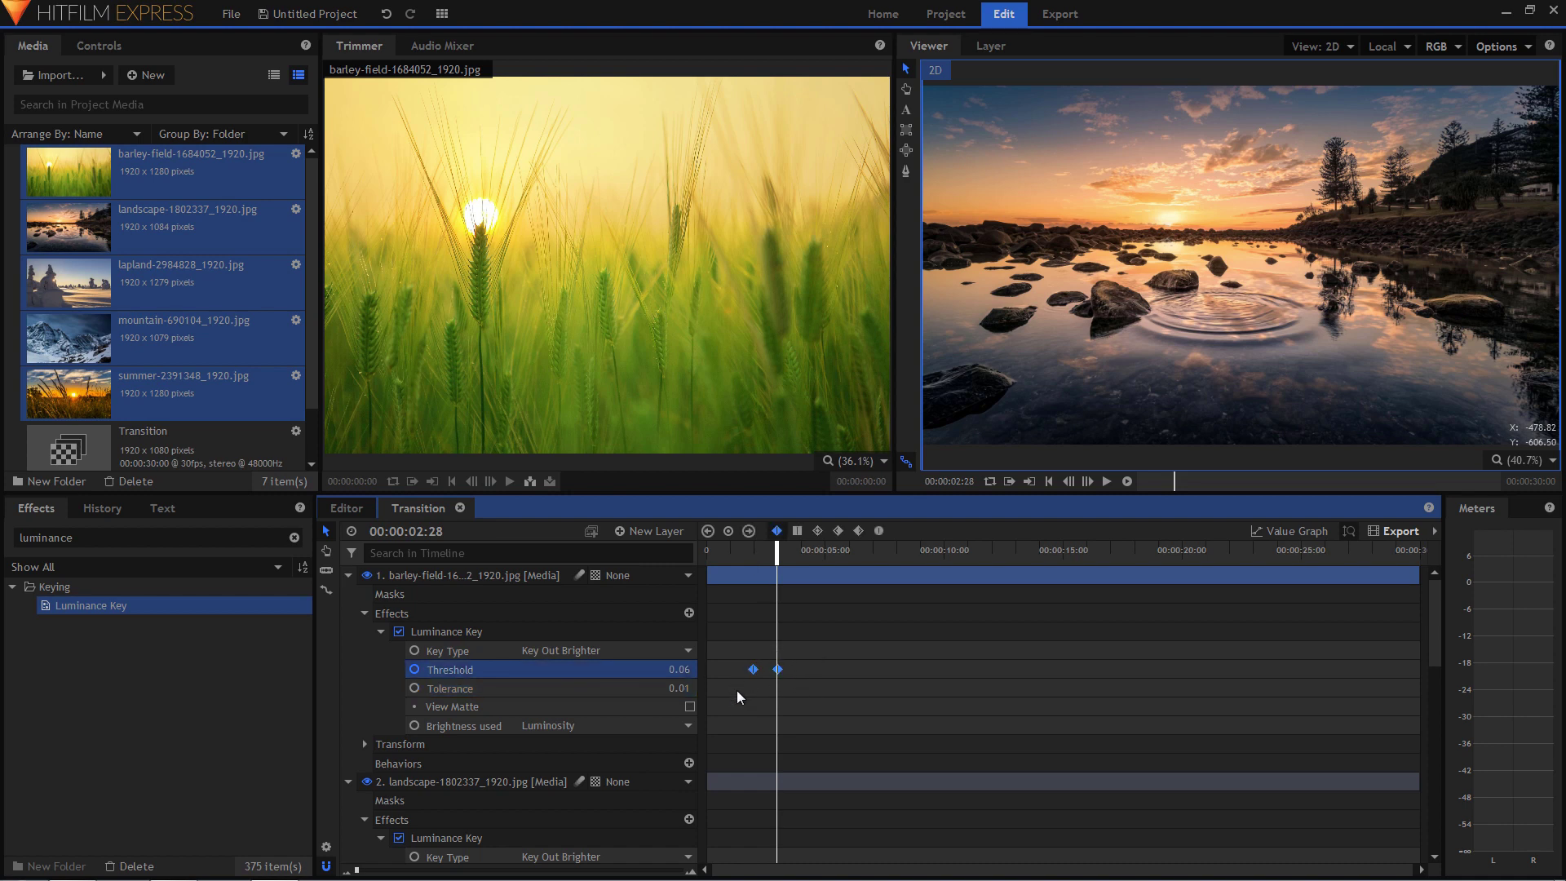
pyautogui.click(879, 531)
pyautogui.click(1304, 530)
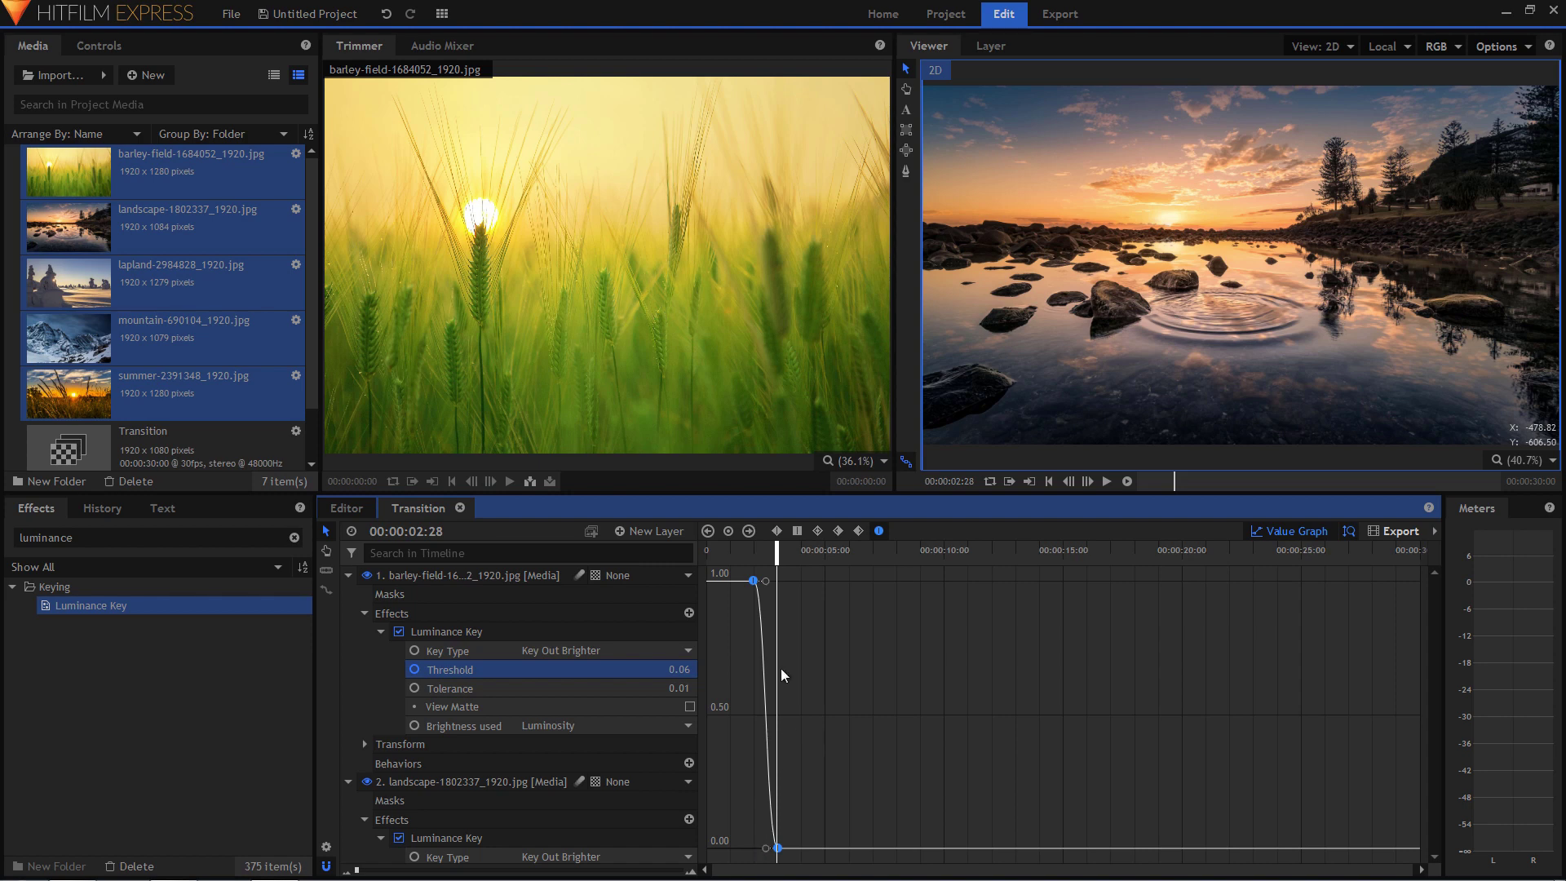
# Shape the Threshold curve to fall steeply at first and level off toward the second keyframe, and play back the transition.
pyautogui.moveTo(767, 581); pyautogui.dragTo(734, 638)
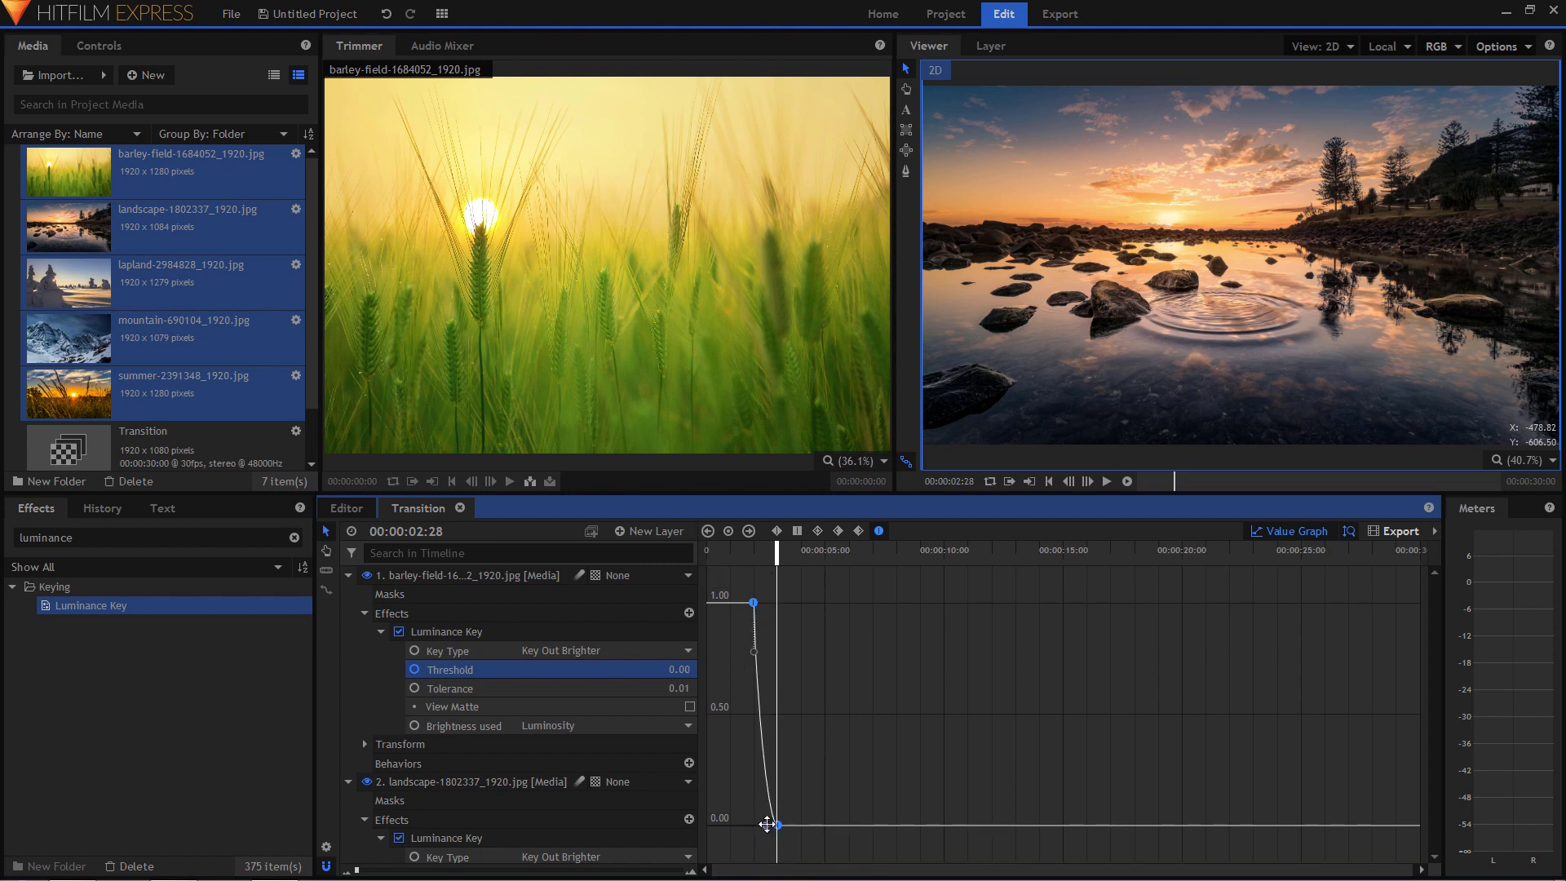
pyautogui.moveTo(766, 824); pyautogui.dragTo(757, 824)
pyautogui.click(722, 554)
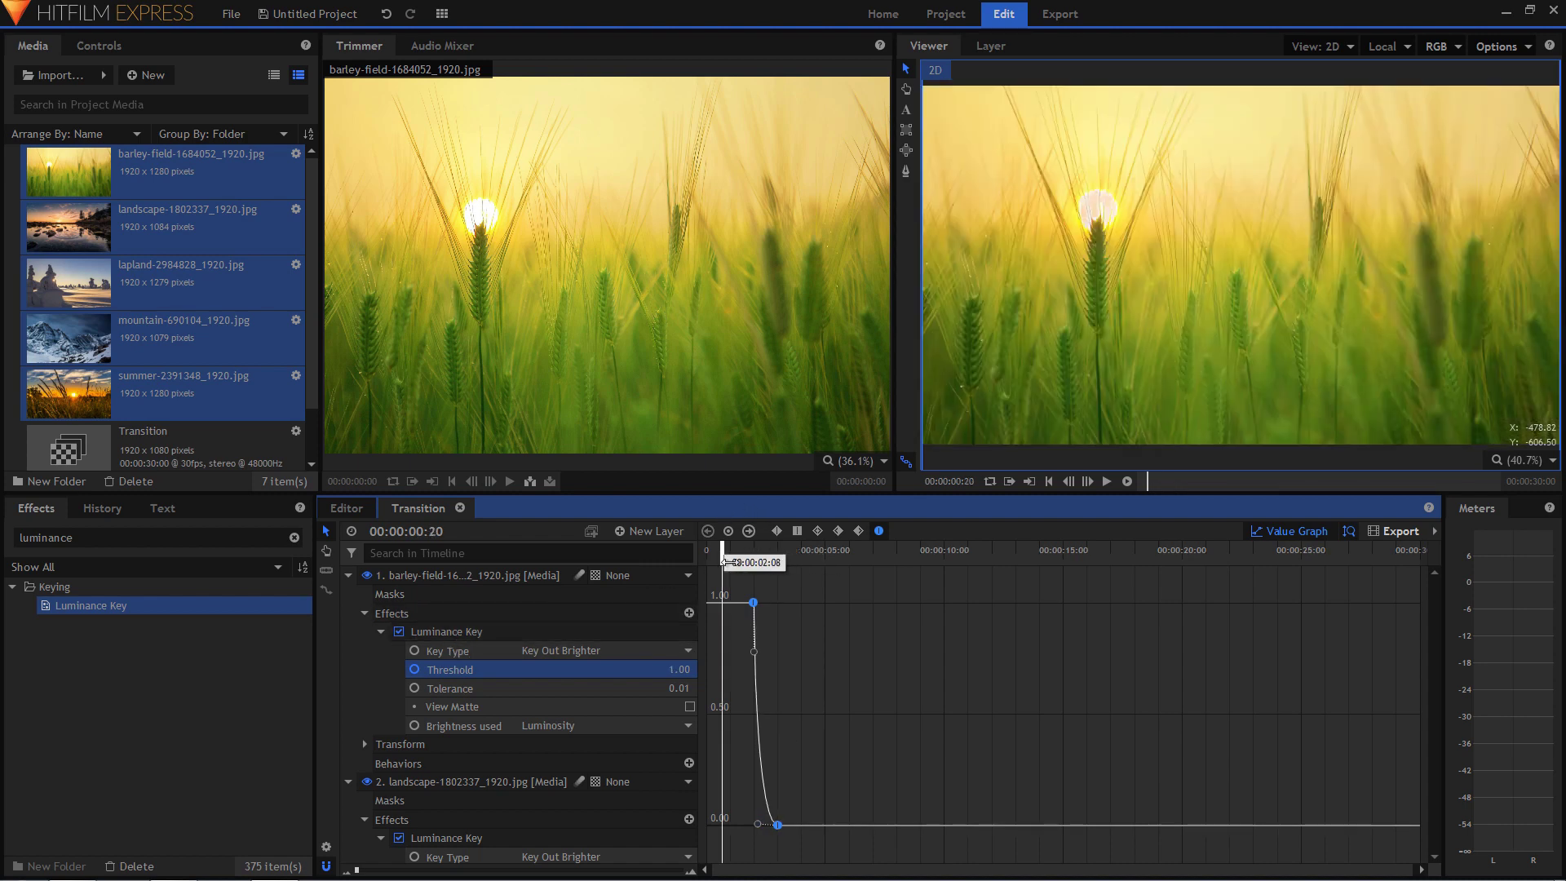
pyautogui.press('space')
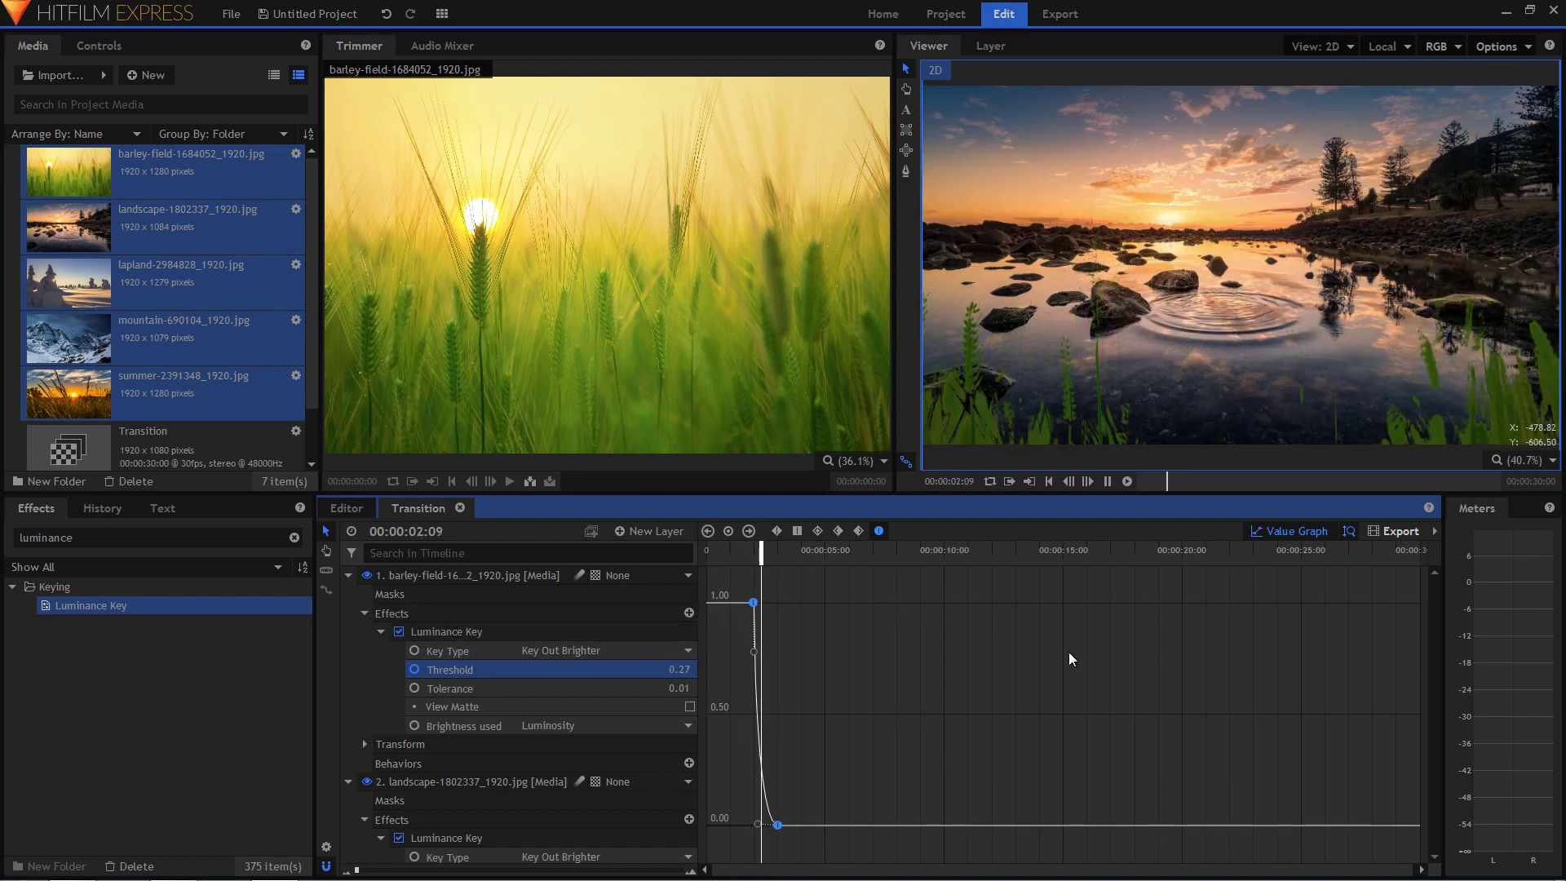
pyautogui.press('space')
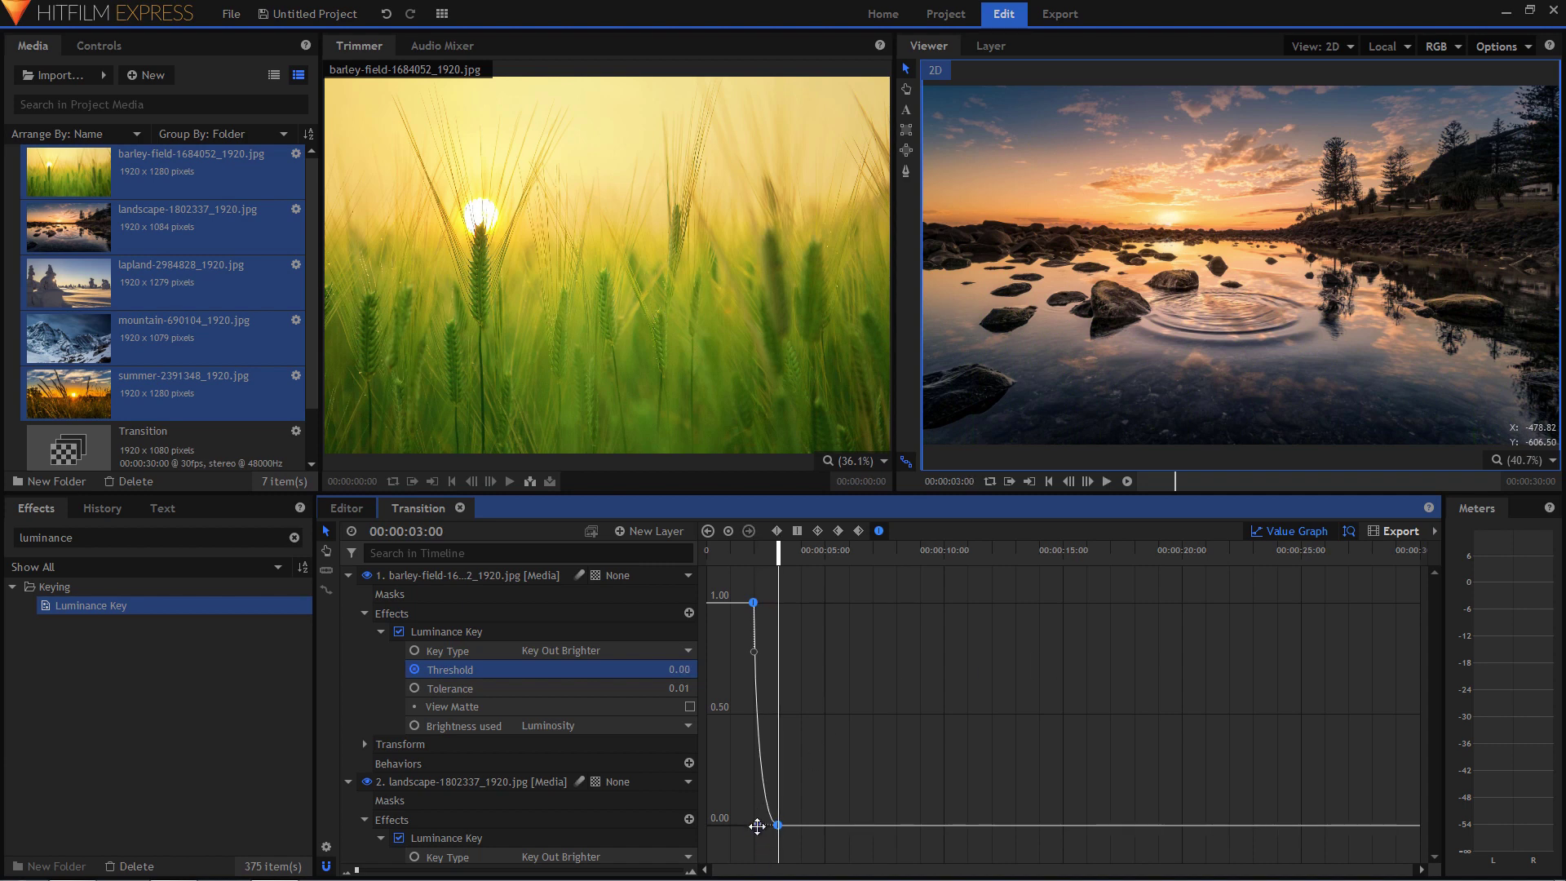
# Exaggerate the early Threshold drop by lowering the first keyframe's handle to about 0.50 and lengthening the second's, and replay the transition.
pyautogui.moveTo(757, 826)
pyautogui.mouseDown()
pyautogui.moveTo(710, 824)
pyautogui.moveTo(754, 823)
pyautogui.mouseUp()
pyautogui.moveTo(765, 653); pyautogui.dragTo(753, 710)
pyautogui.click(728, 551)
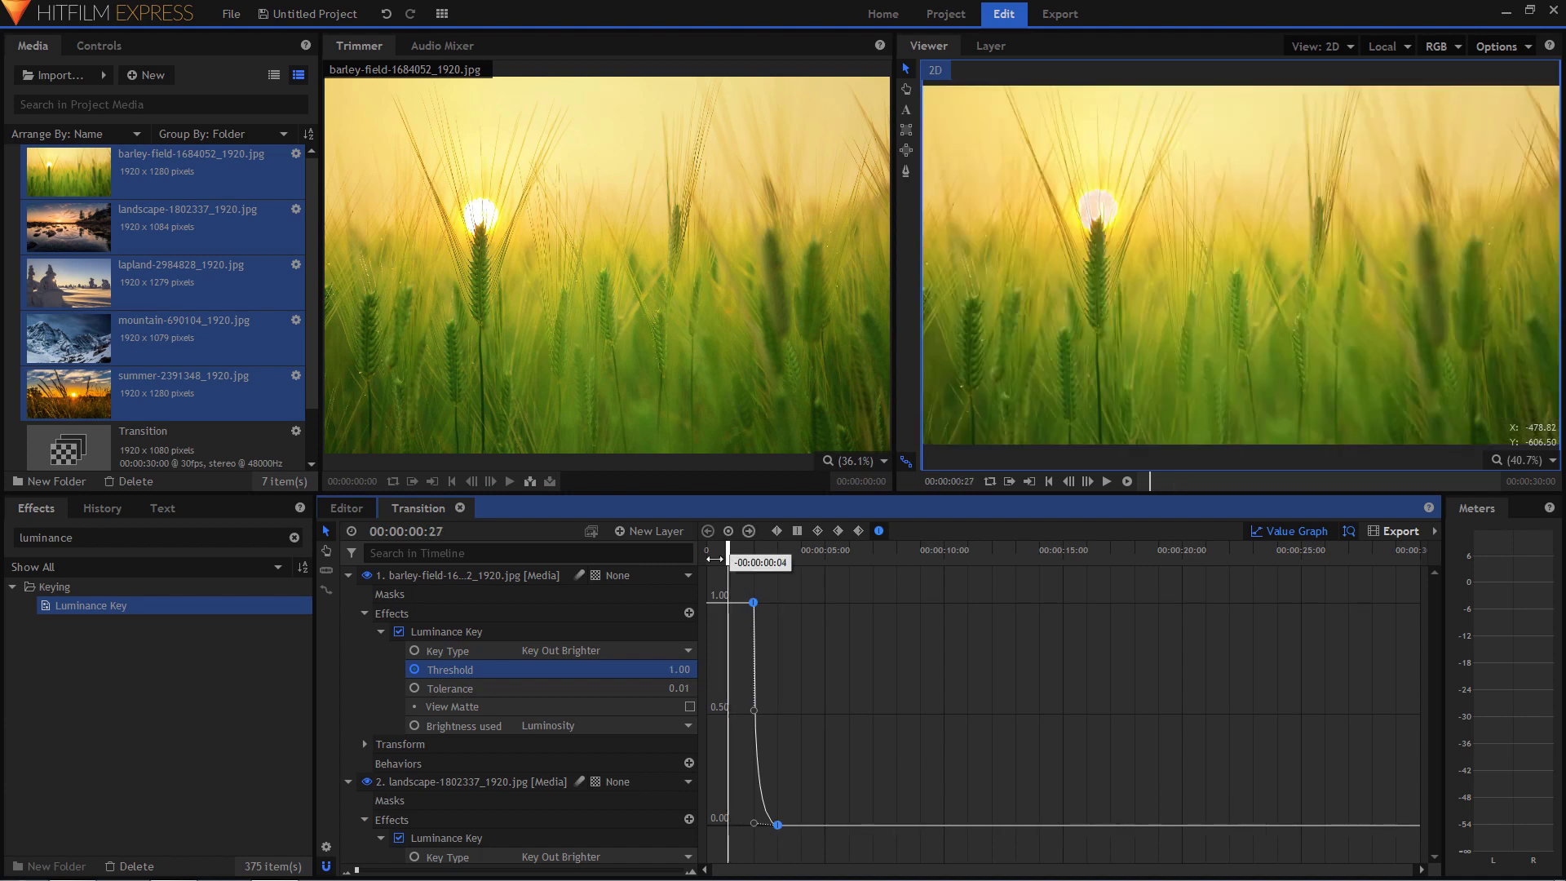
pyautogui.moveTo(714, 558); pyautogui.dragTo(708, 558)
pyautogui.press('space')
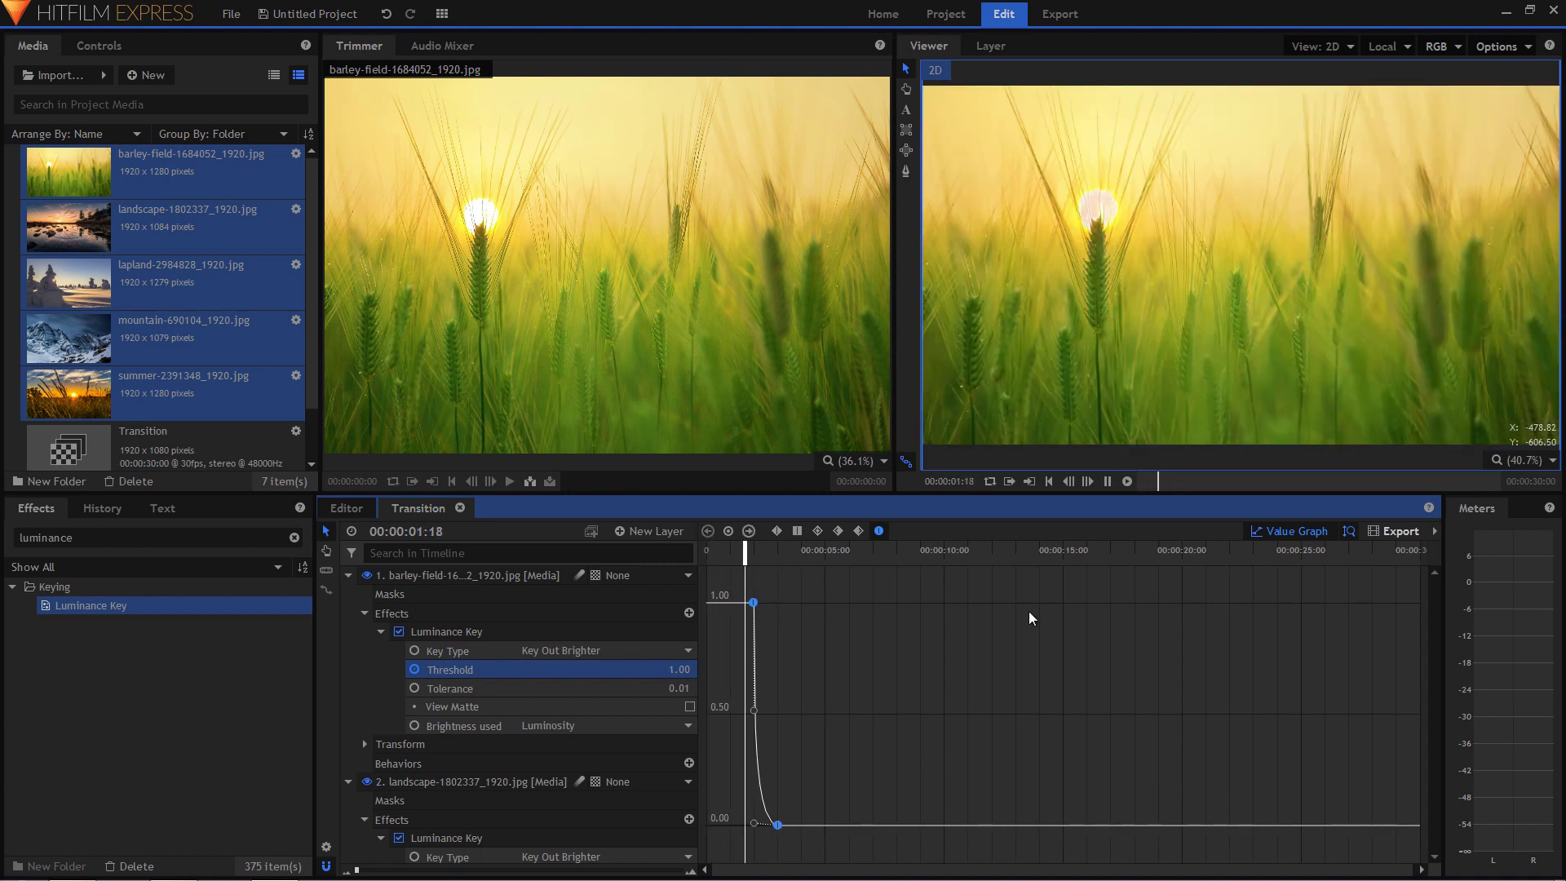
pyautogui.press('space')
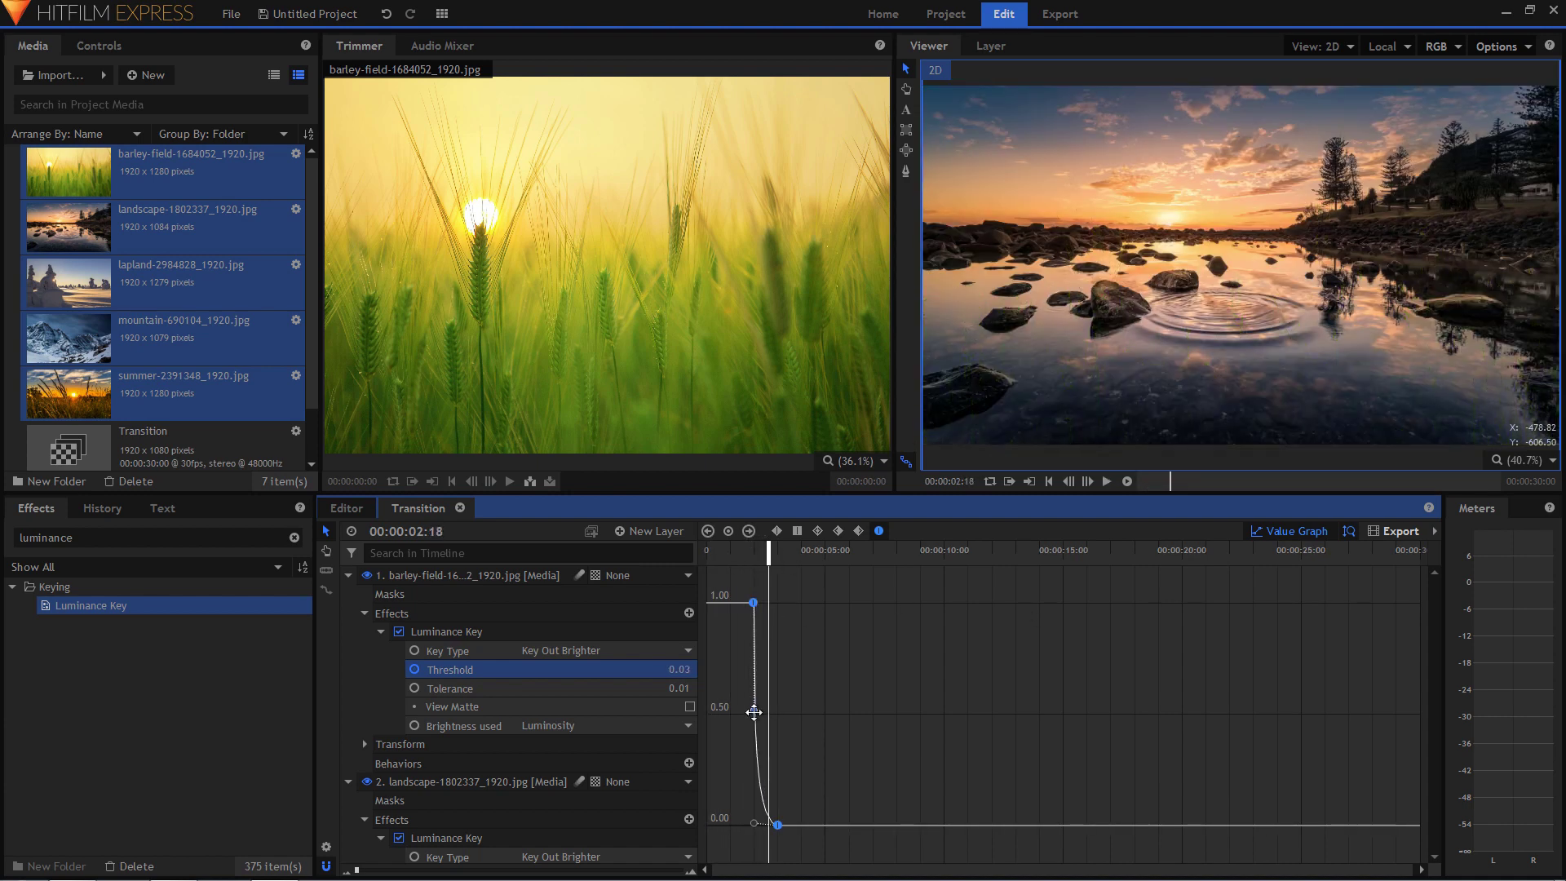
# Reverse the Threshold easing to start slowly and drop steeply at the second keyframe, raising its handle to about 0.30, and replay the transition.
pyautogui.moveTo(753, 712); pyautogui.dragTo(859, 606)
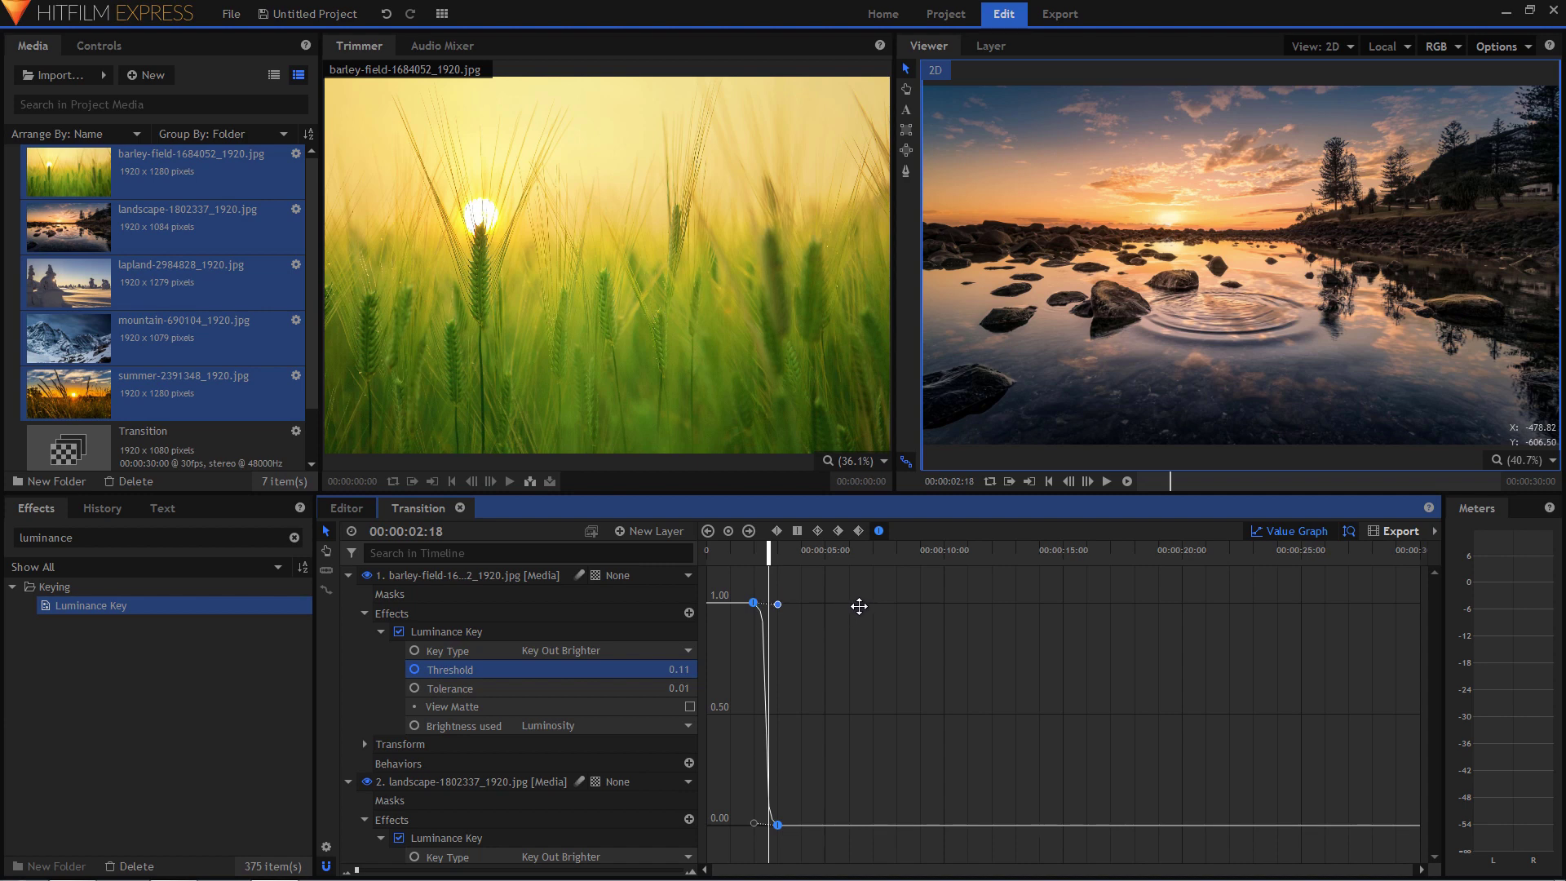
pyautogui.moveTo(760, 823); pyautogui.dragTo(821, 758)
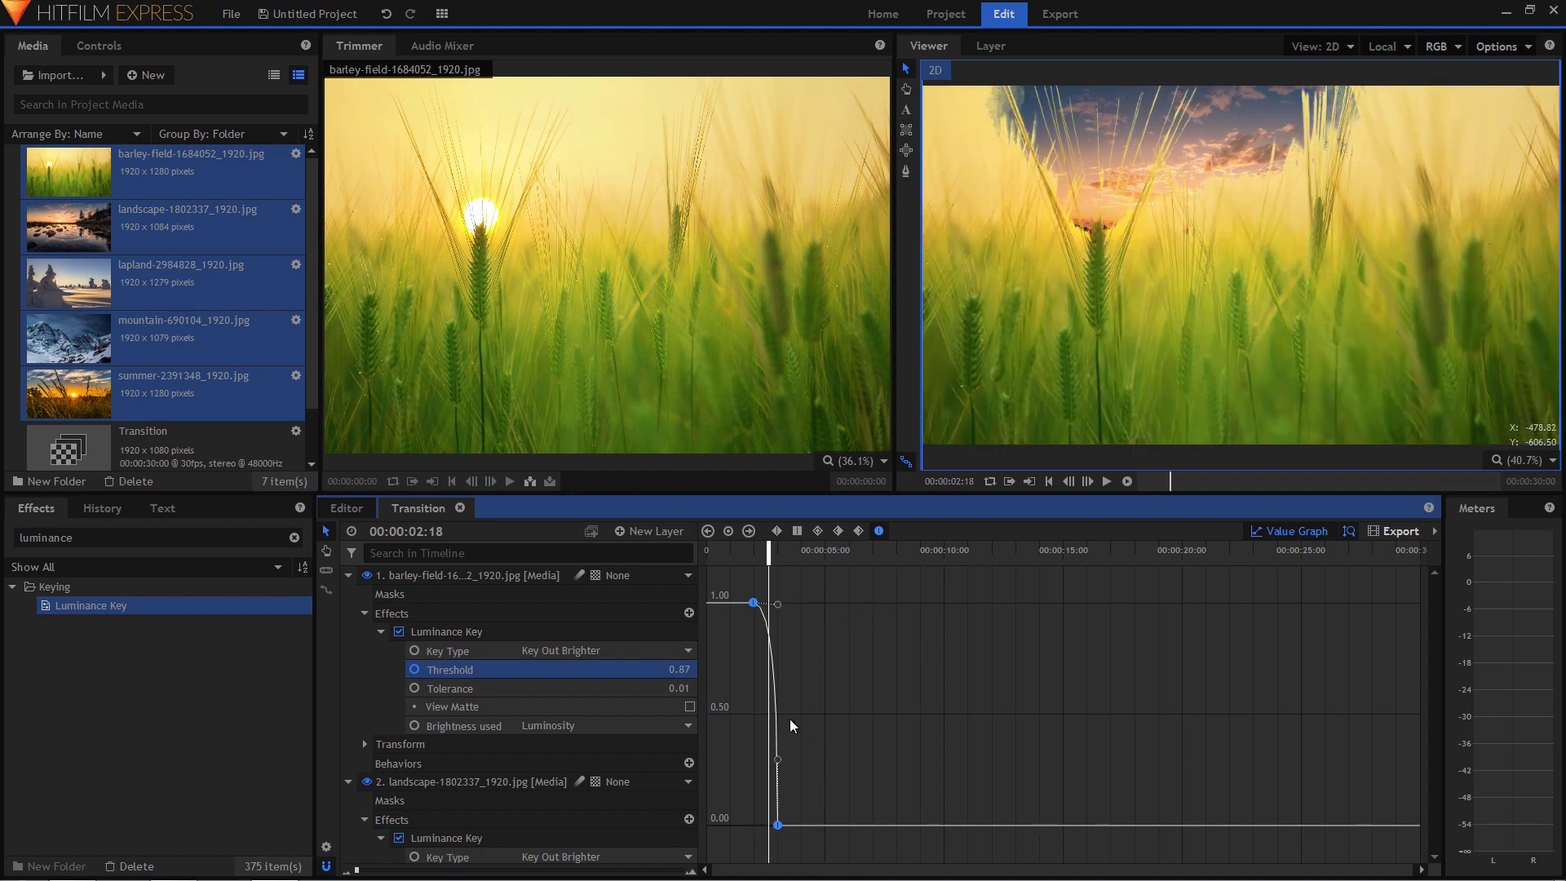
pyautogui.moveTo(741, 560); pyautogui.dragTo(706, 559)
pyautogui.press('space')
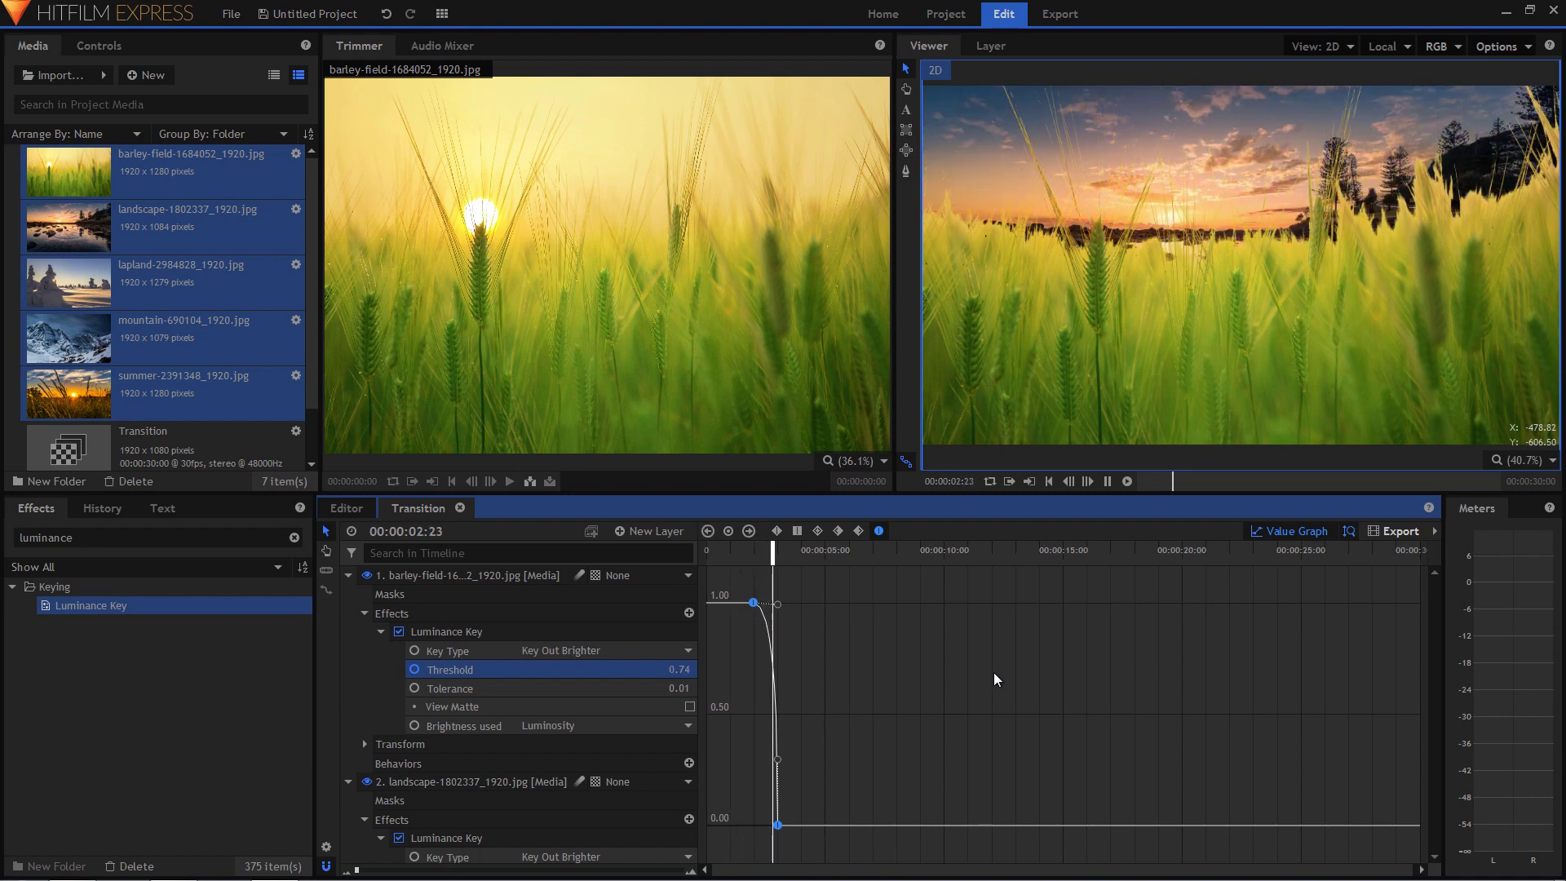
pyautogui.press('space')
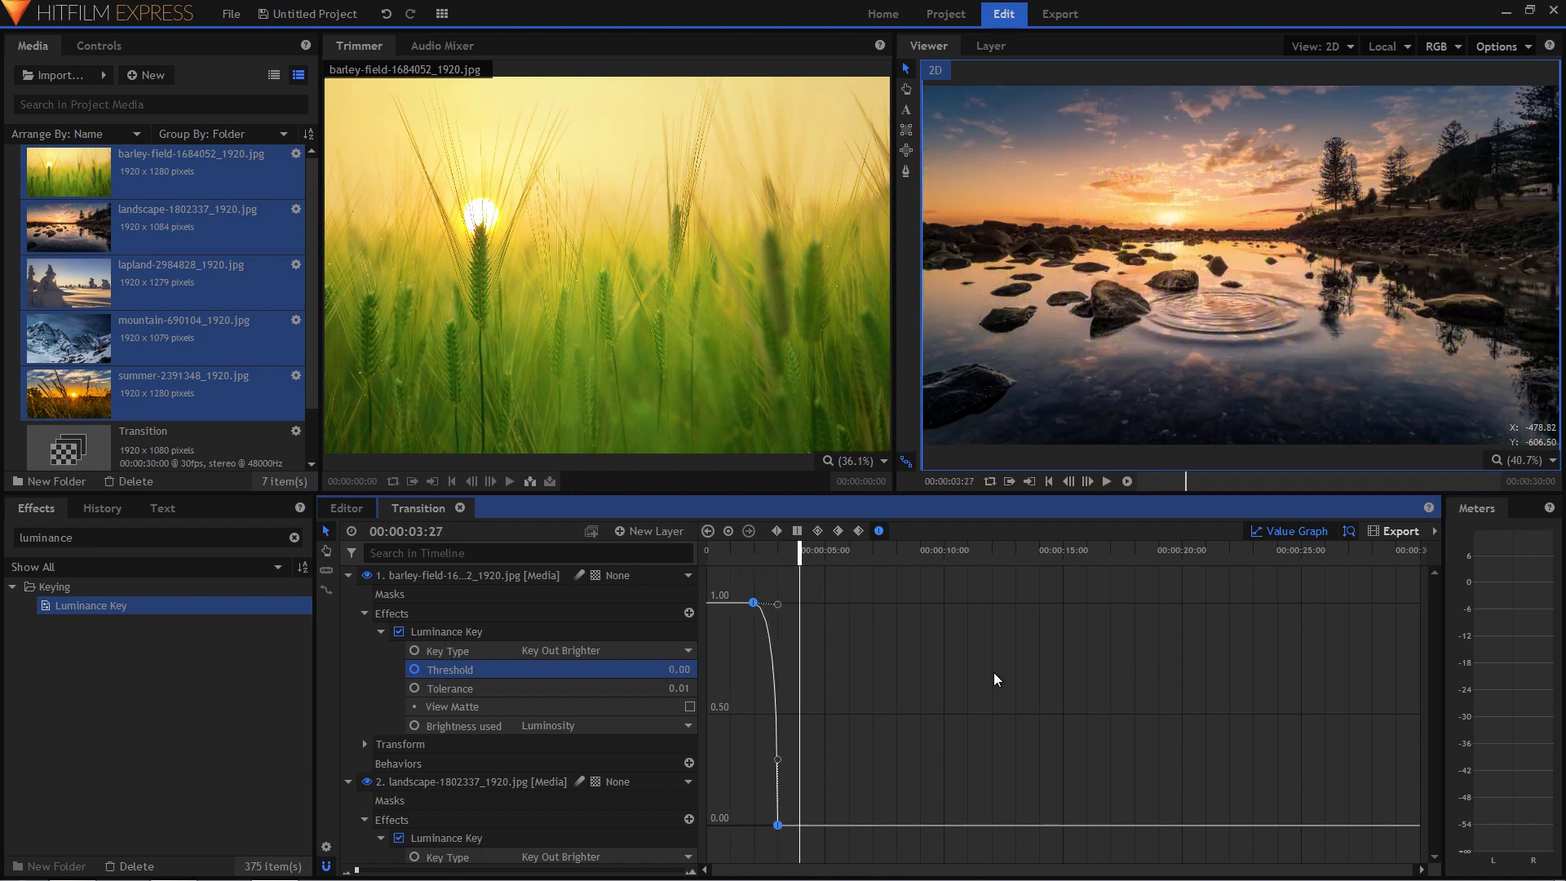